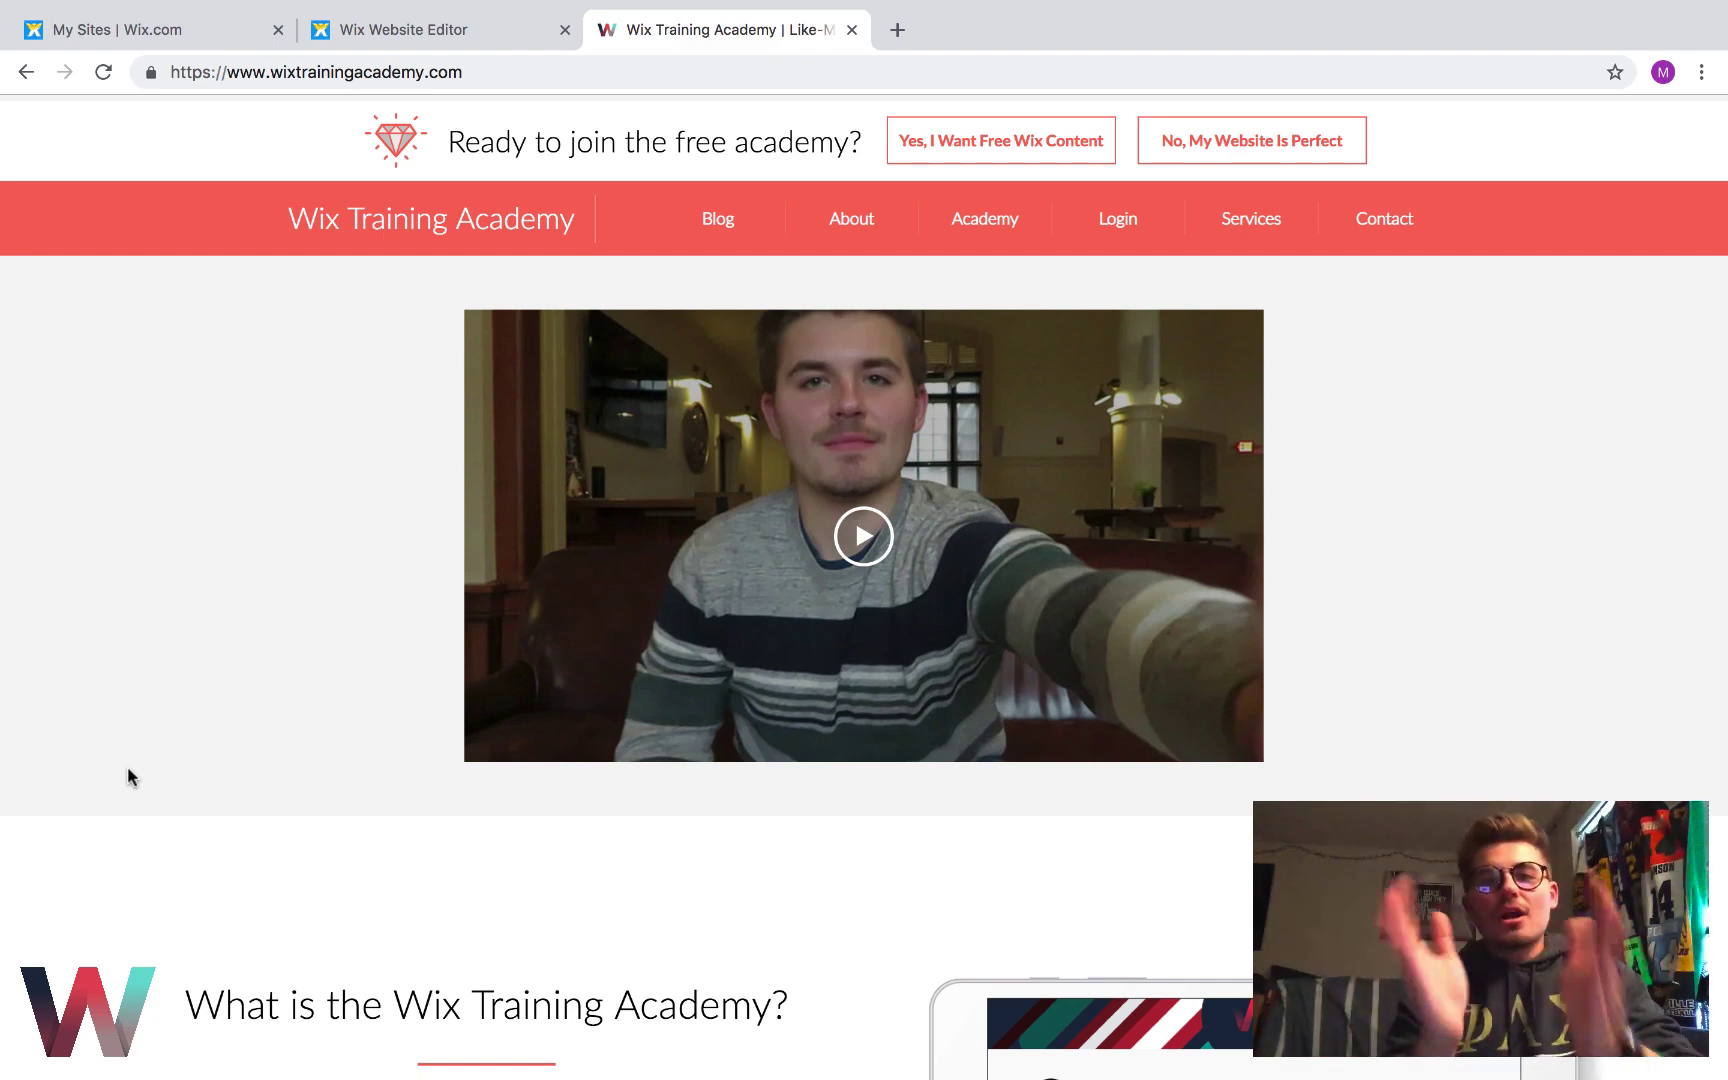
- Switch to the Website Editor, dismiss the intro dialog, and close the App Market without adding apps
left_click(403, 30)
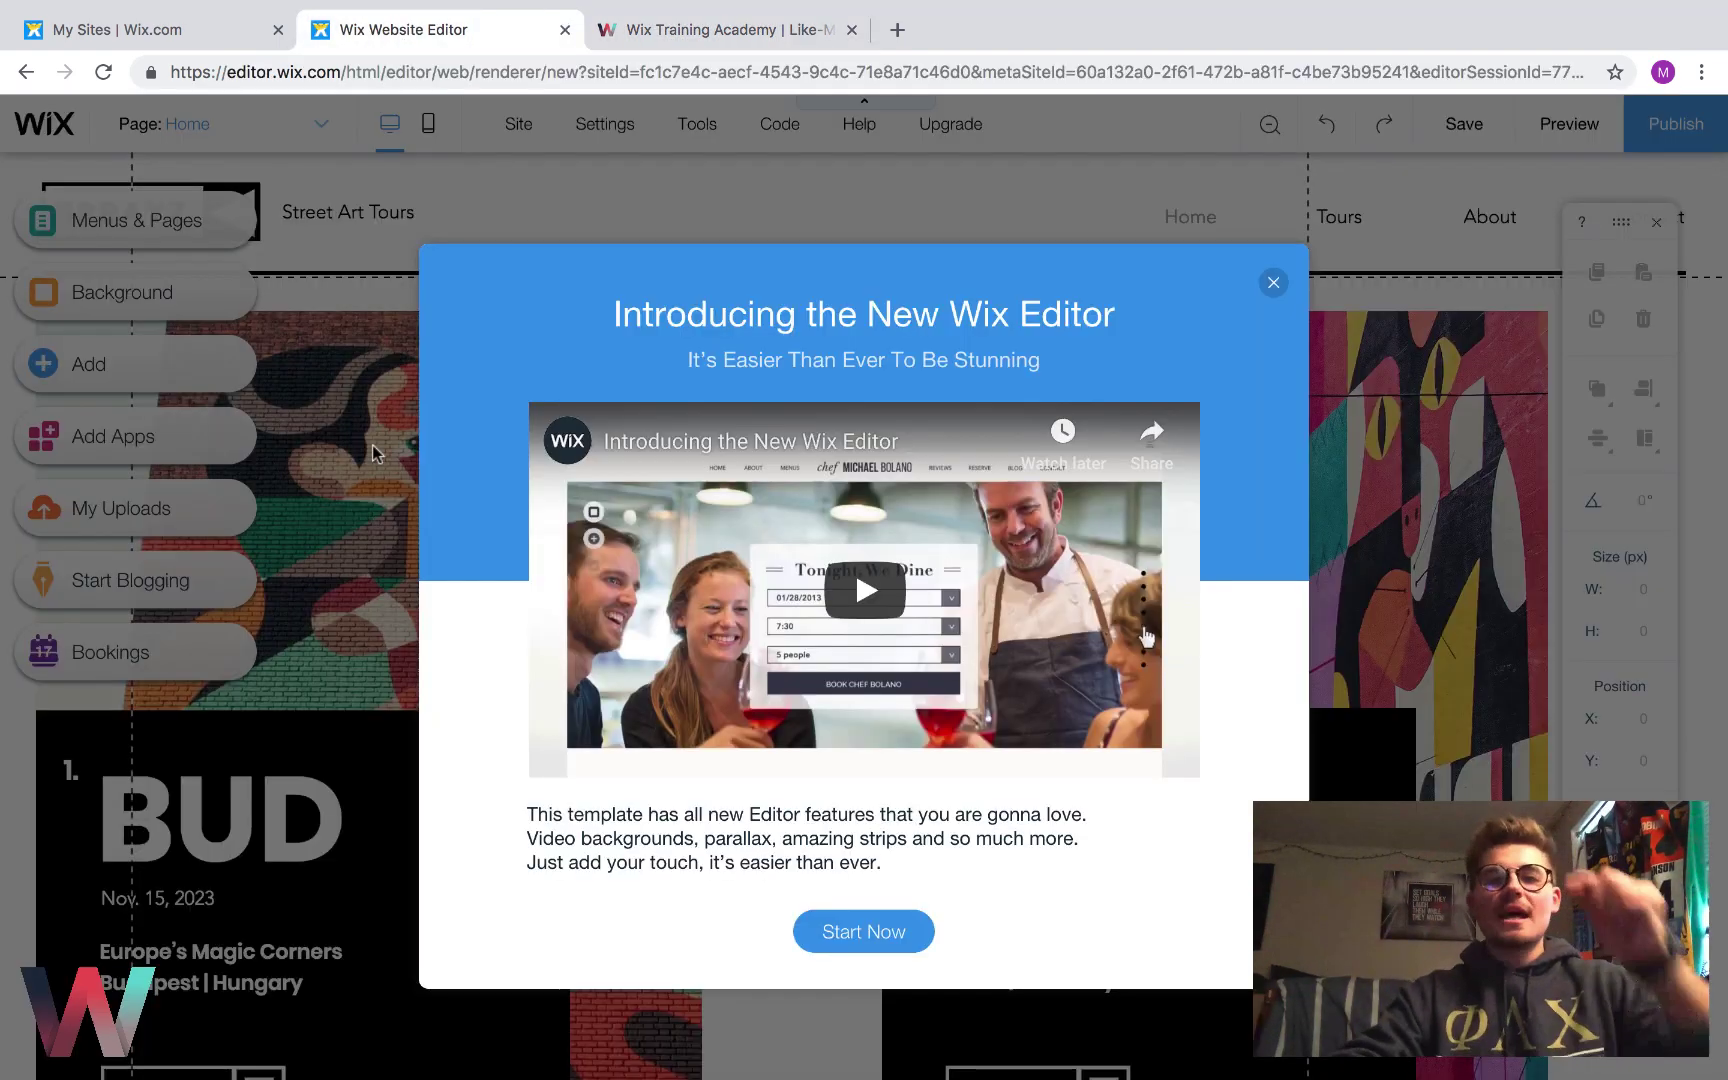
left_click(1273, 282)
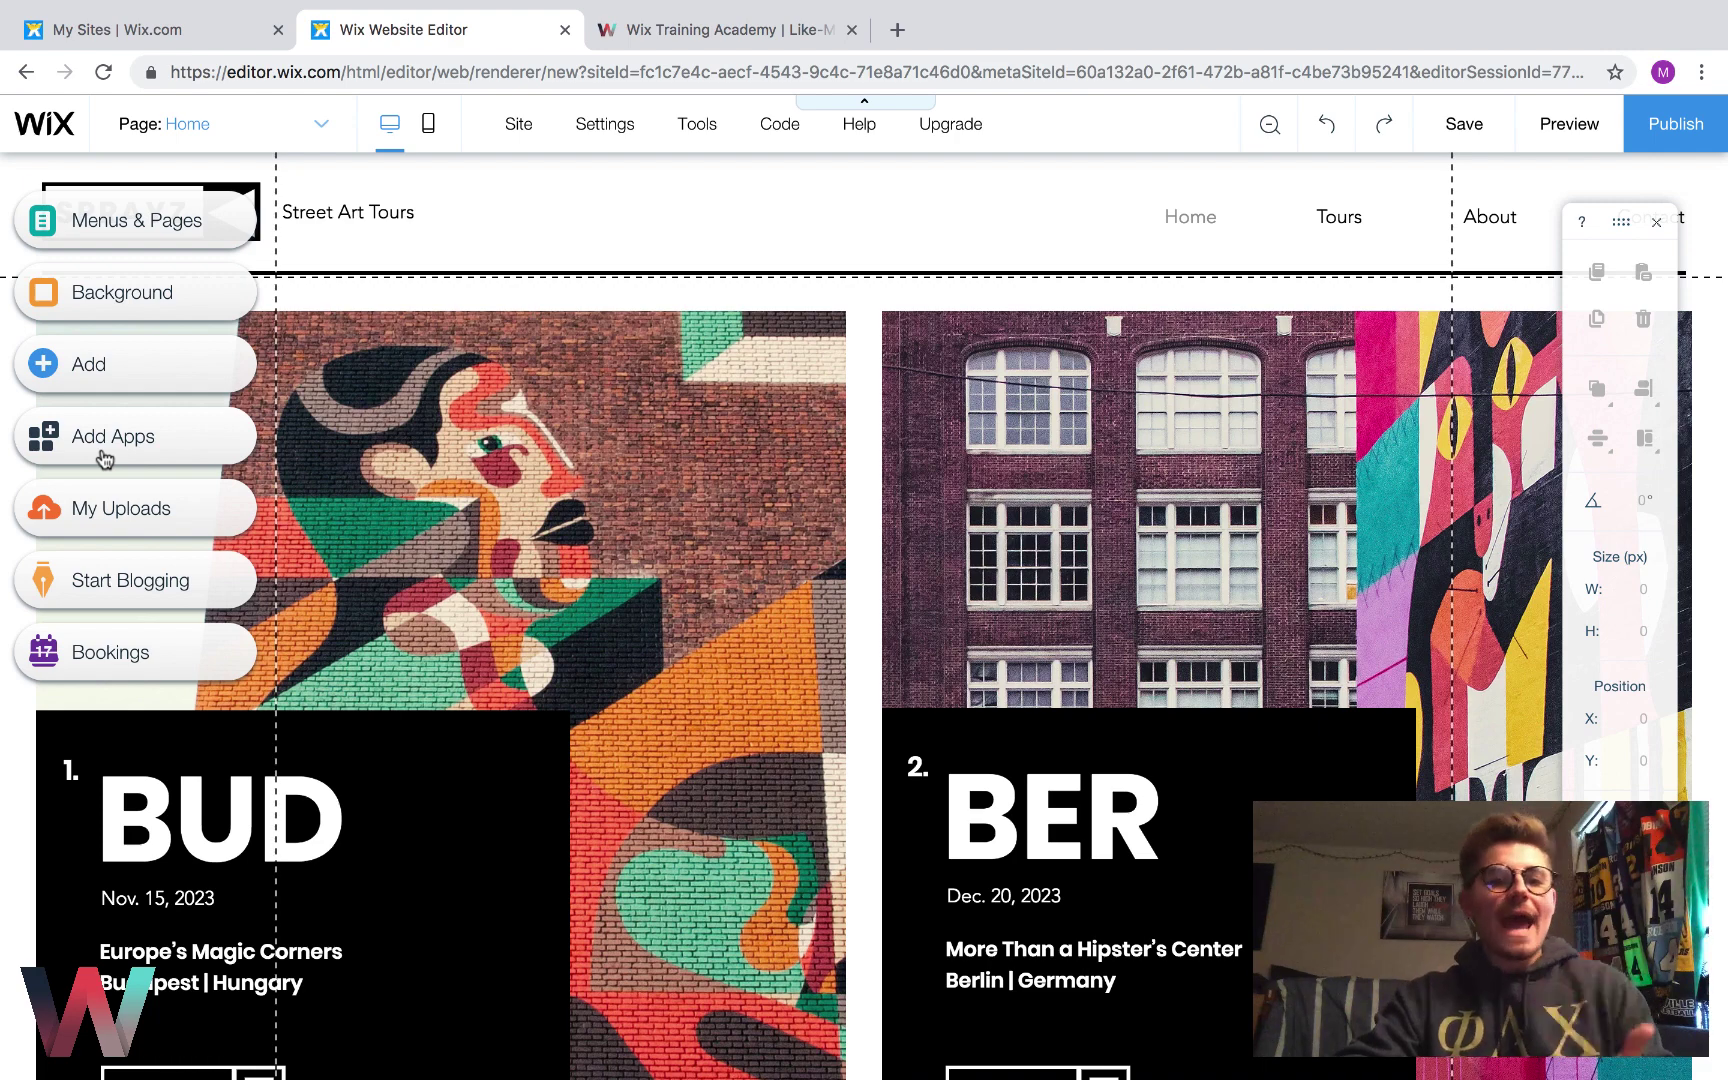
left_click(104, 459)
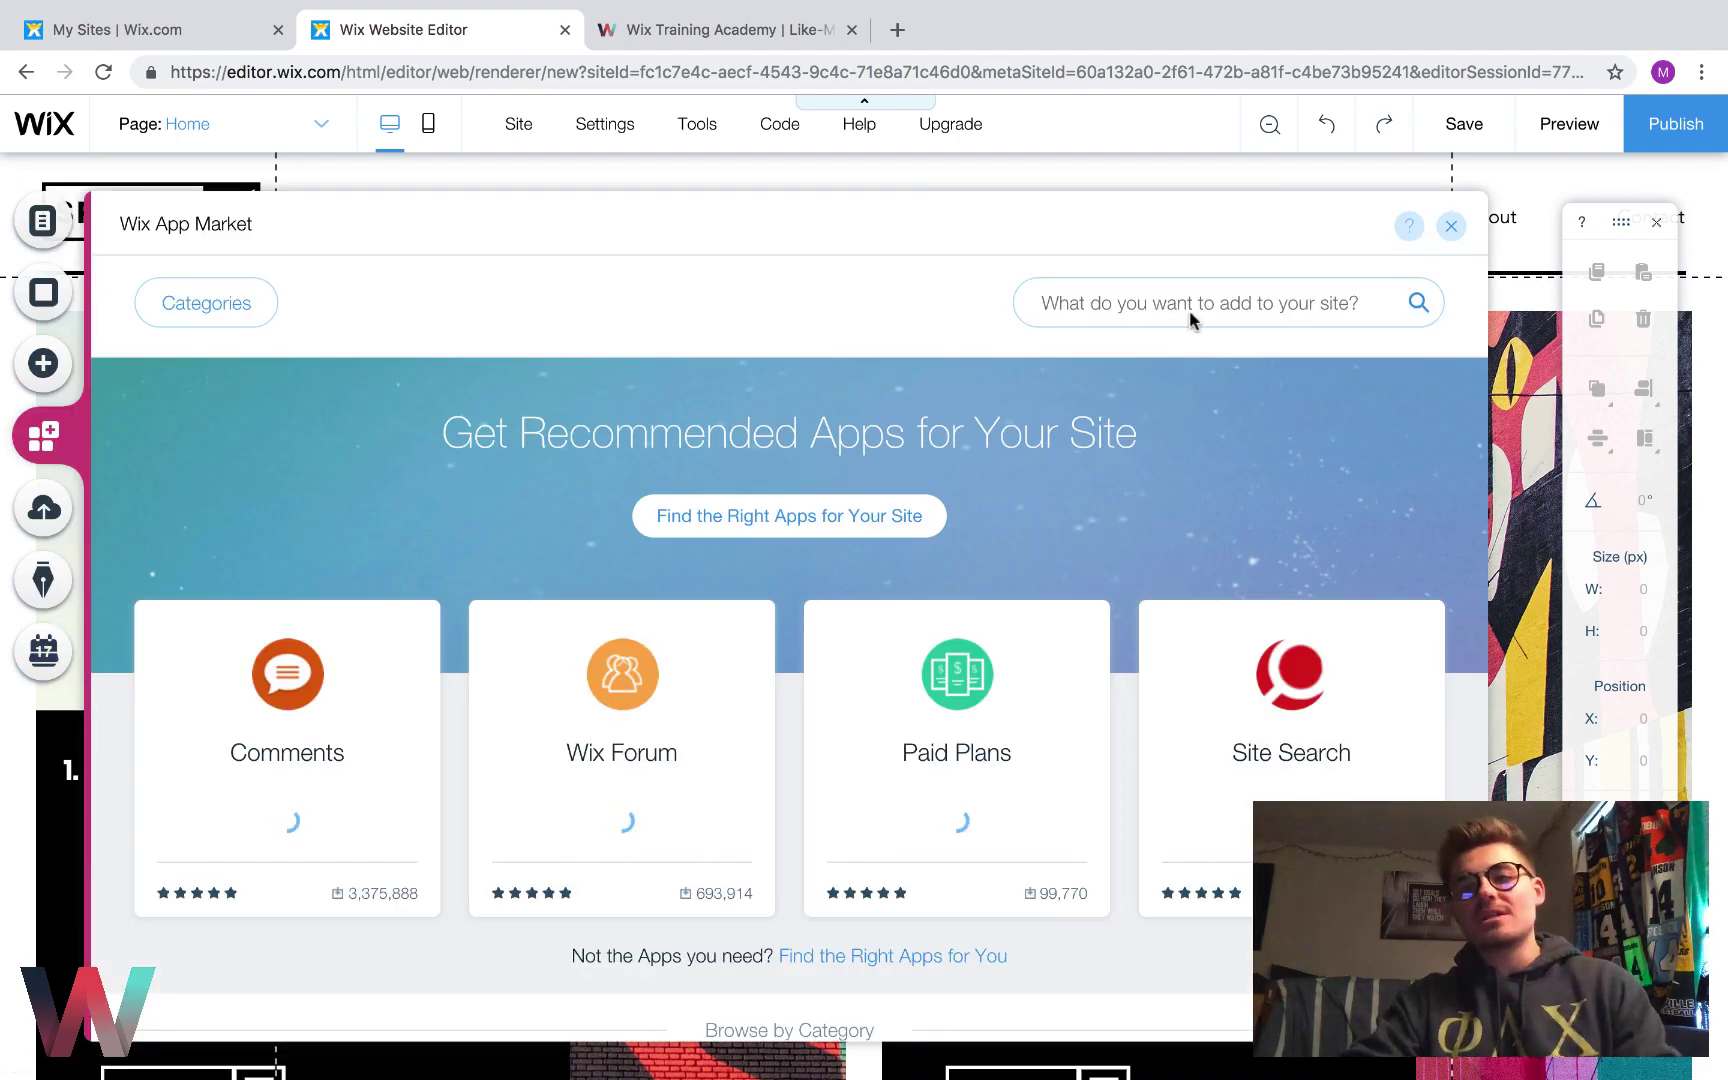
left_click(1111, 300)
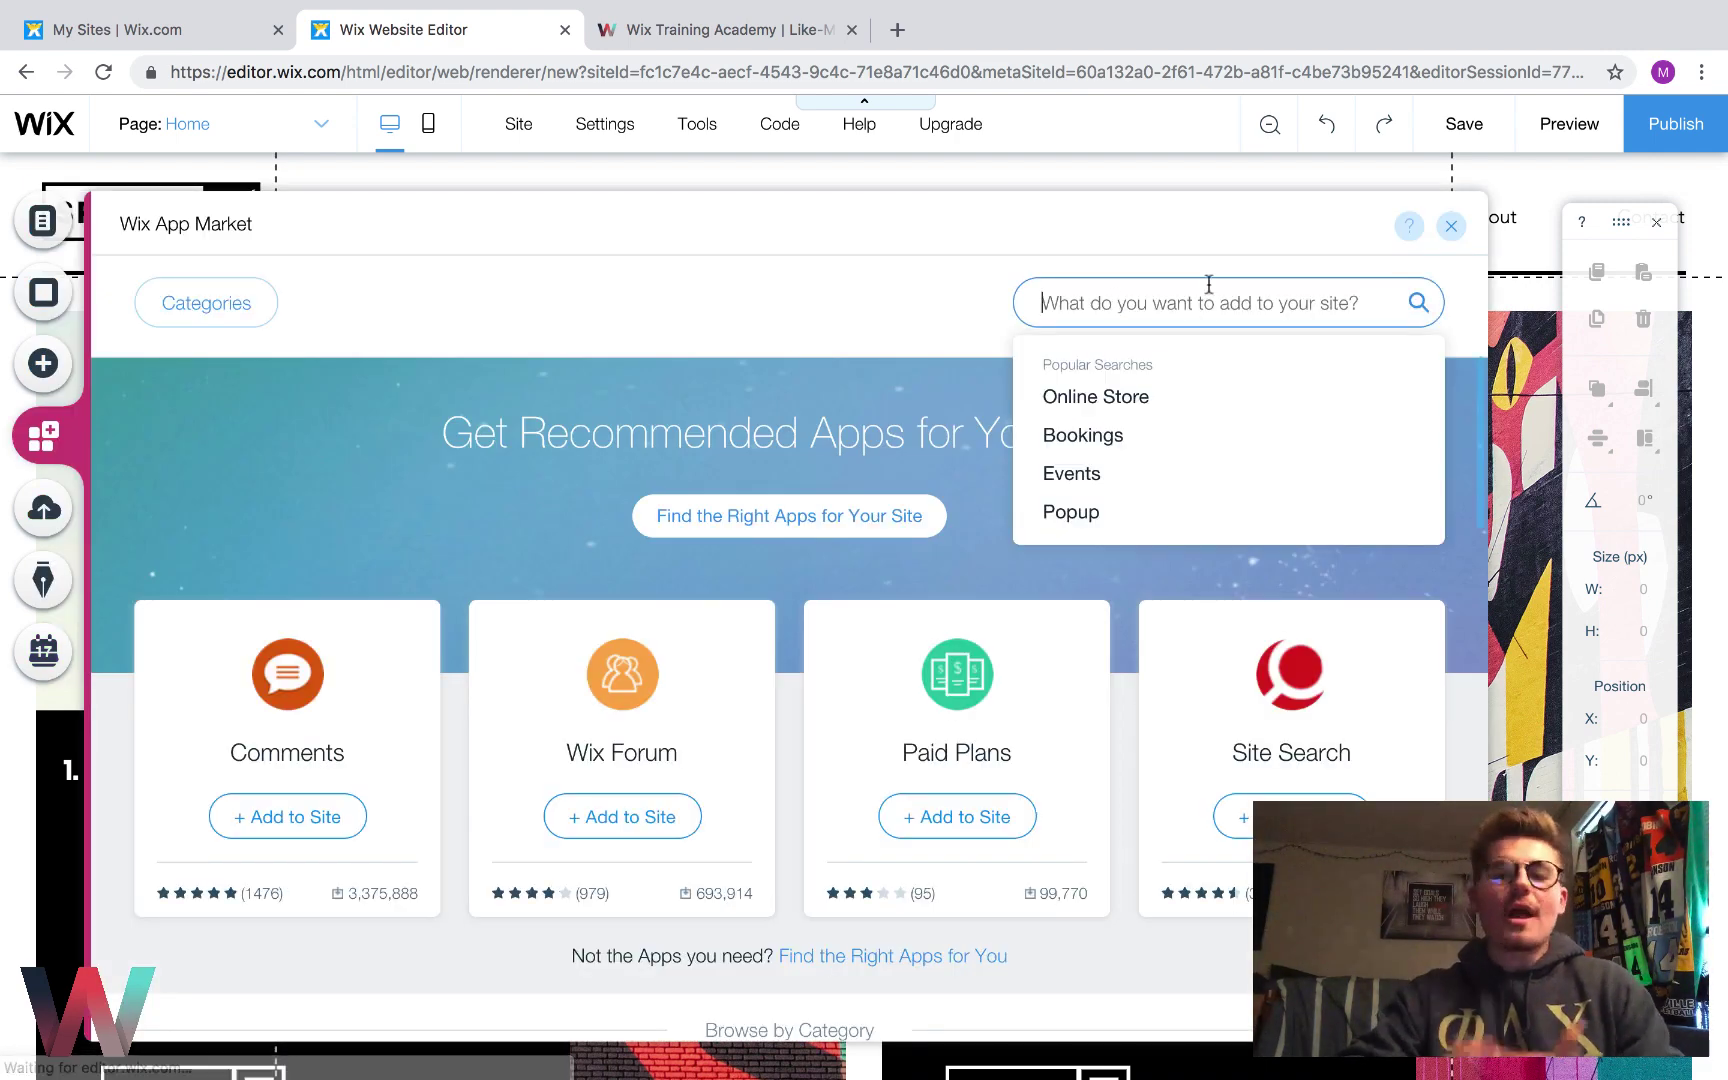
left_click(1451, 226)
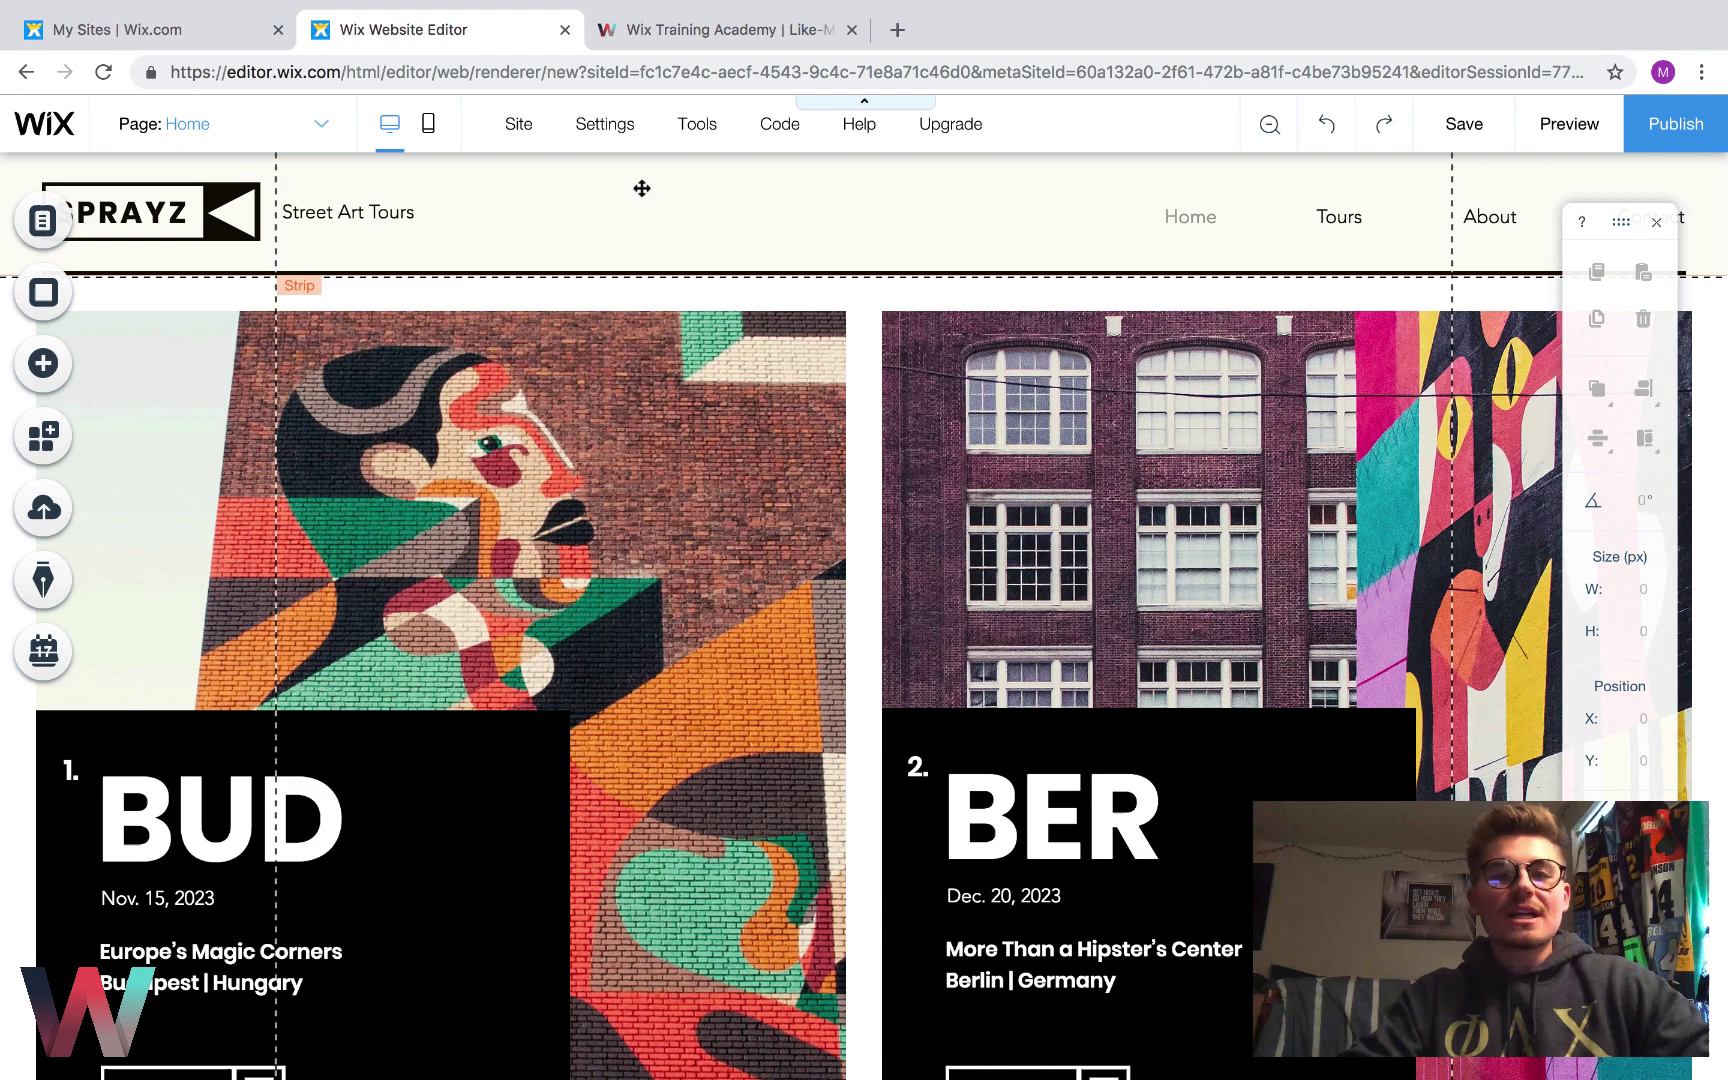
- Launch the Multilingual setup from the Settings menu
mouse_move(613, 139)
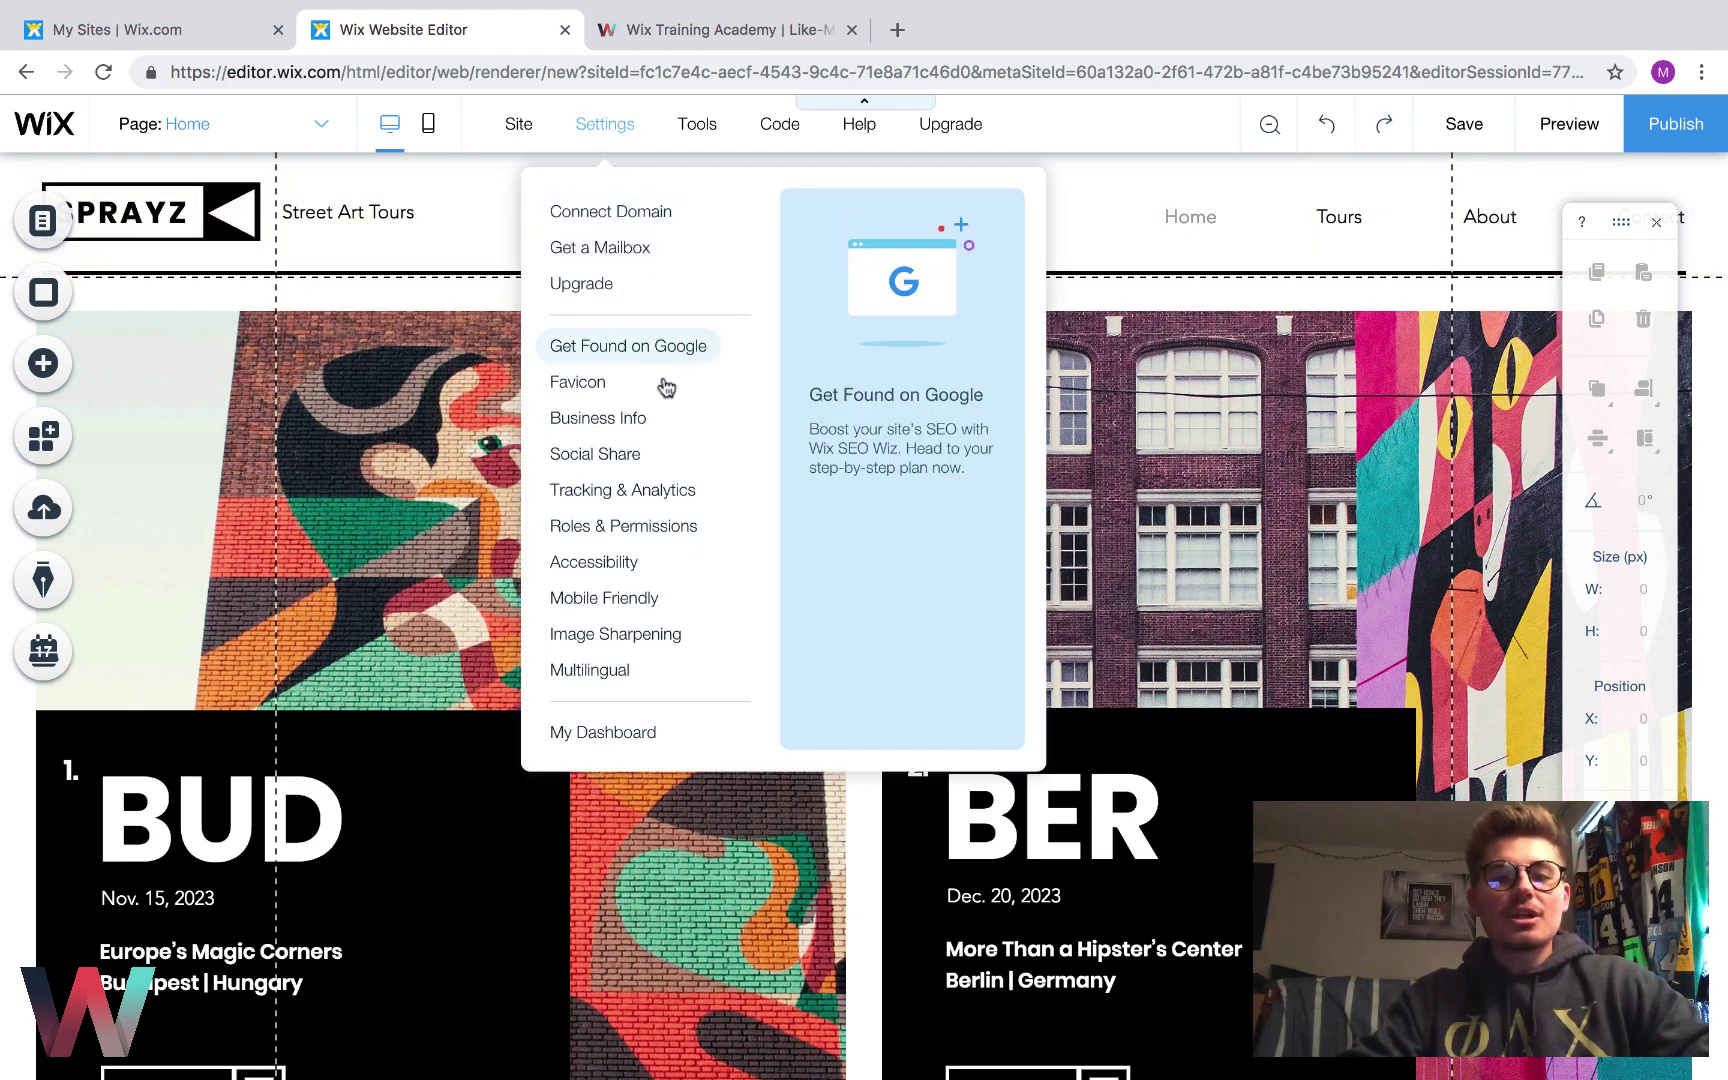
left_click(616, 679)
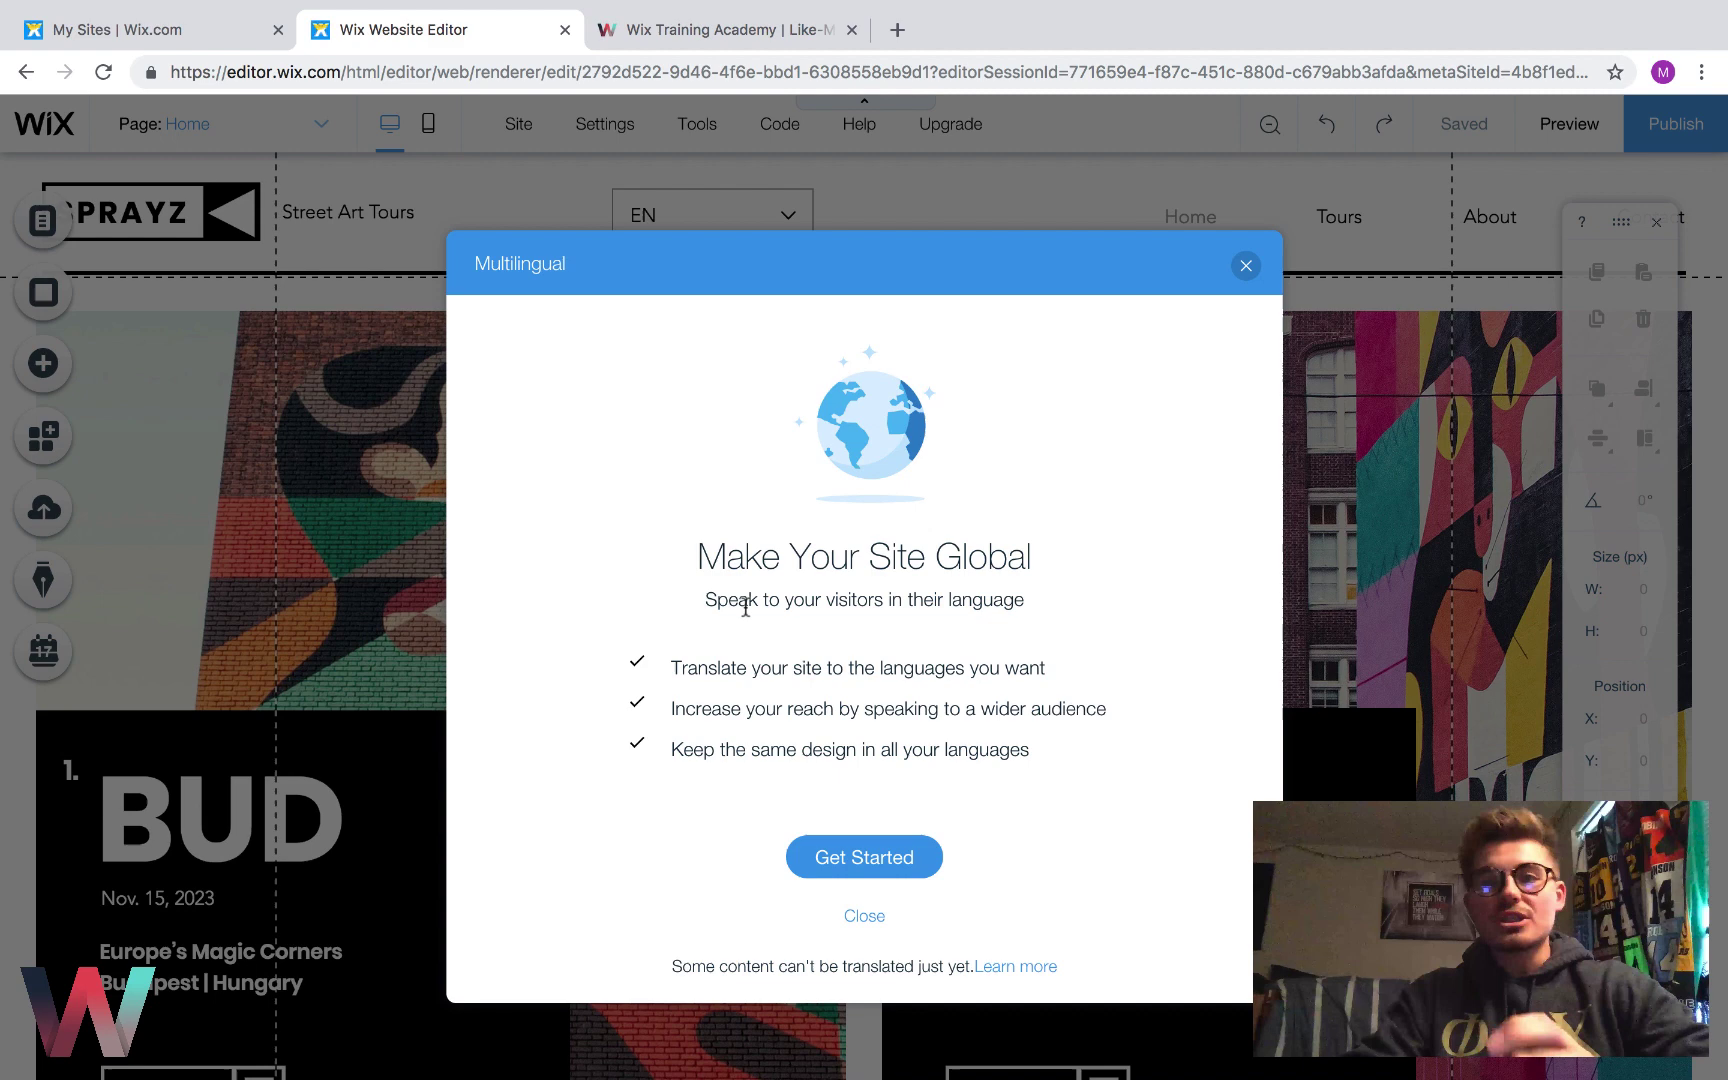
- Begin the wizard and keep English with the United States flag as the main language
left_click(849, 866)
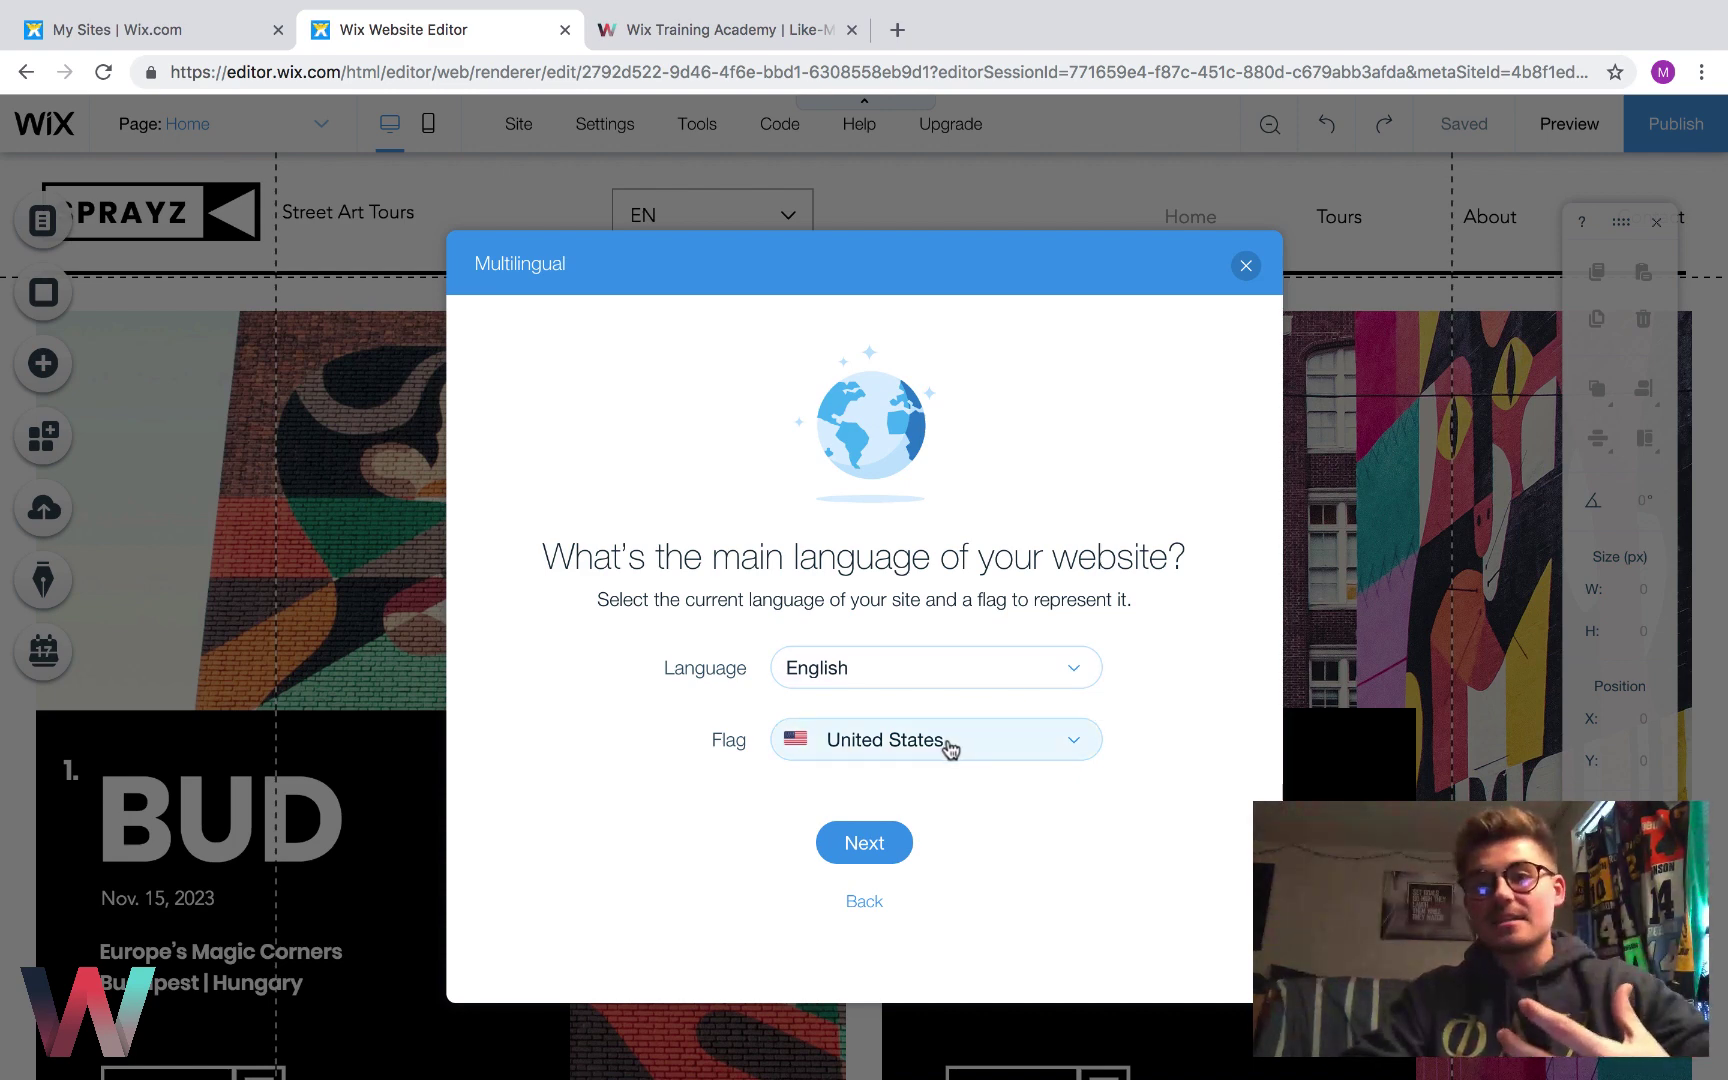
left_click(902, 676)
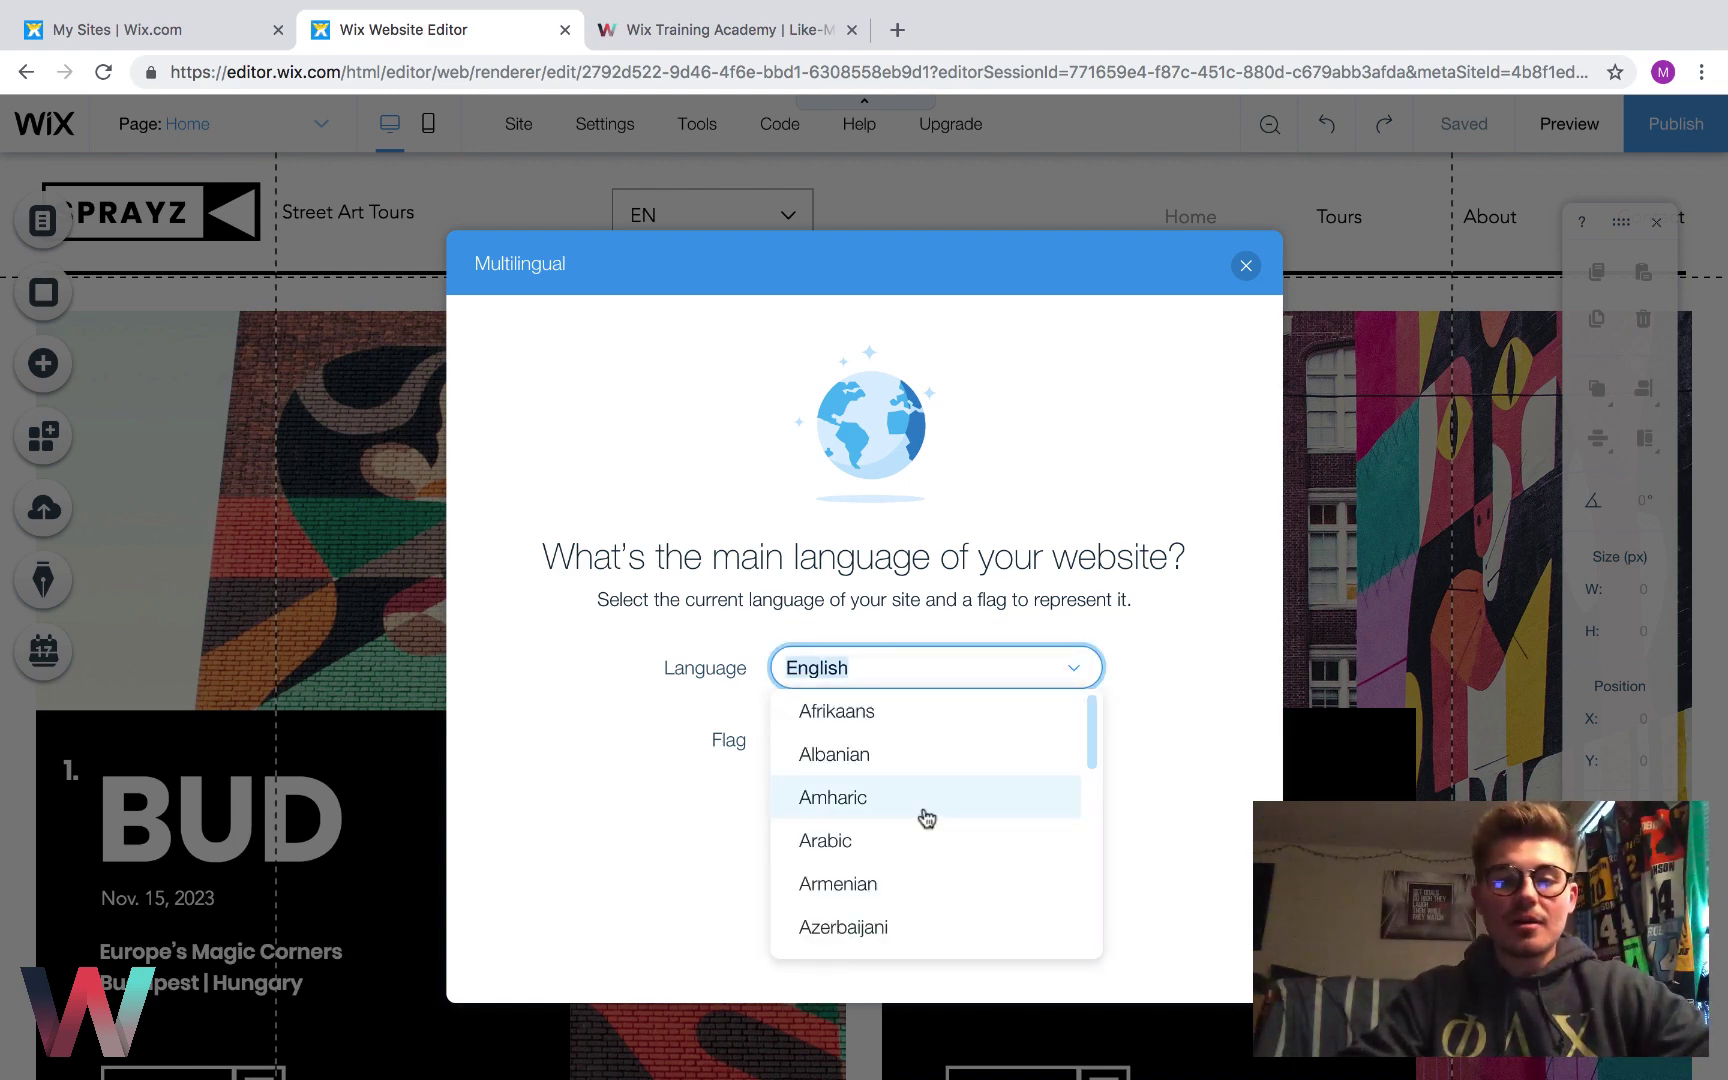
scroll(926, 818, "down", 8)
scroll(926, 818, "down", 2)
left_click(1196, 675)
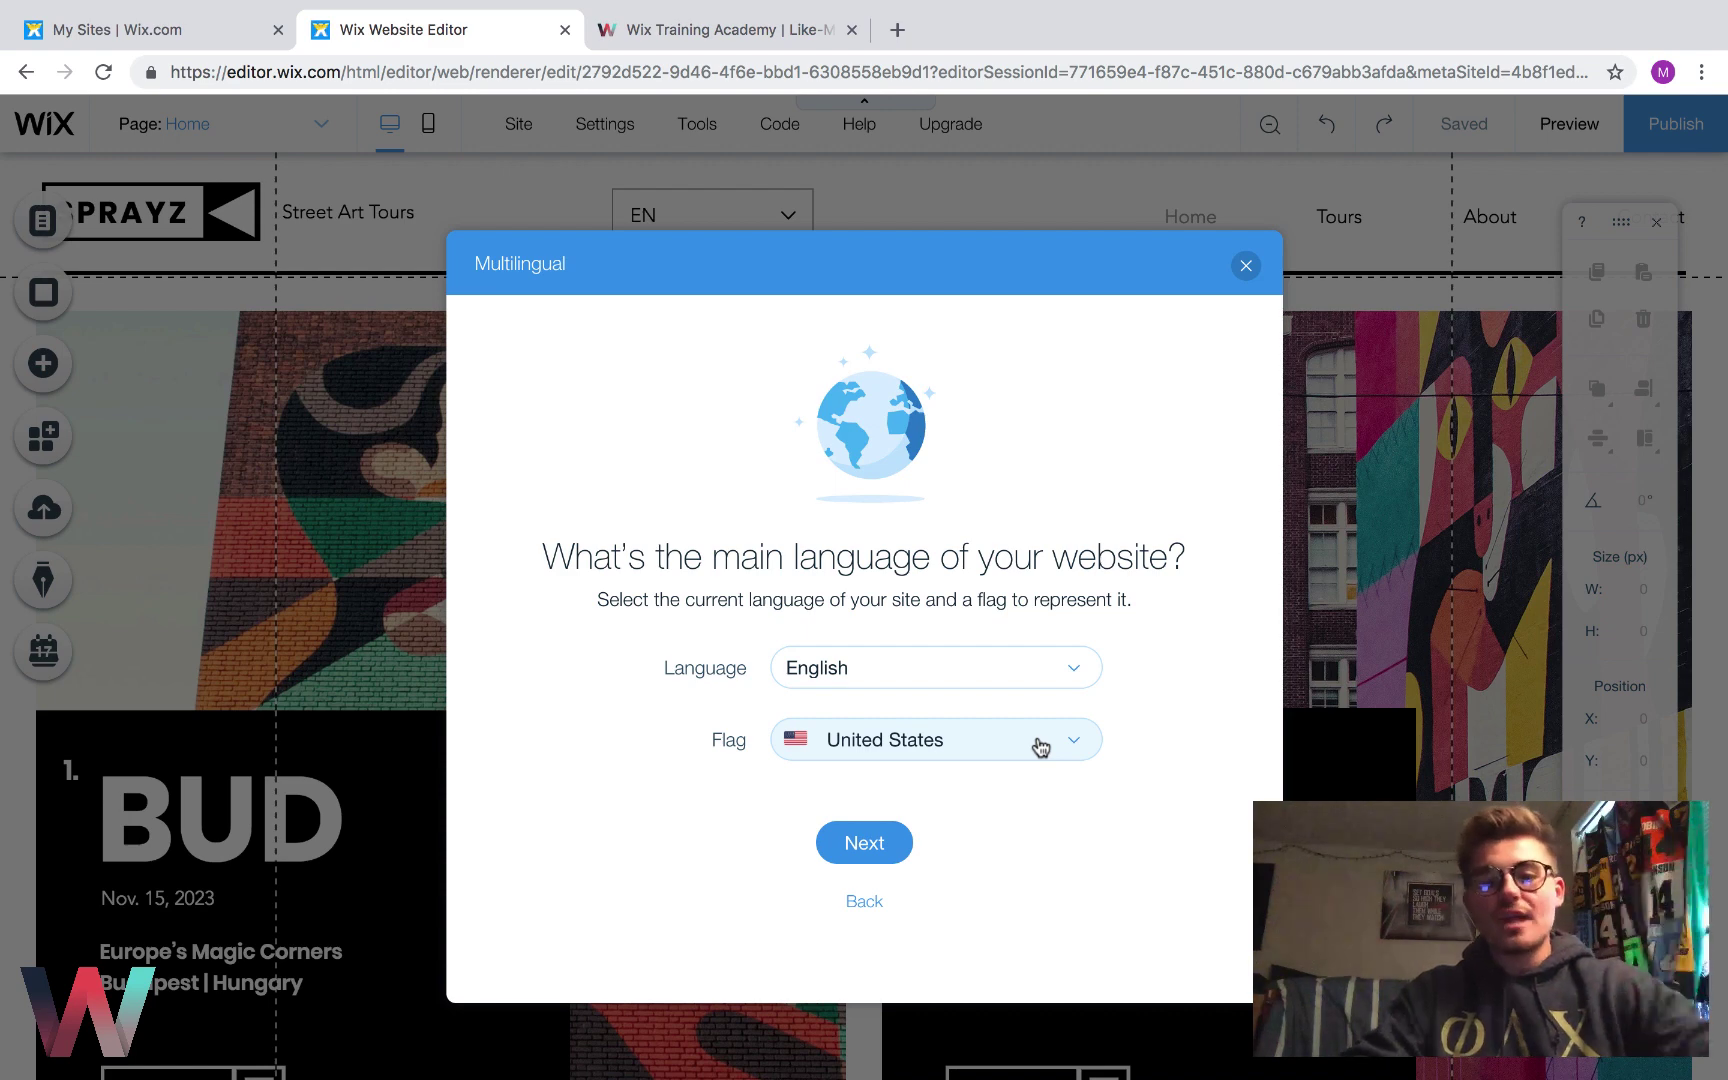
- Confirm English, then add Spanish with the Spain flag as the second language
left_click(884, 852)
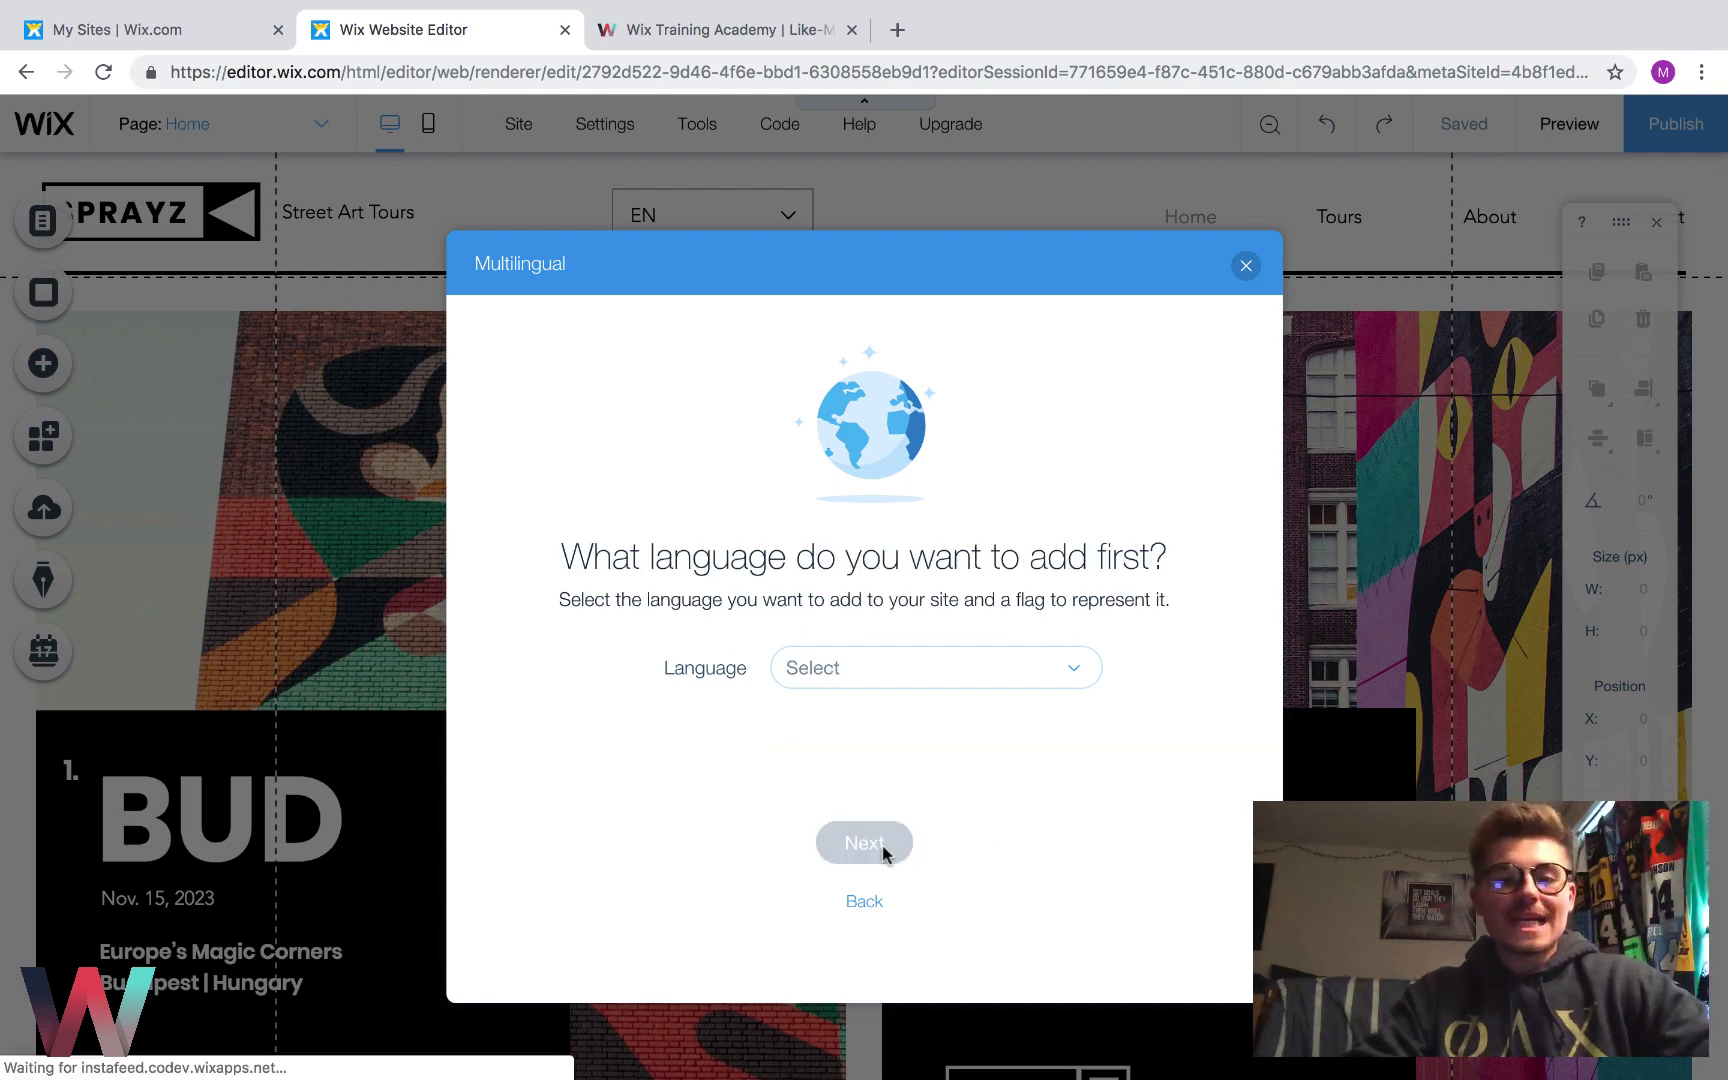
left_click(1056, 671)
scroll(968, 798, "down", 5)
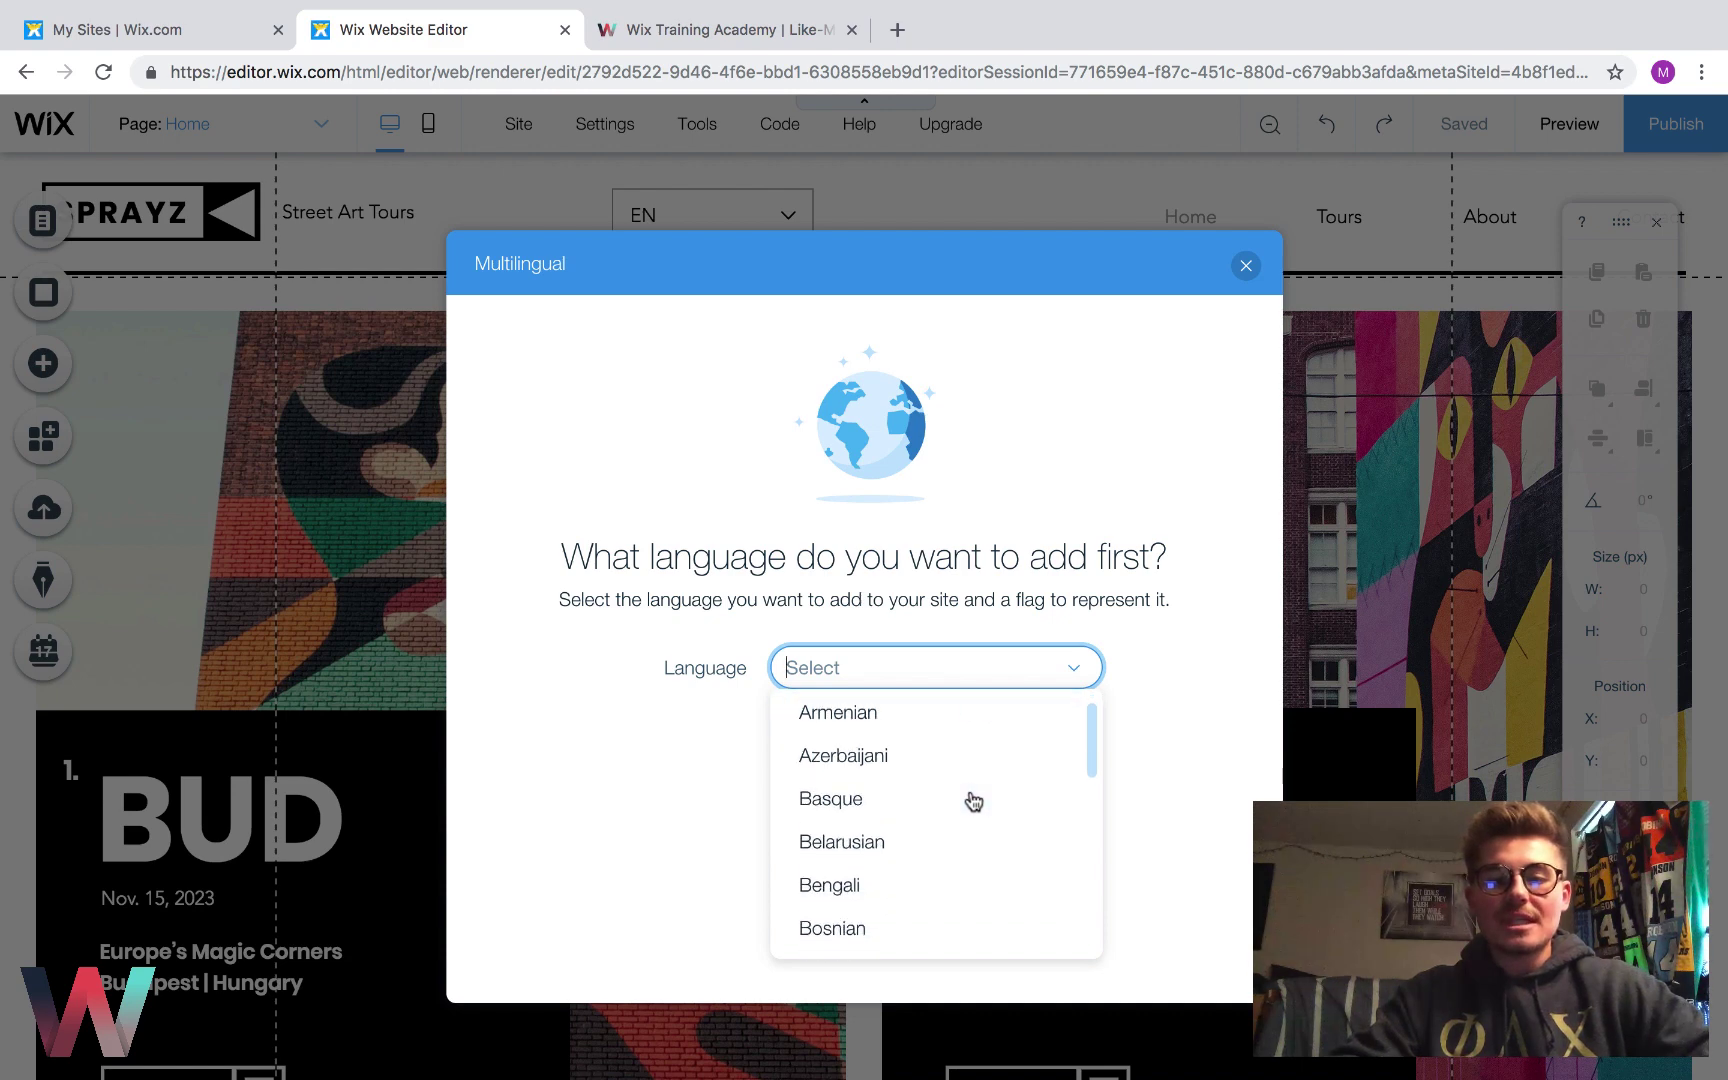
scroll(973, 800, "down", 15)
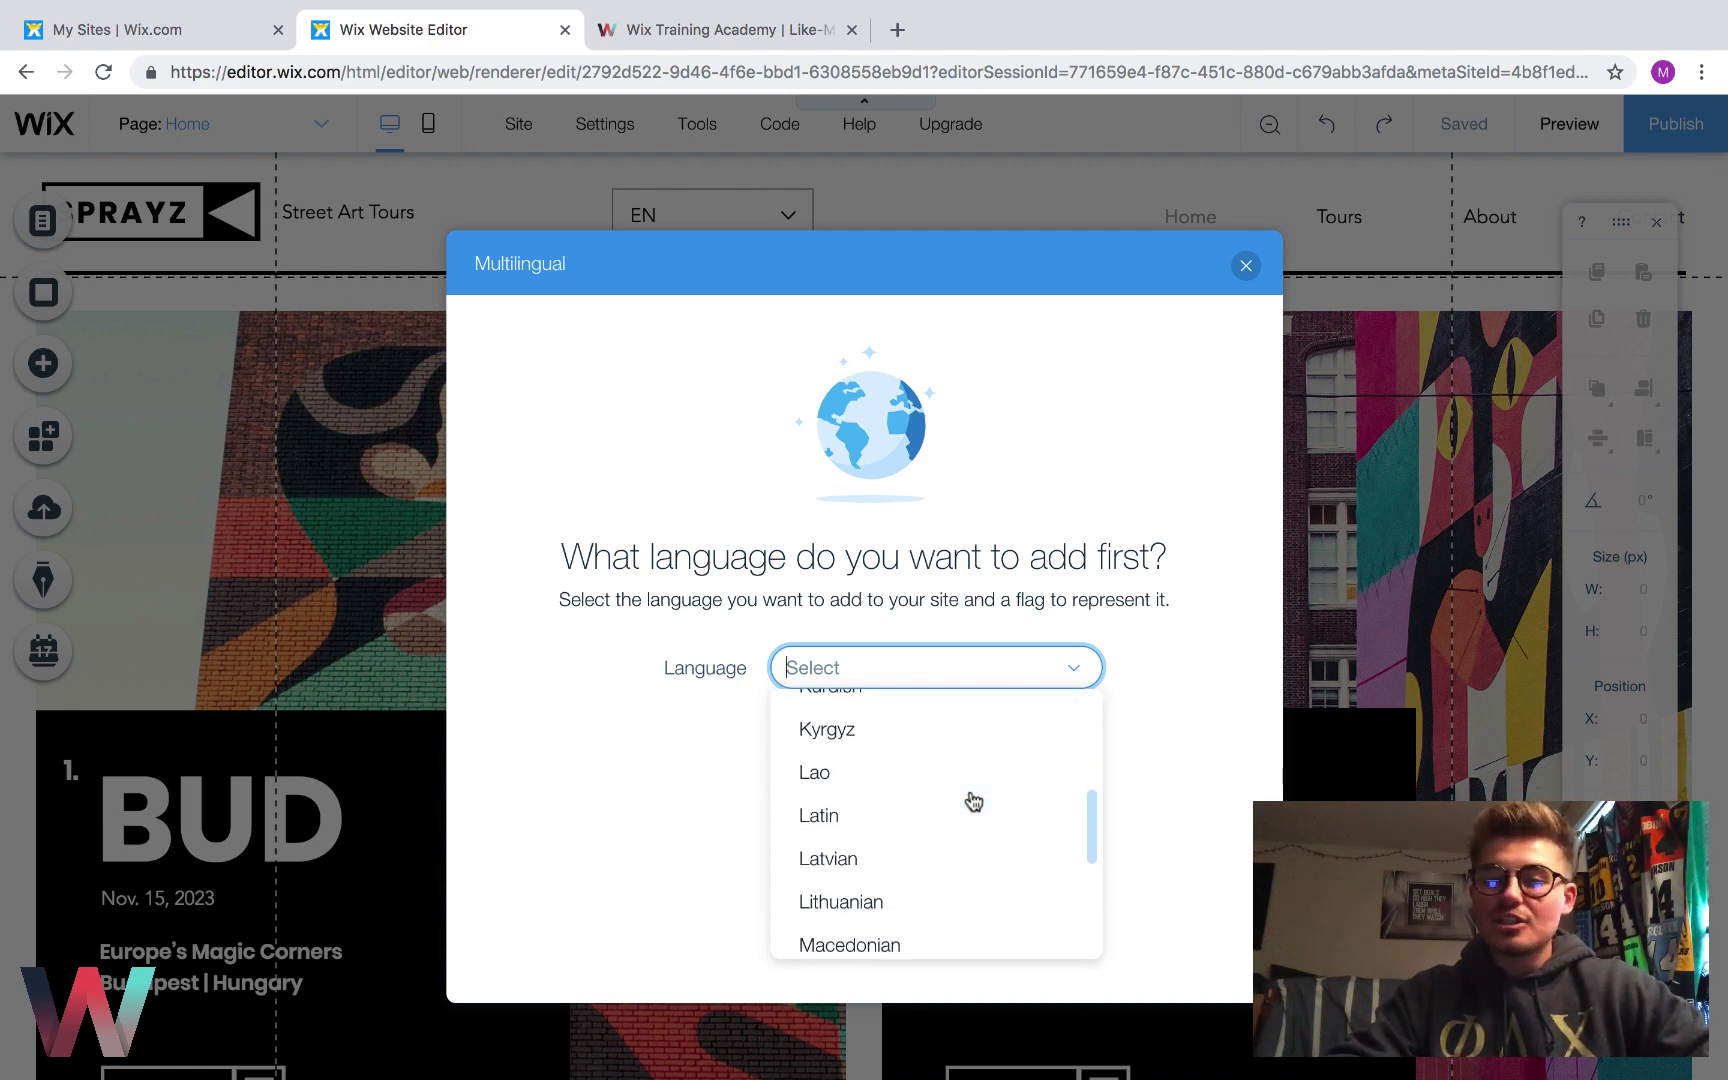
scroll(973, 800, "down", 15)
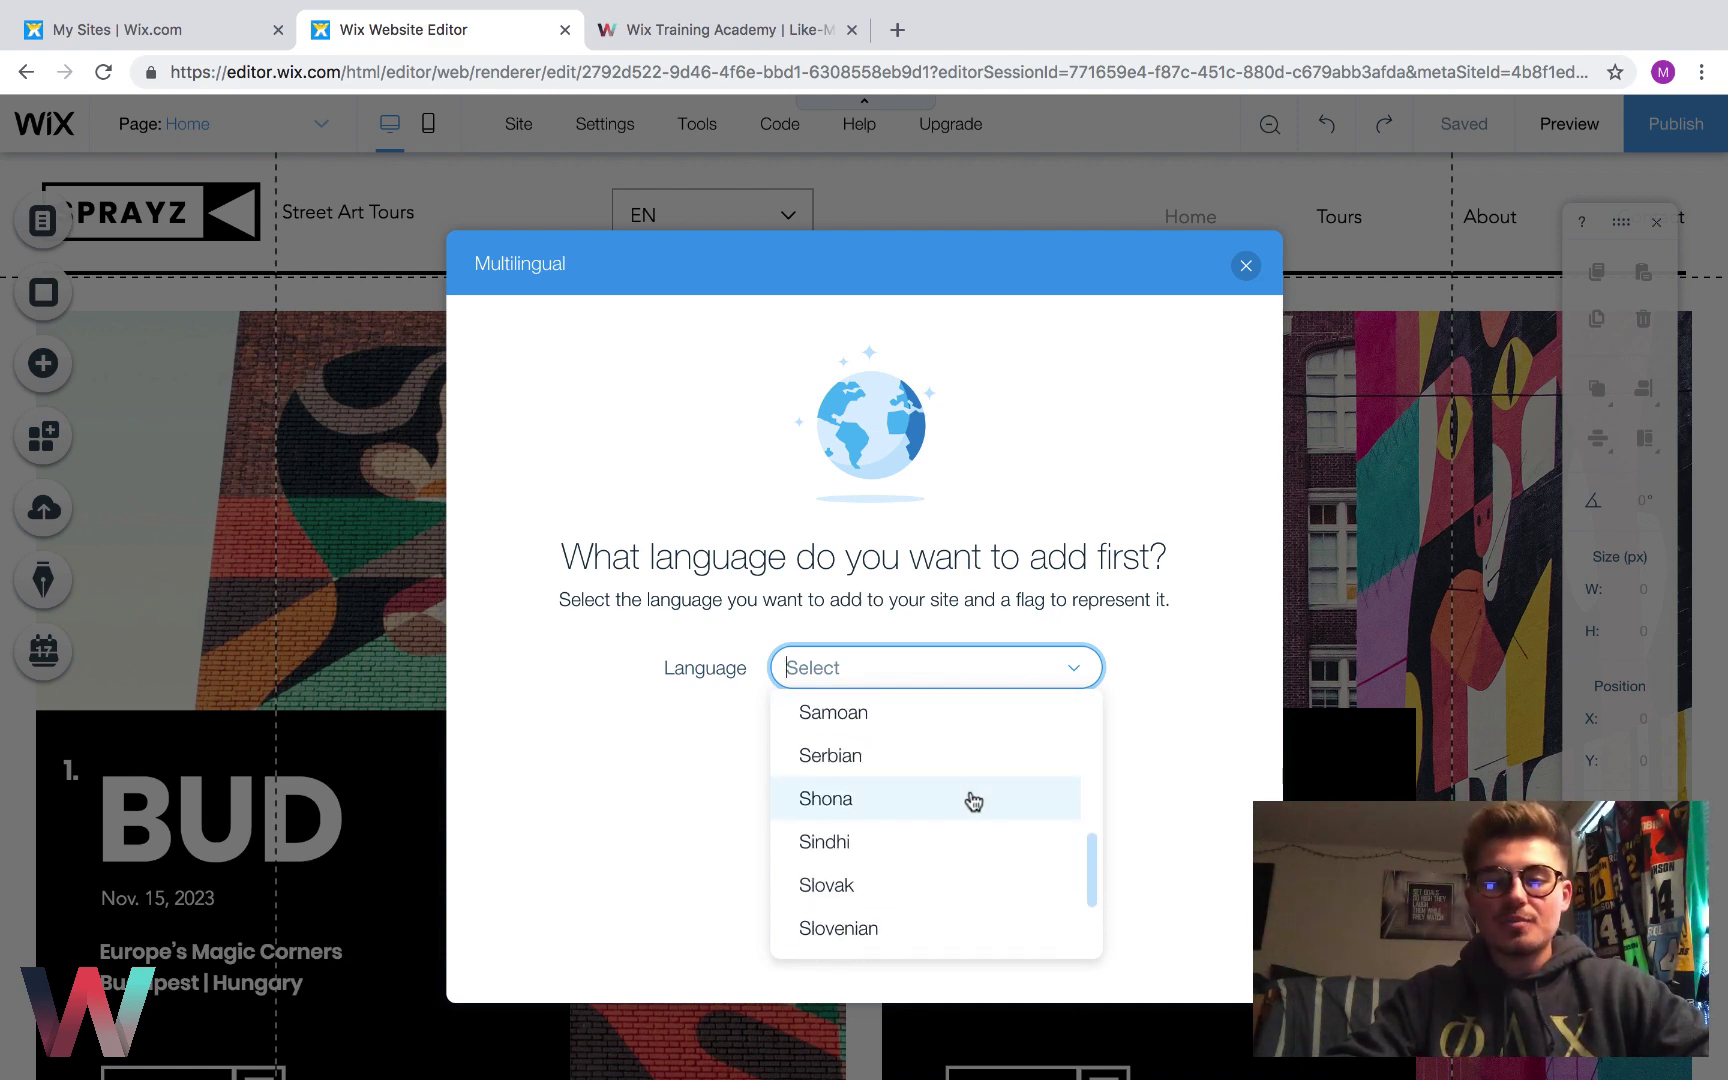
scroll(973, 800, "down", 2)
left_click(914, 849)
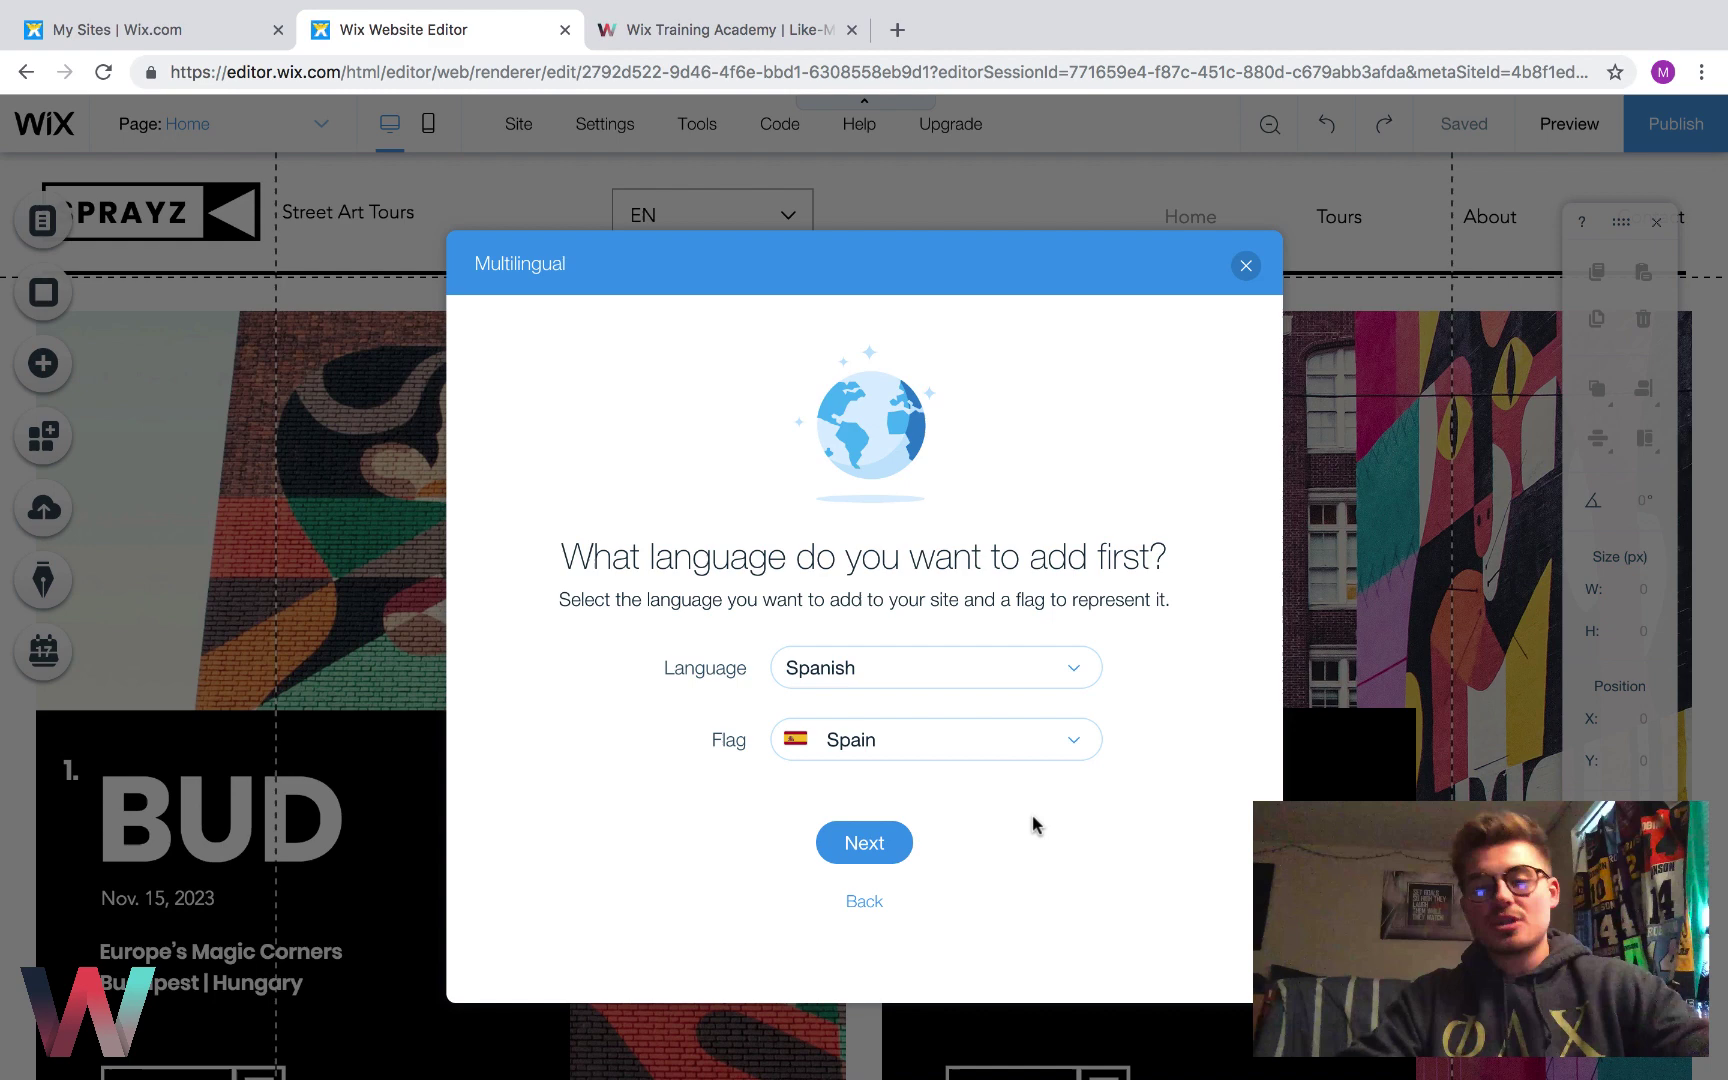
left_click(880, 850)
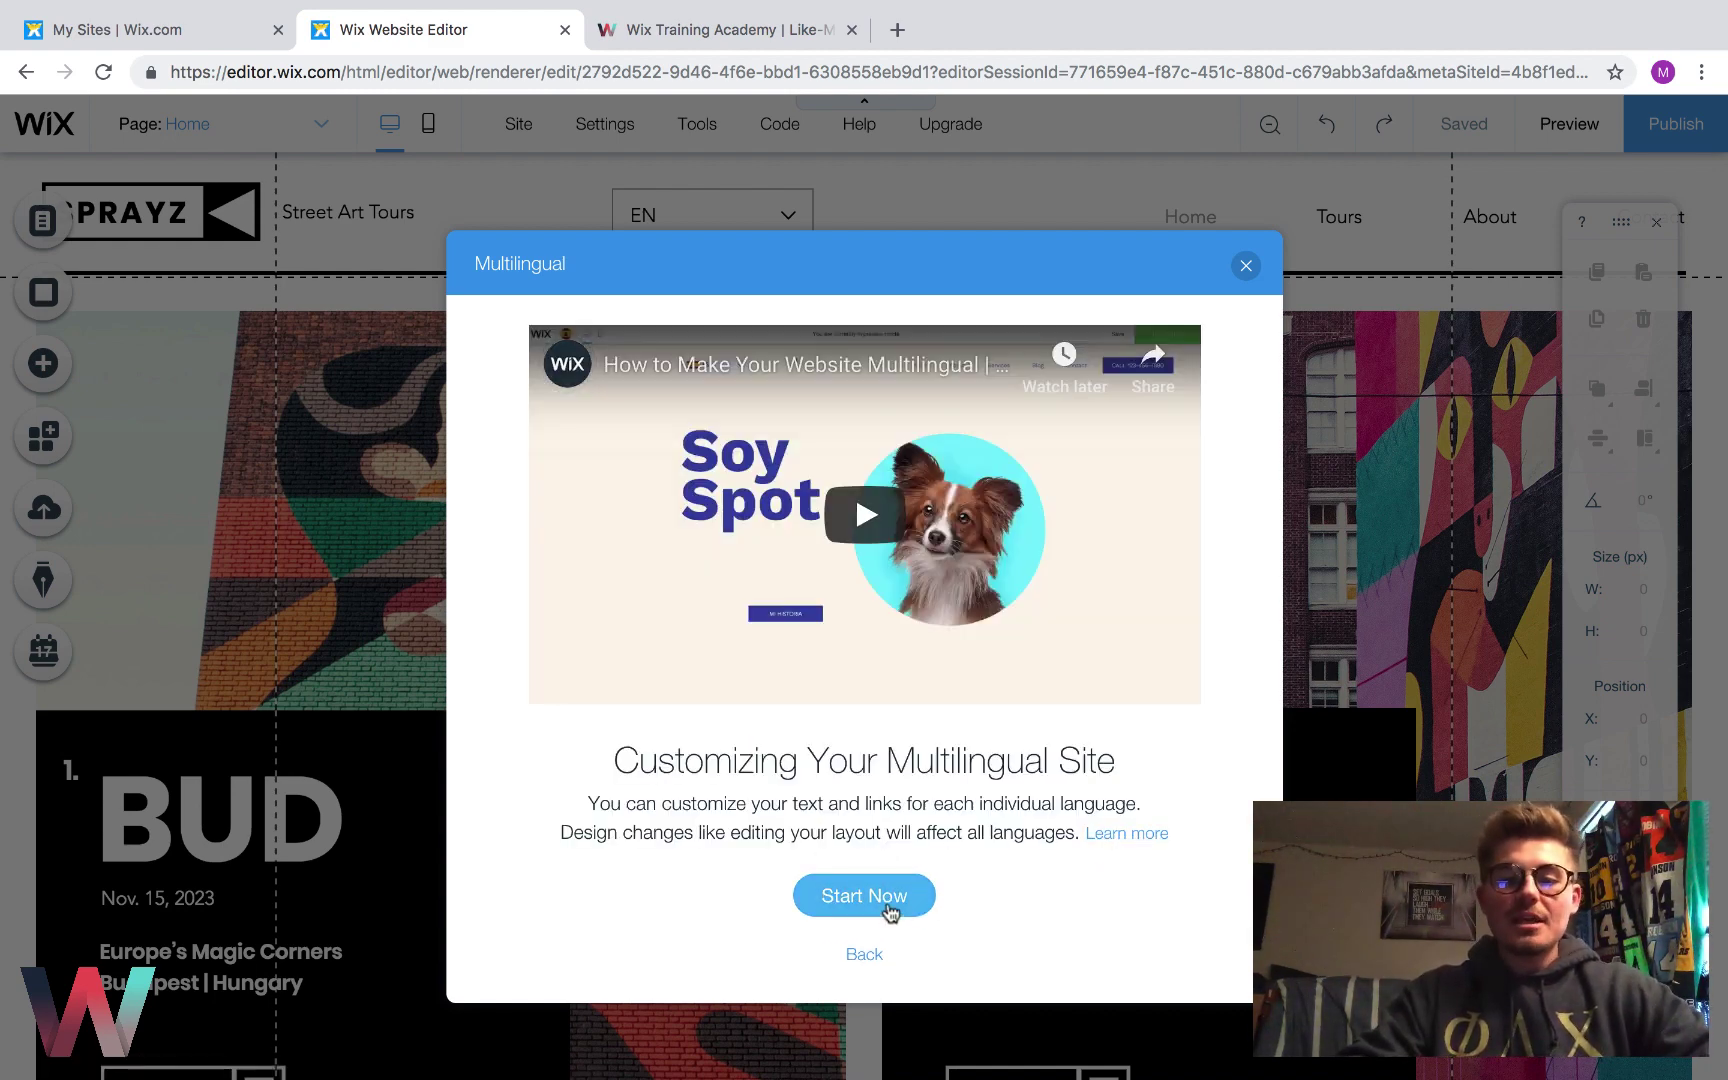
- Finish the wizard and drag the EN language menu left beside the Street Art Tours title
left_click(884, 906)
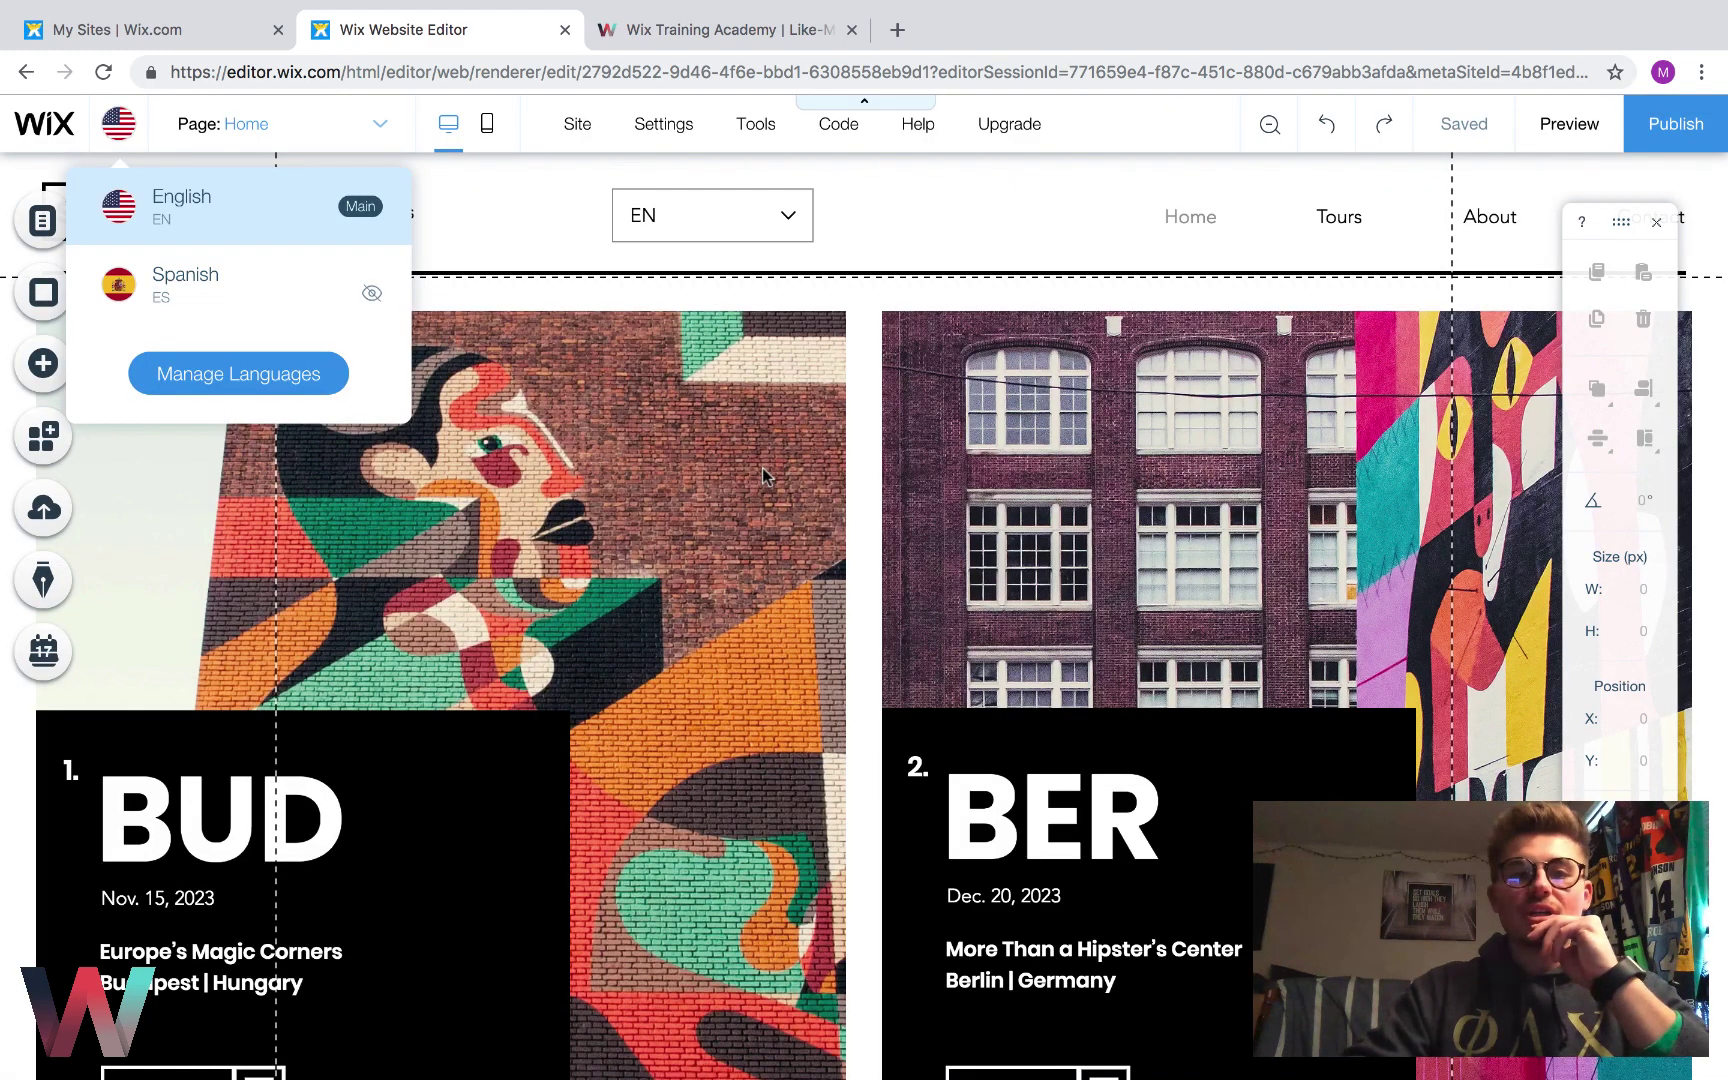
left_click(721, 216)
left_click(686, 227)
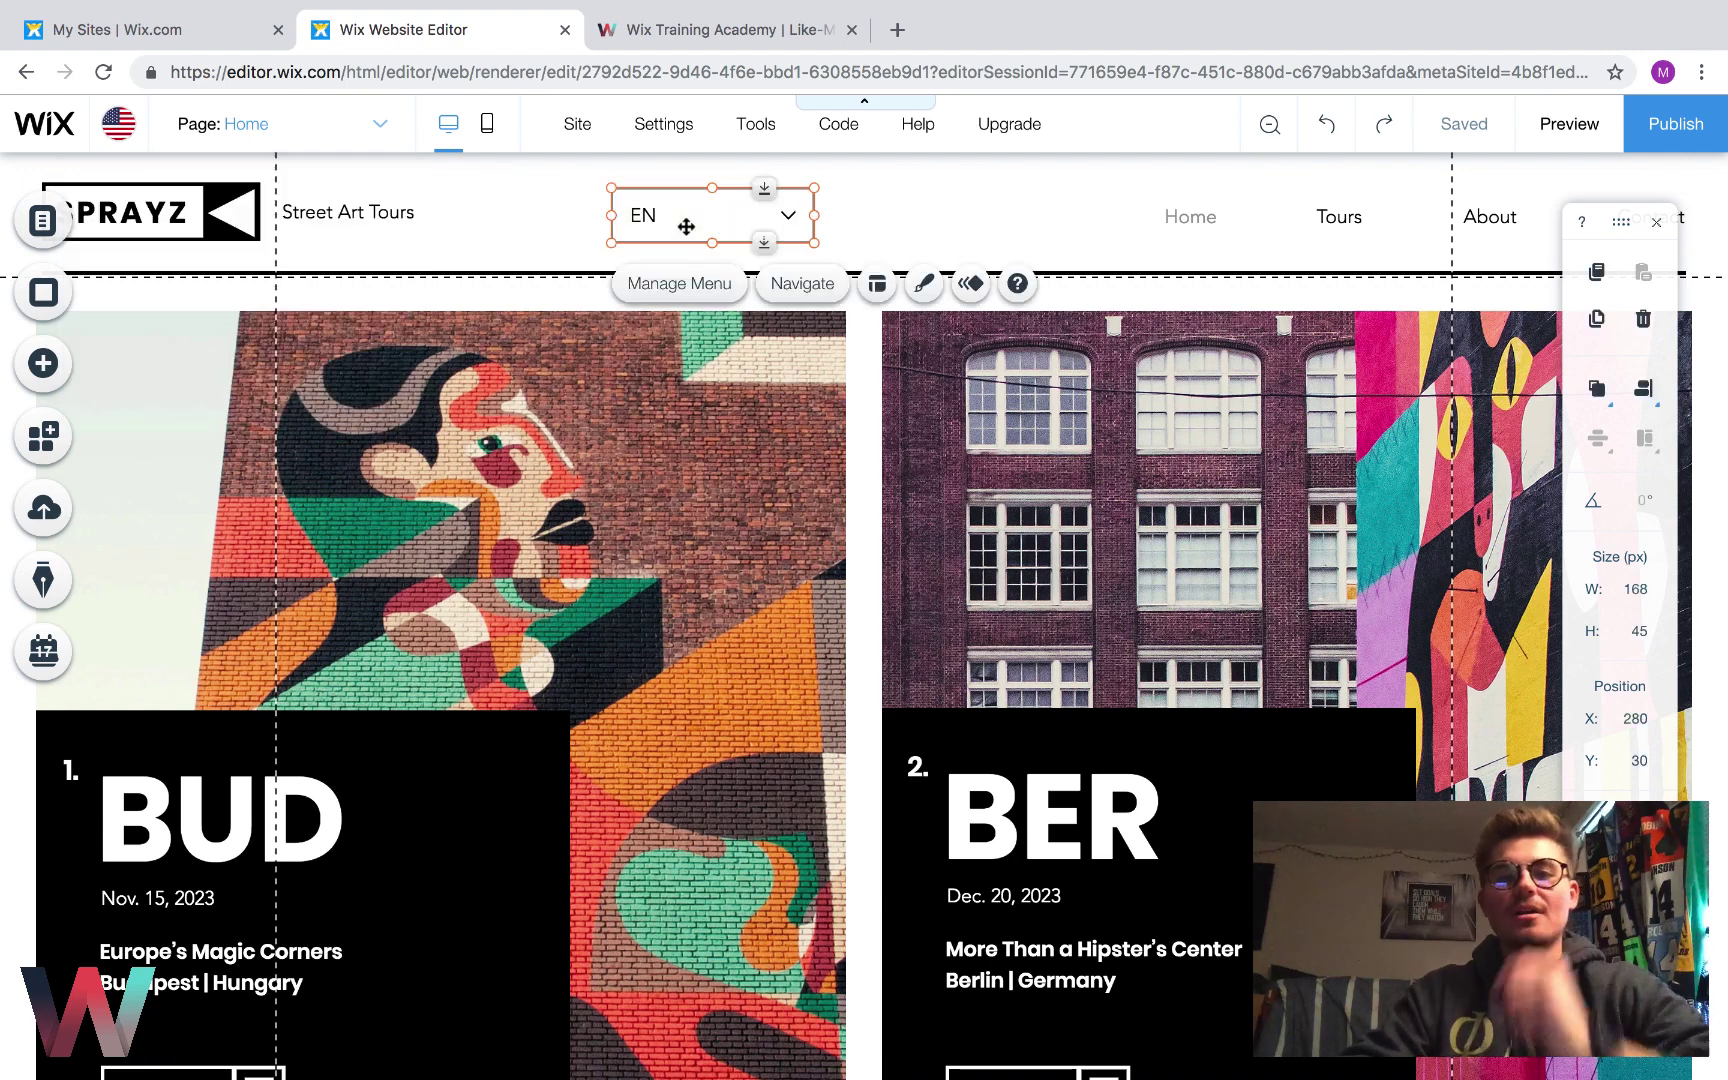
left_click_drag(686, 227, 602, 224)
left_click_drag(762, 228, 683, 213)
left_click(887, 206)
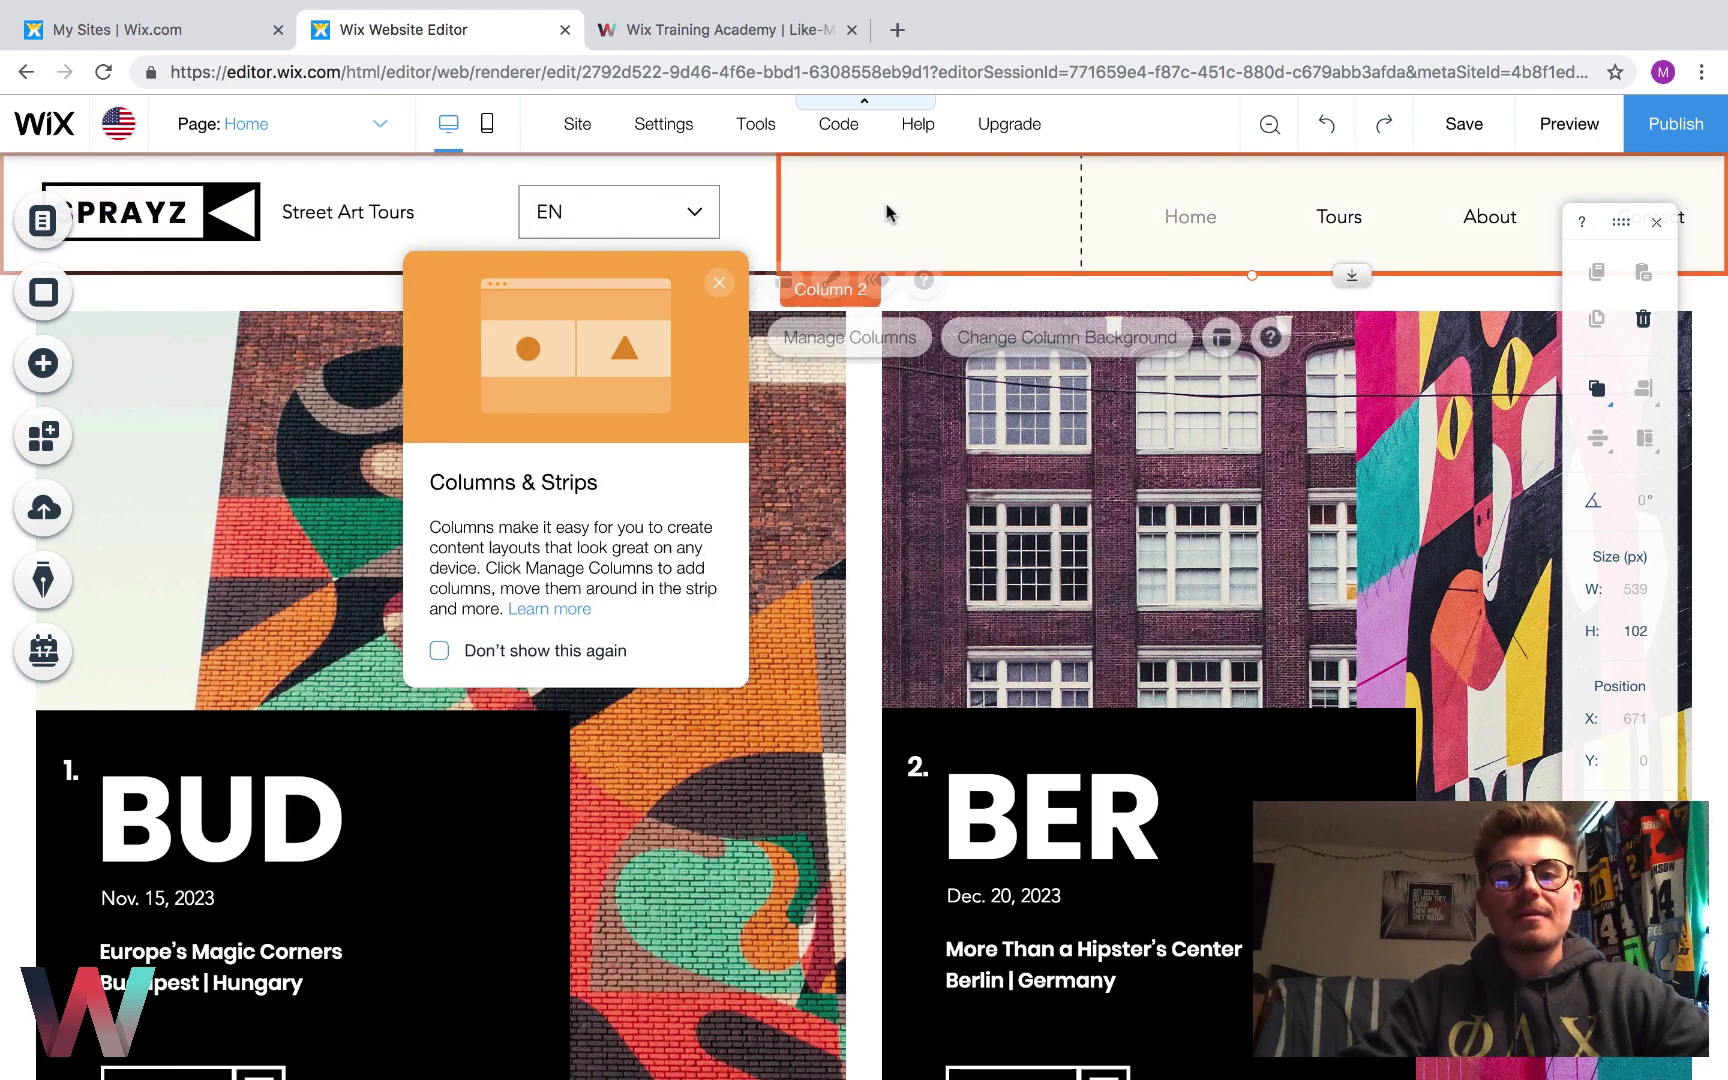
left_click(640, 202)
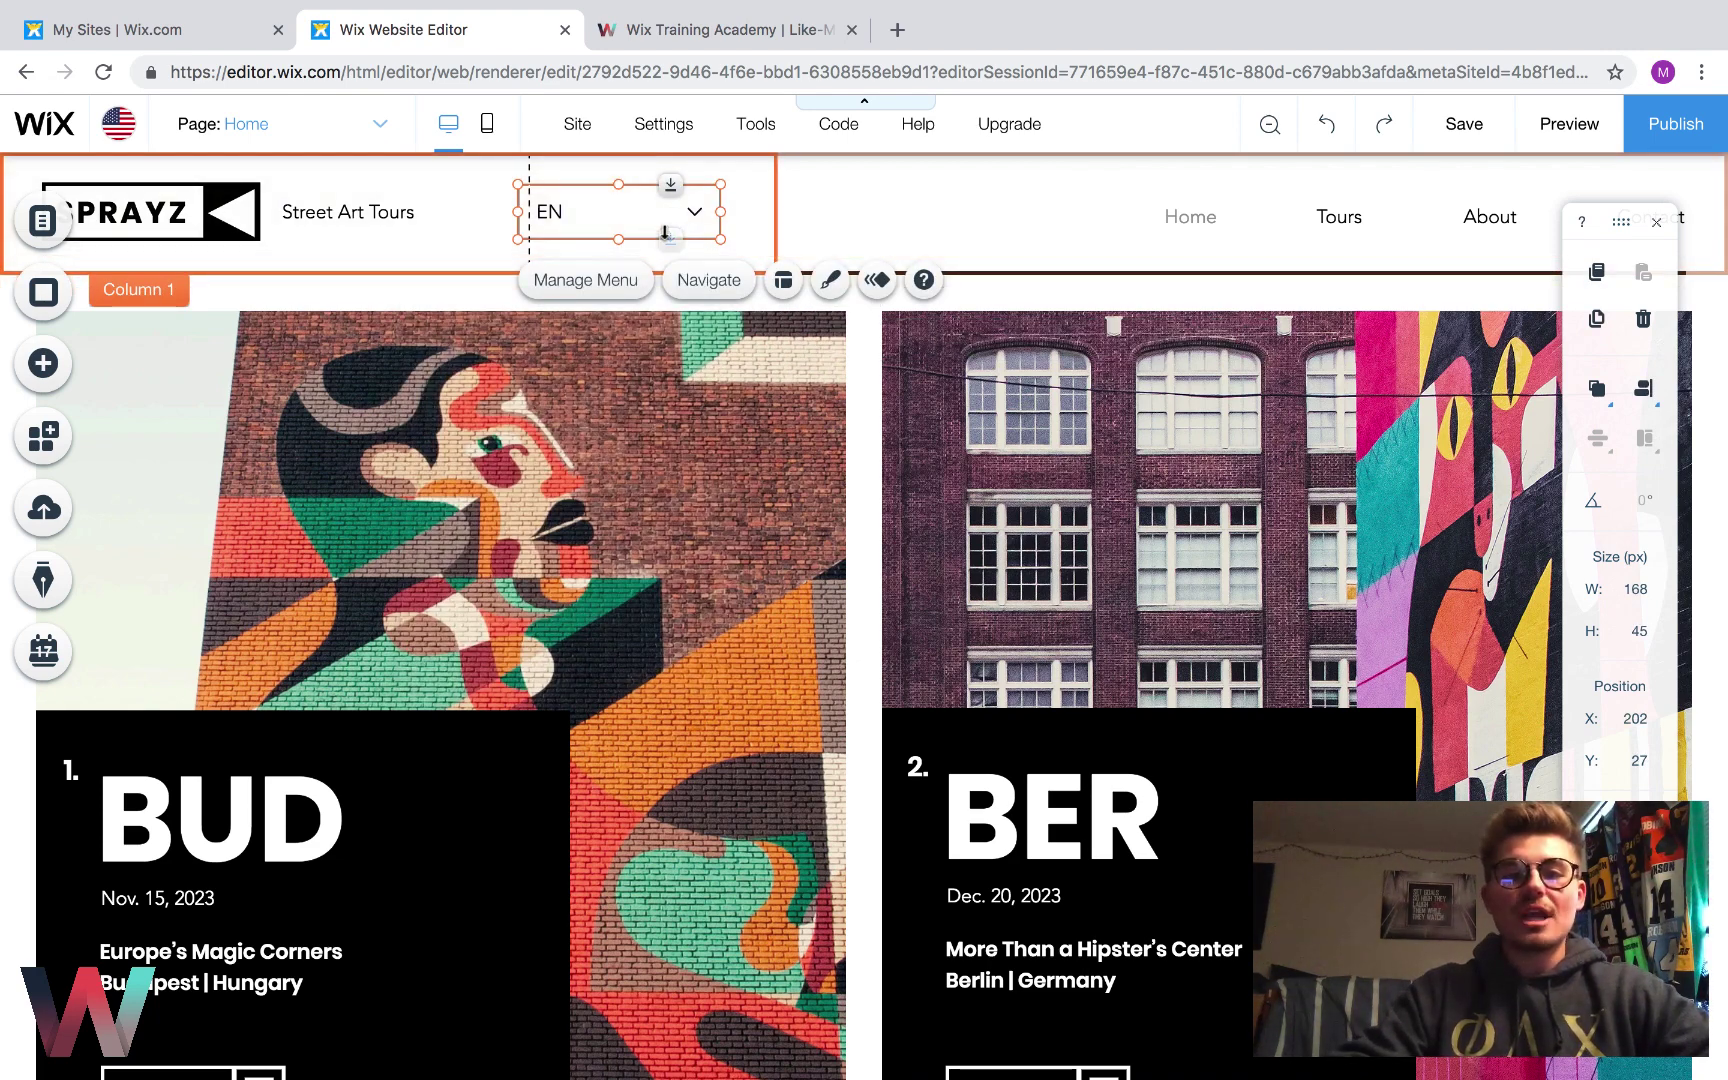
- Review the language menu's languages and design options, leaving a text-only EN switcher
left_click(590, 283)
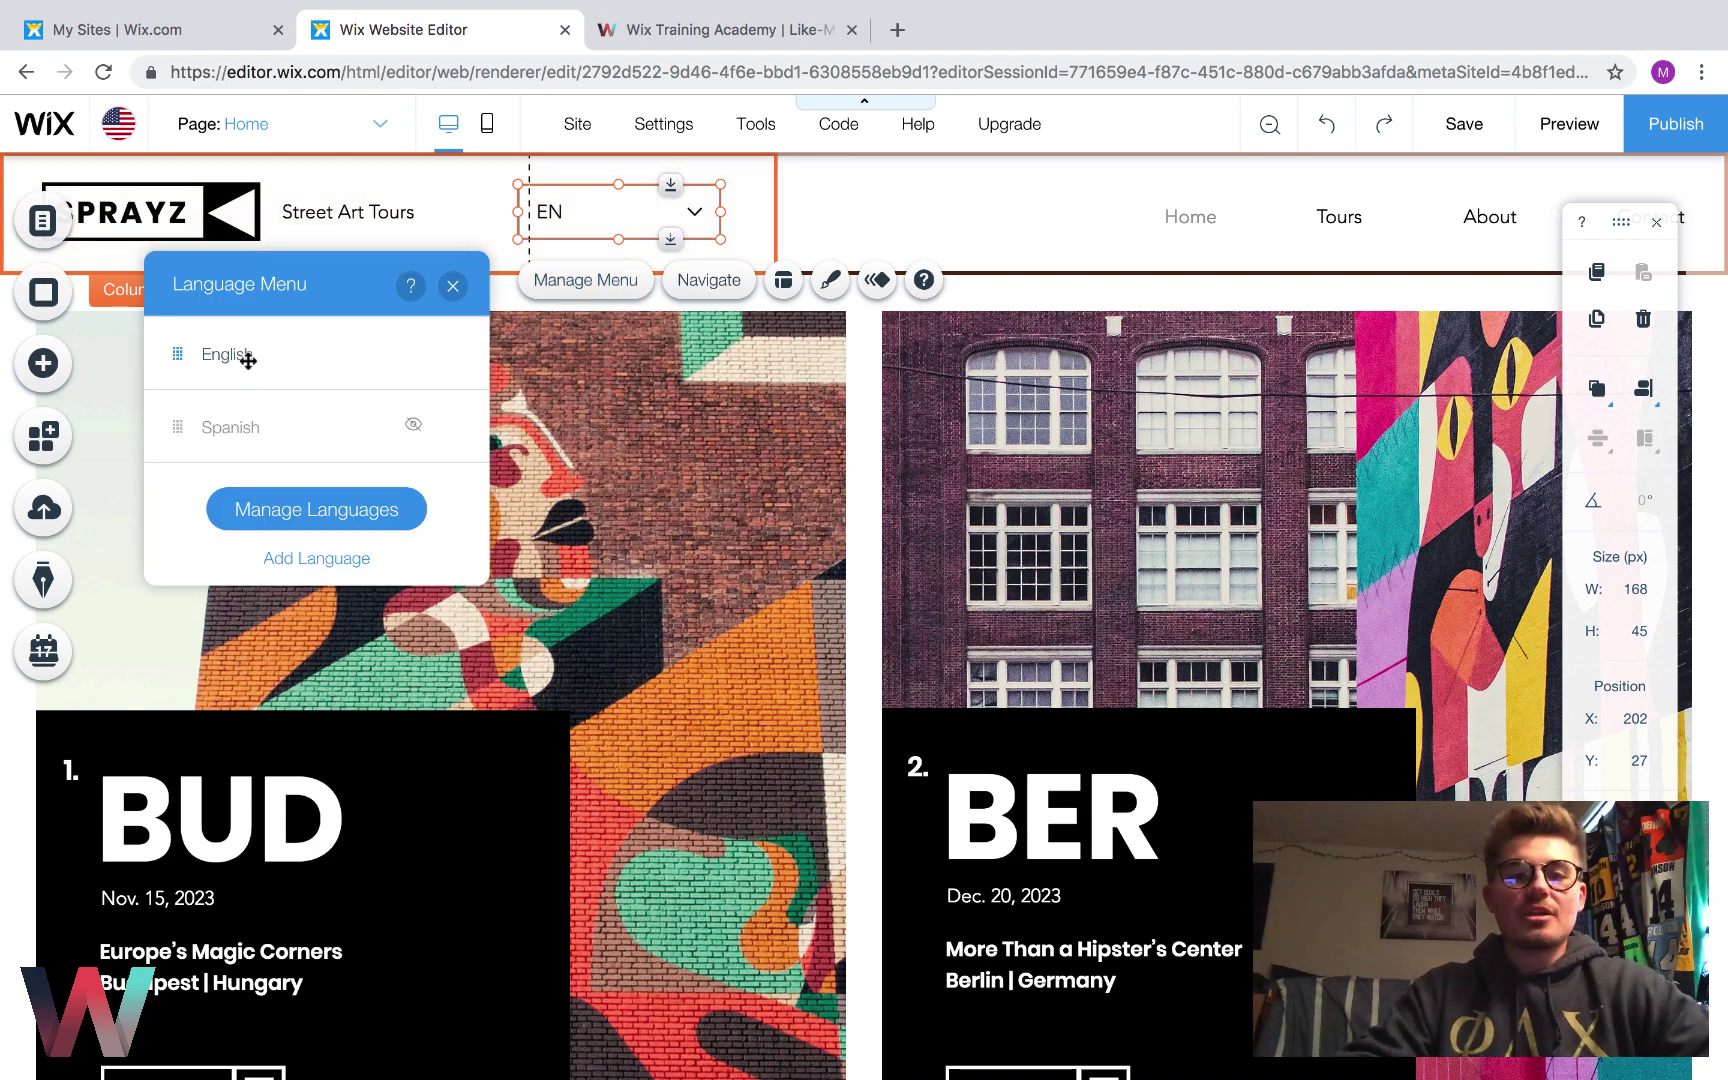
mouse_move(416, 430)
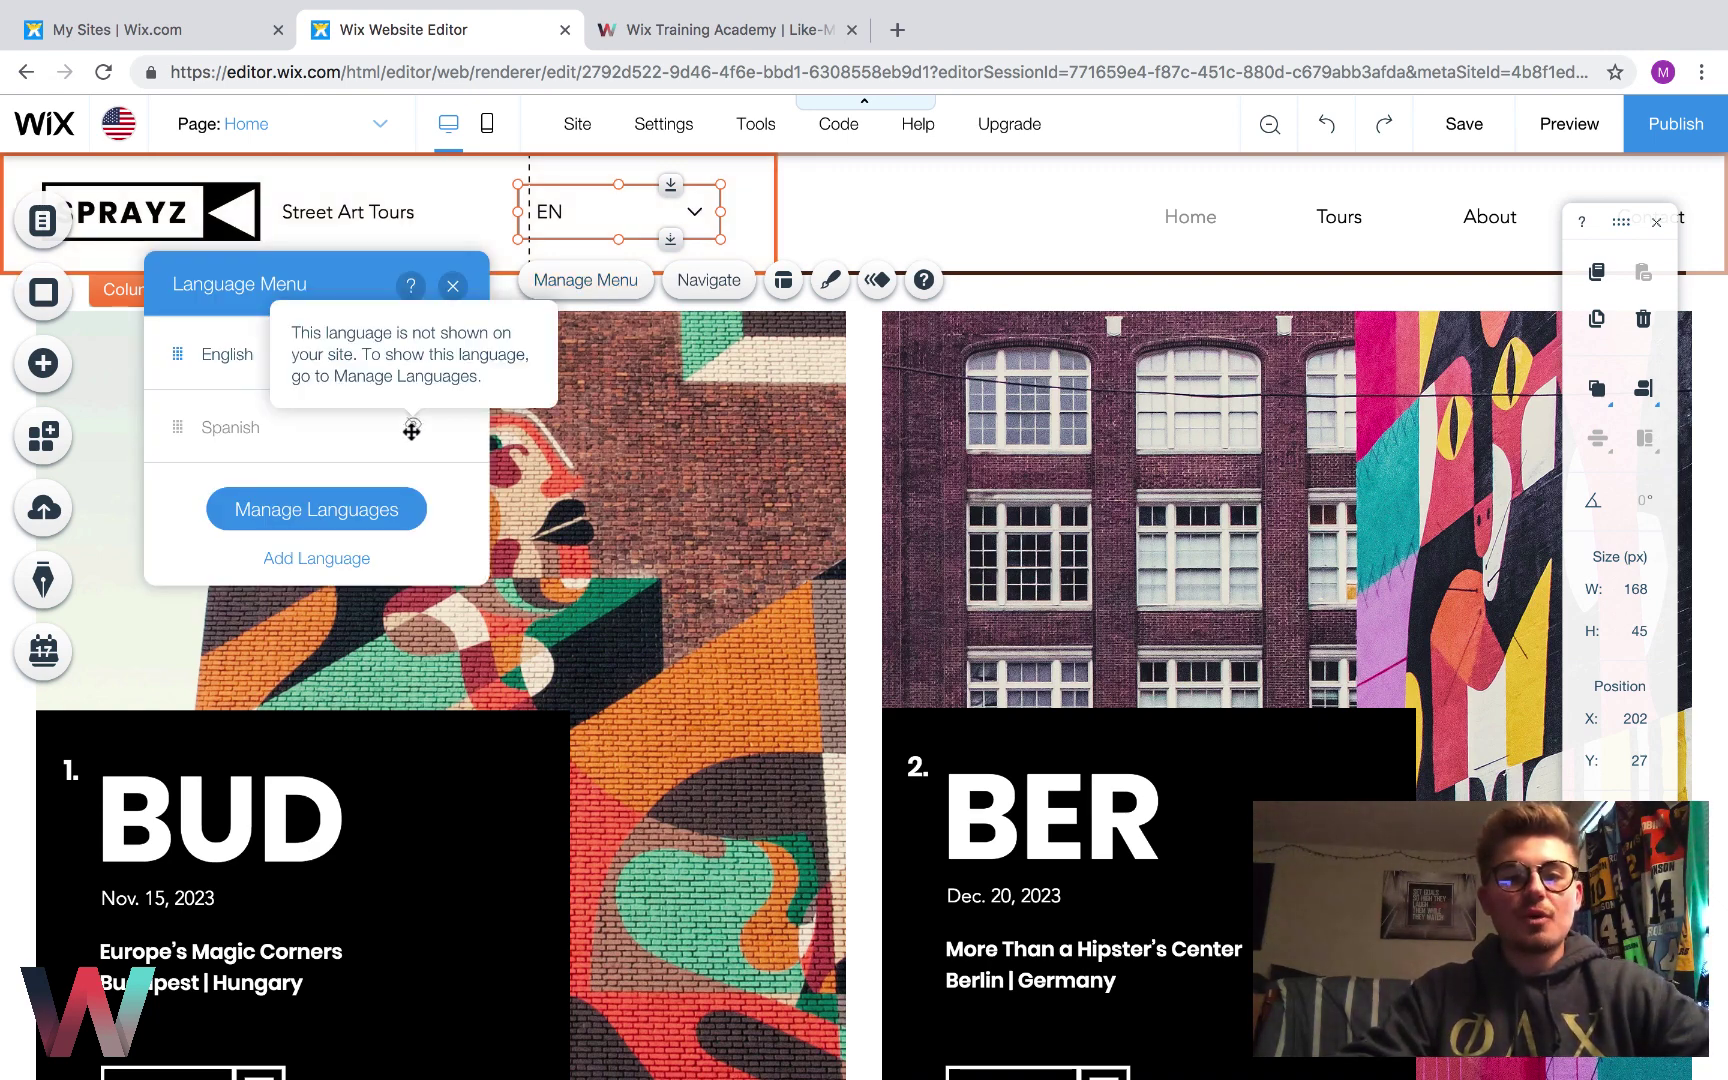
left_click(450, 288)
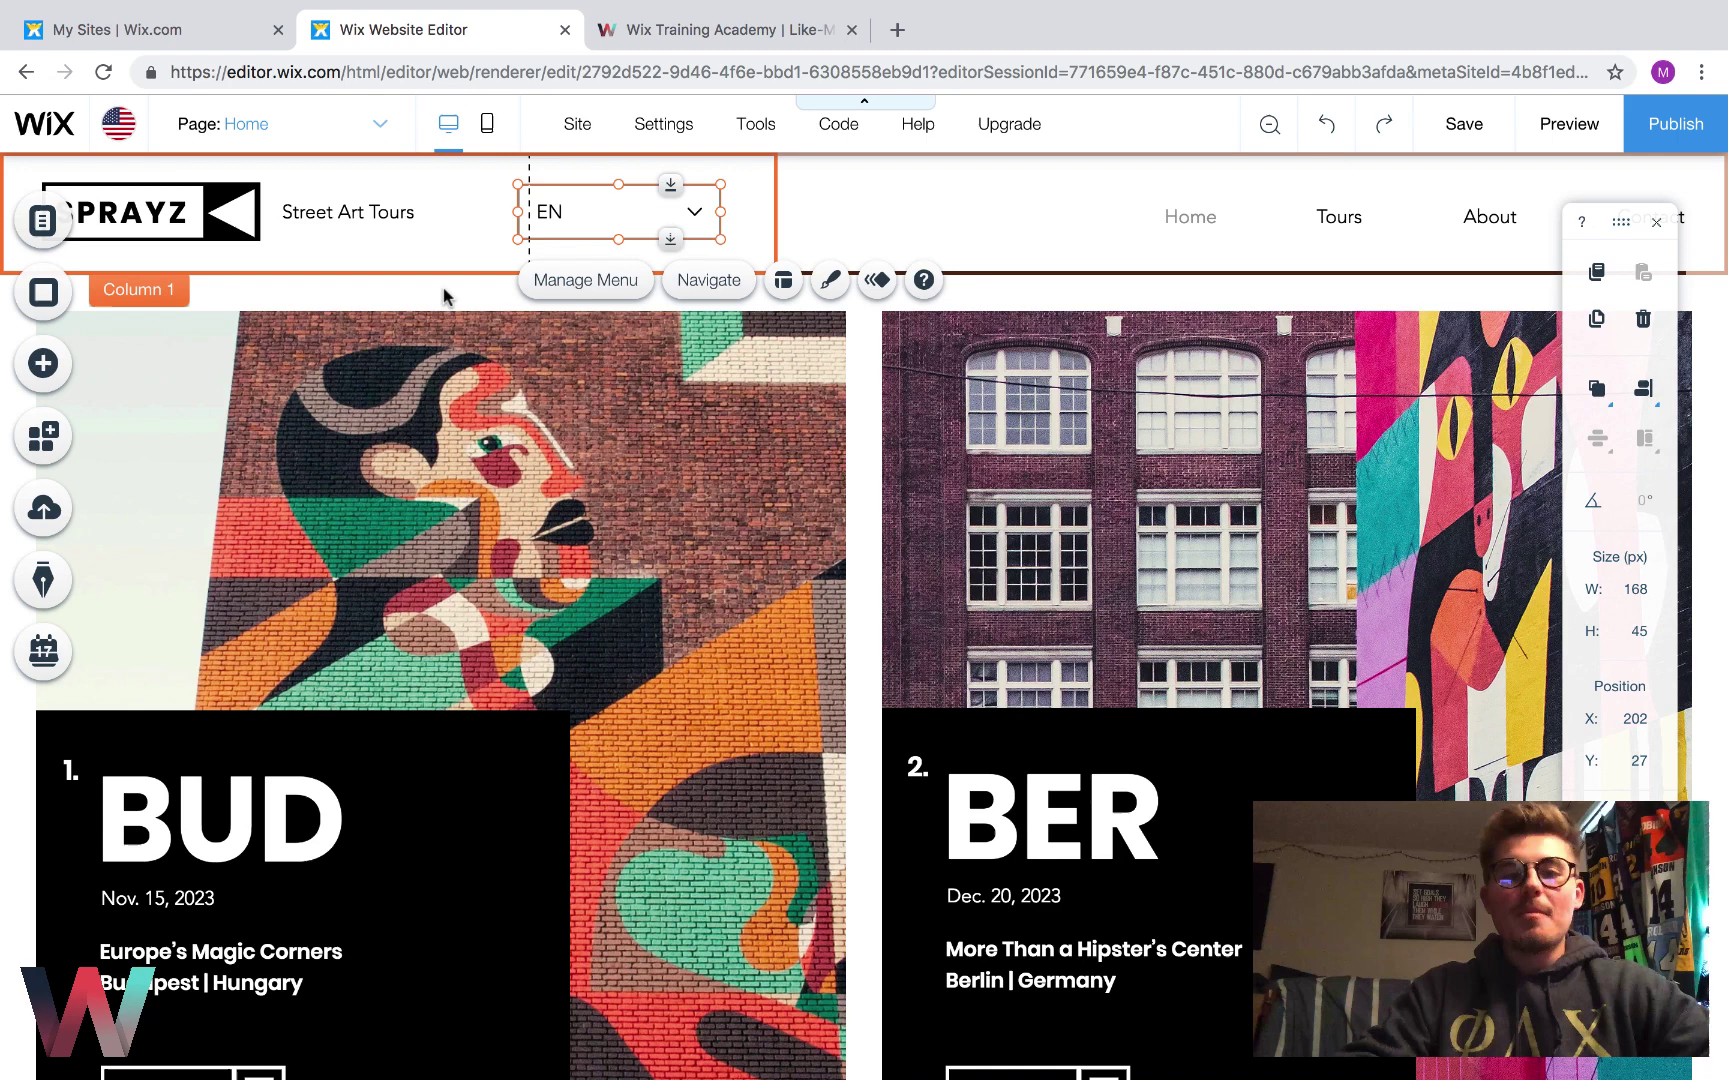
left_click(827, 295)
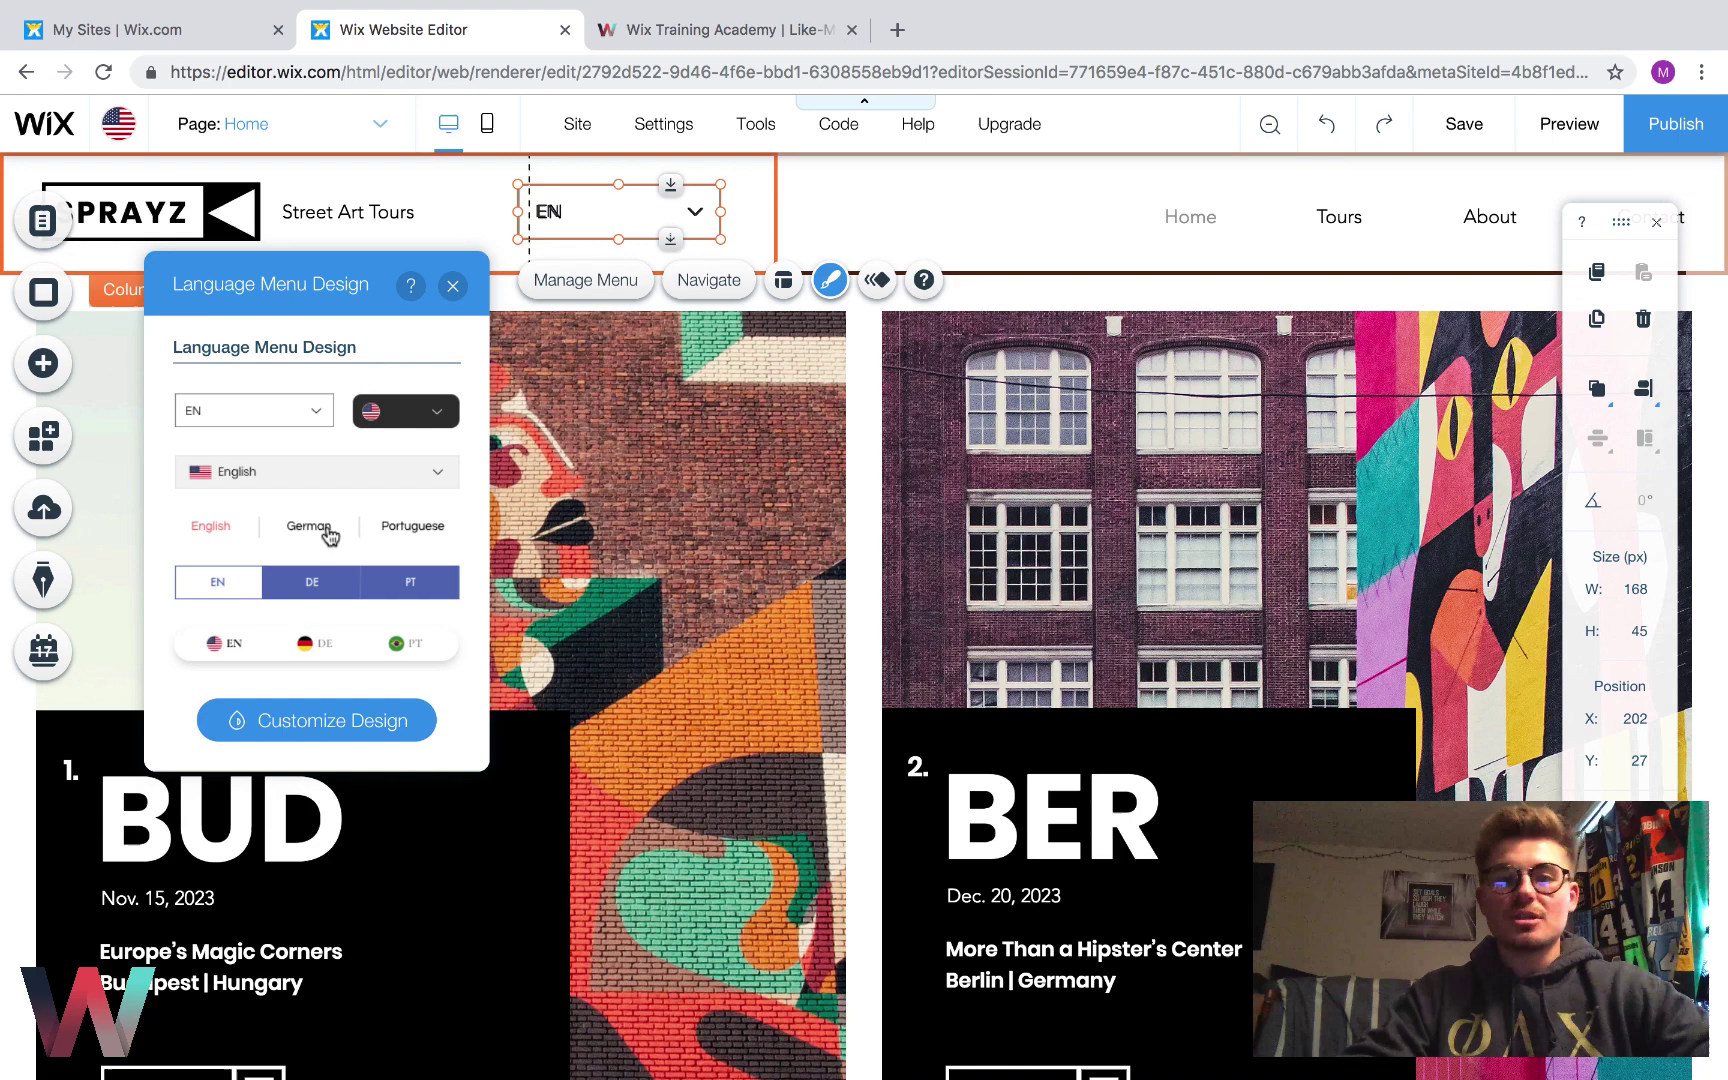
left_click(452, 288)
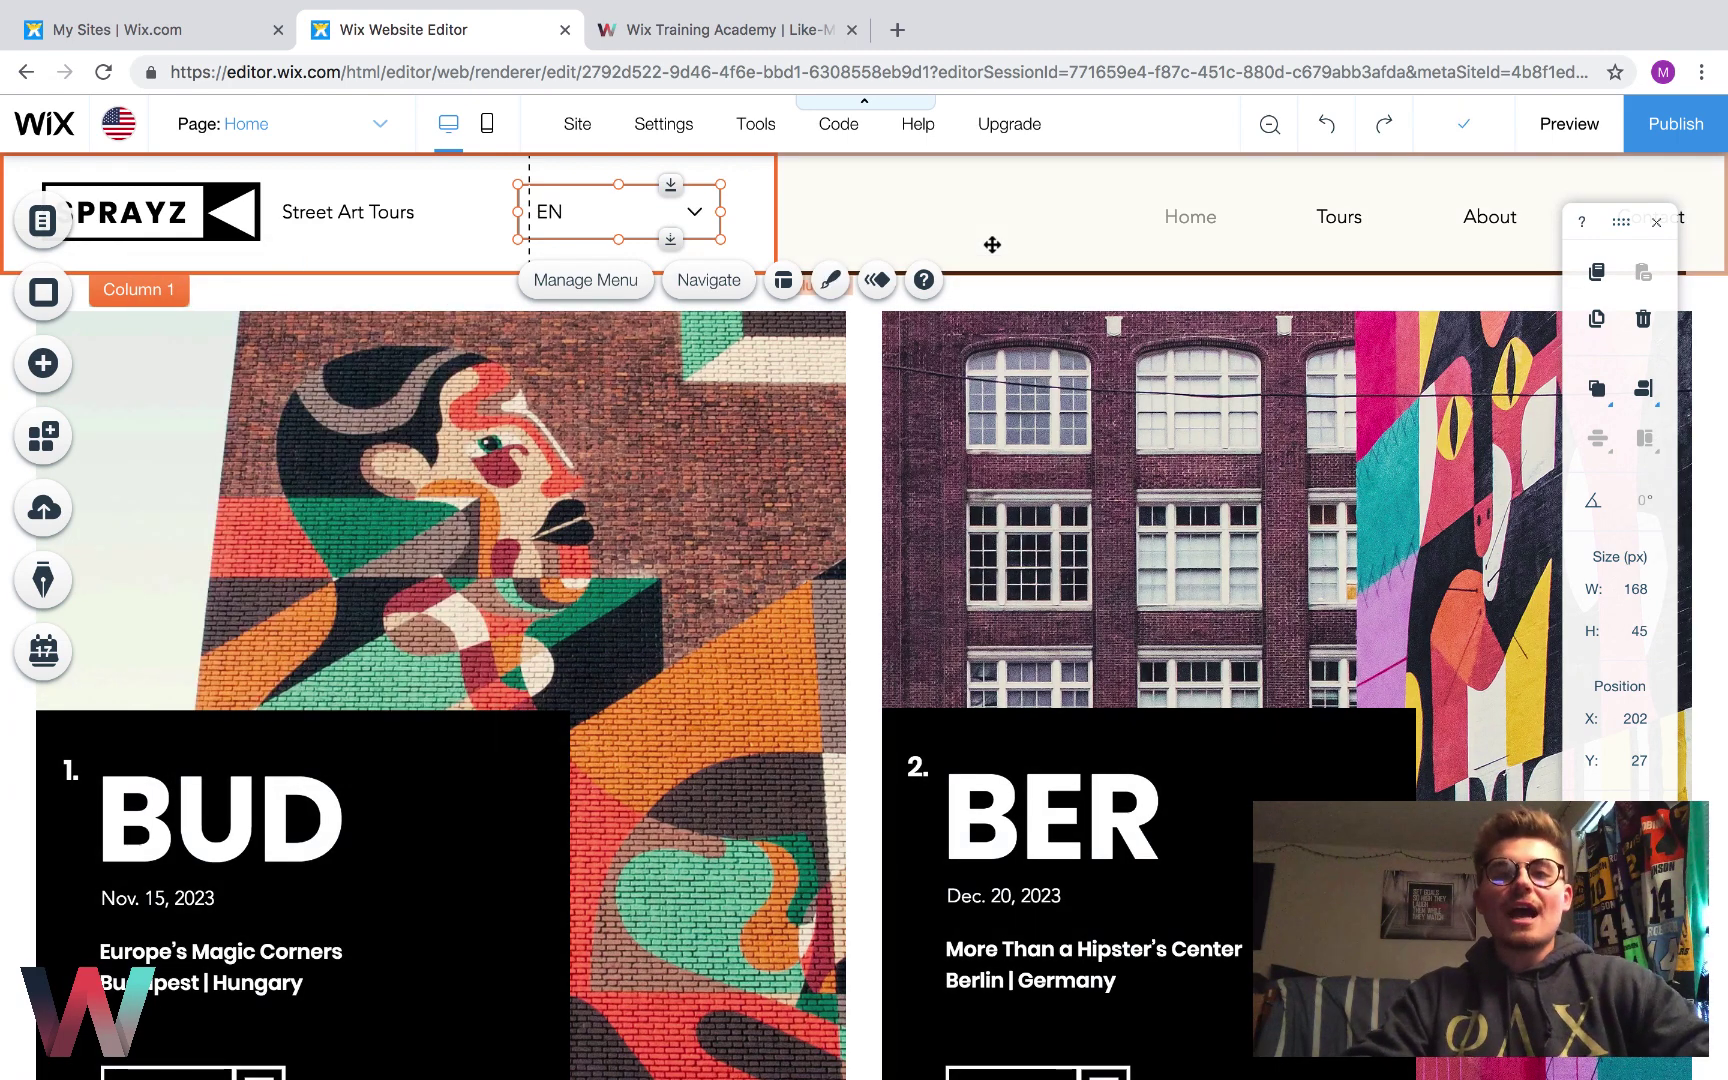
- Dismiss the Columns & Strips tip and list the site languages: English main, Spanish hidden
left_click(990, 250)
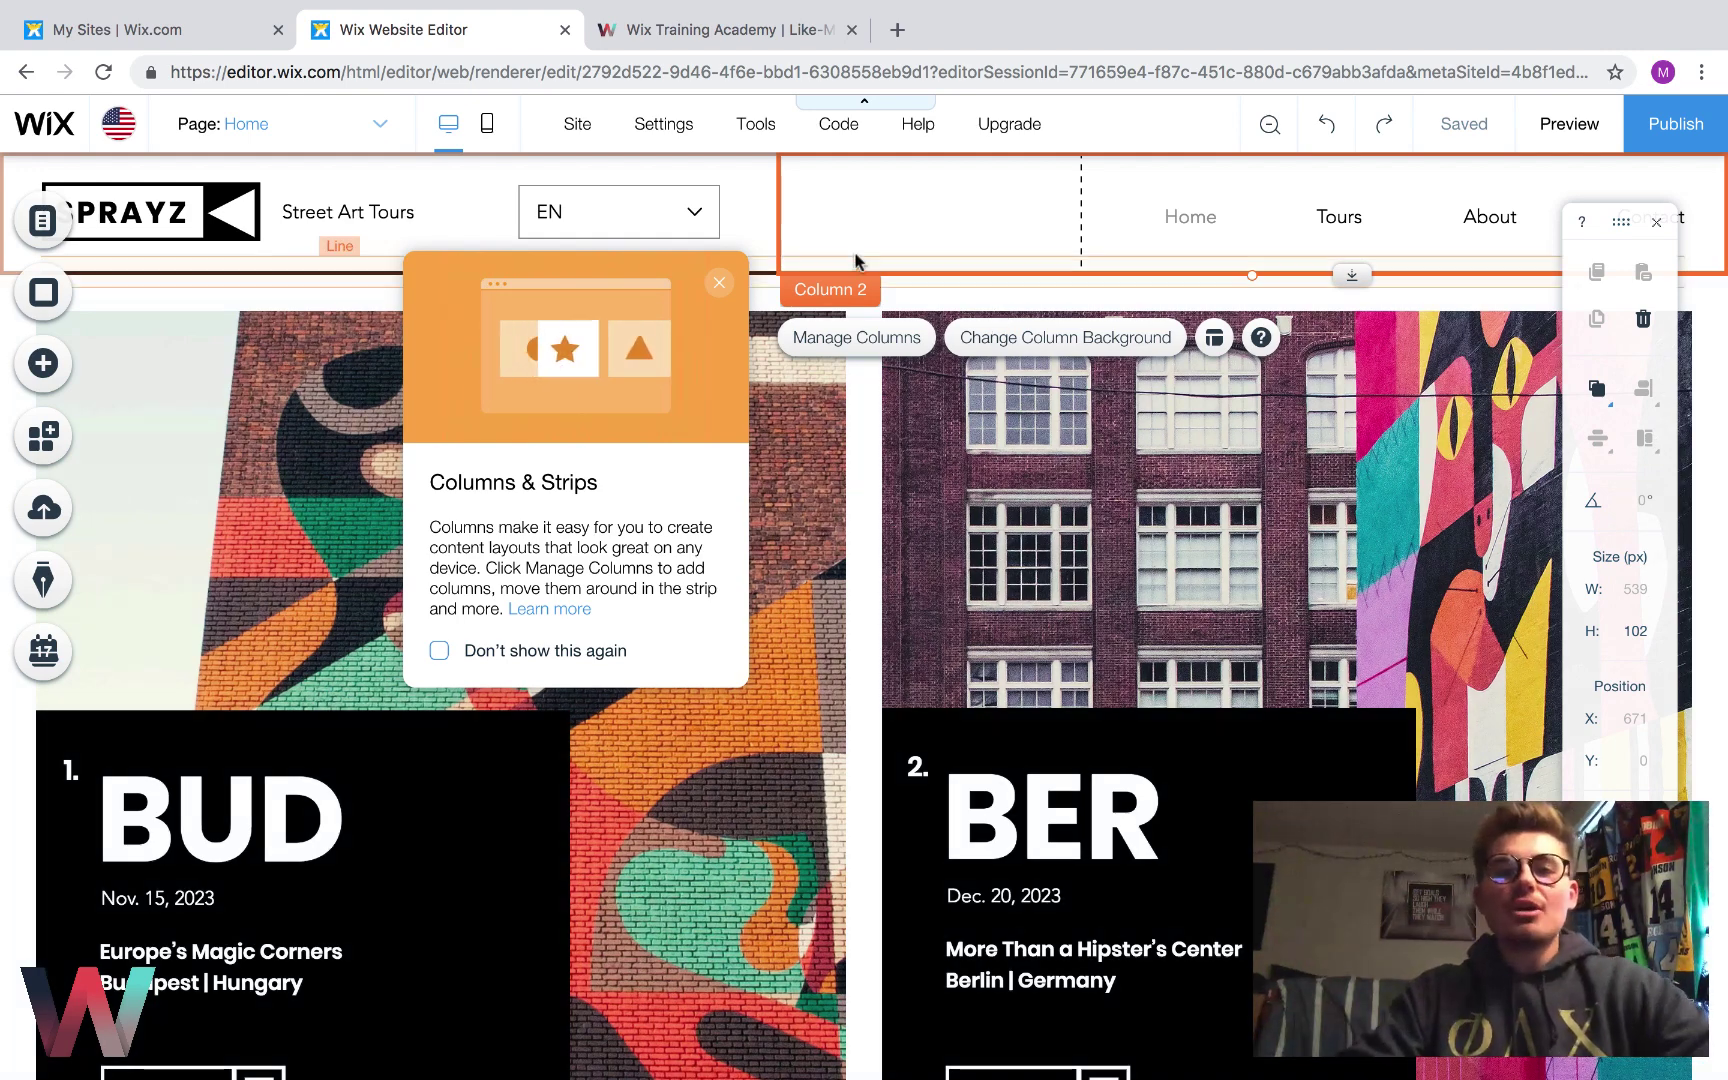
left_click(719, 283)
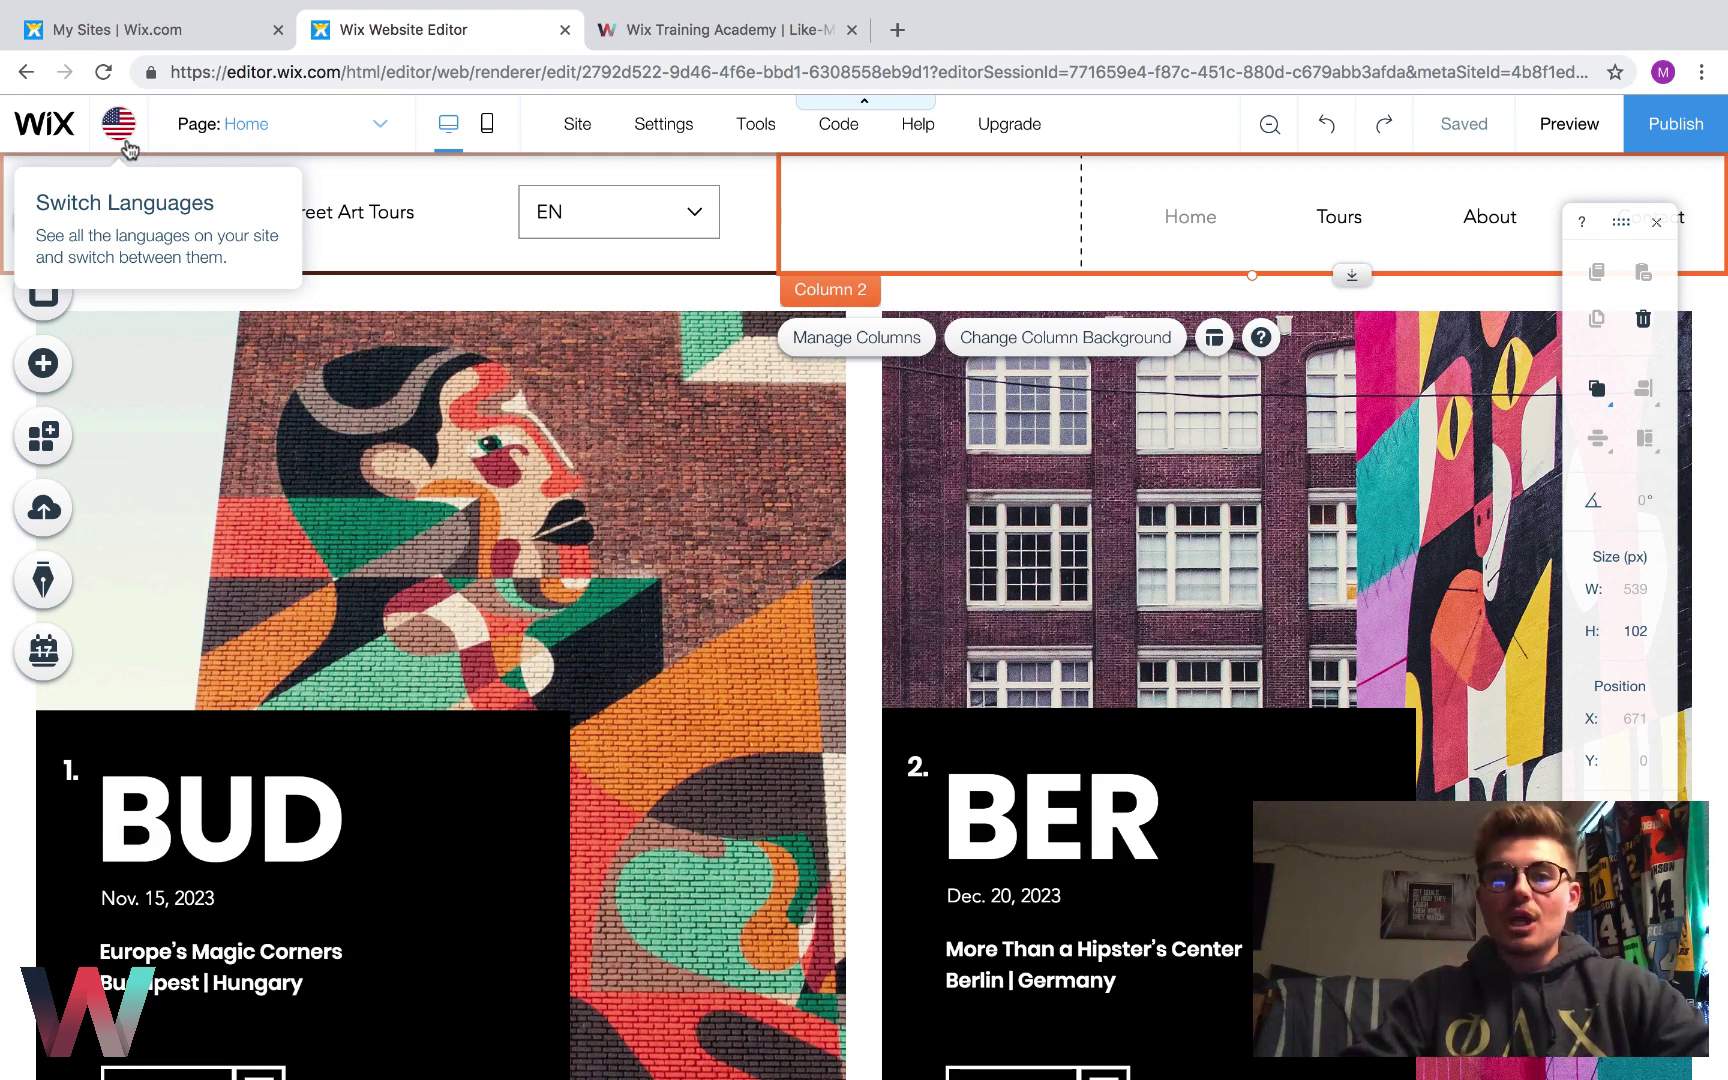
left_click(123, 143)
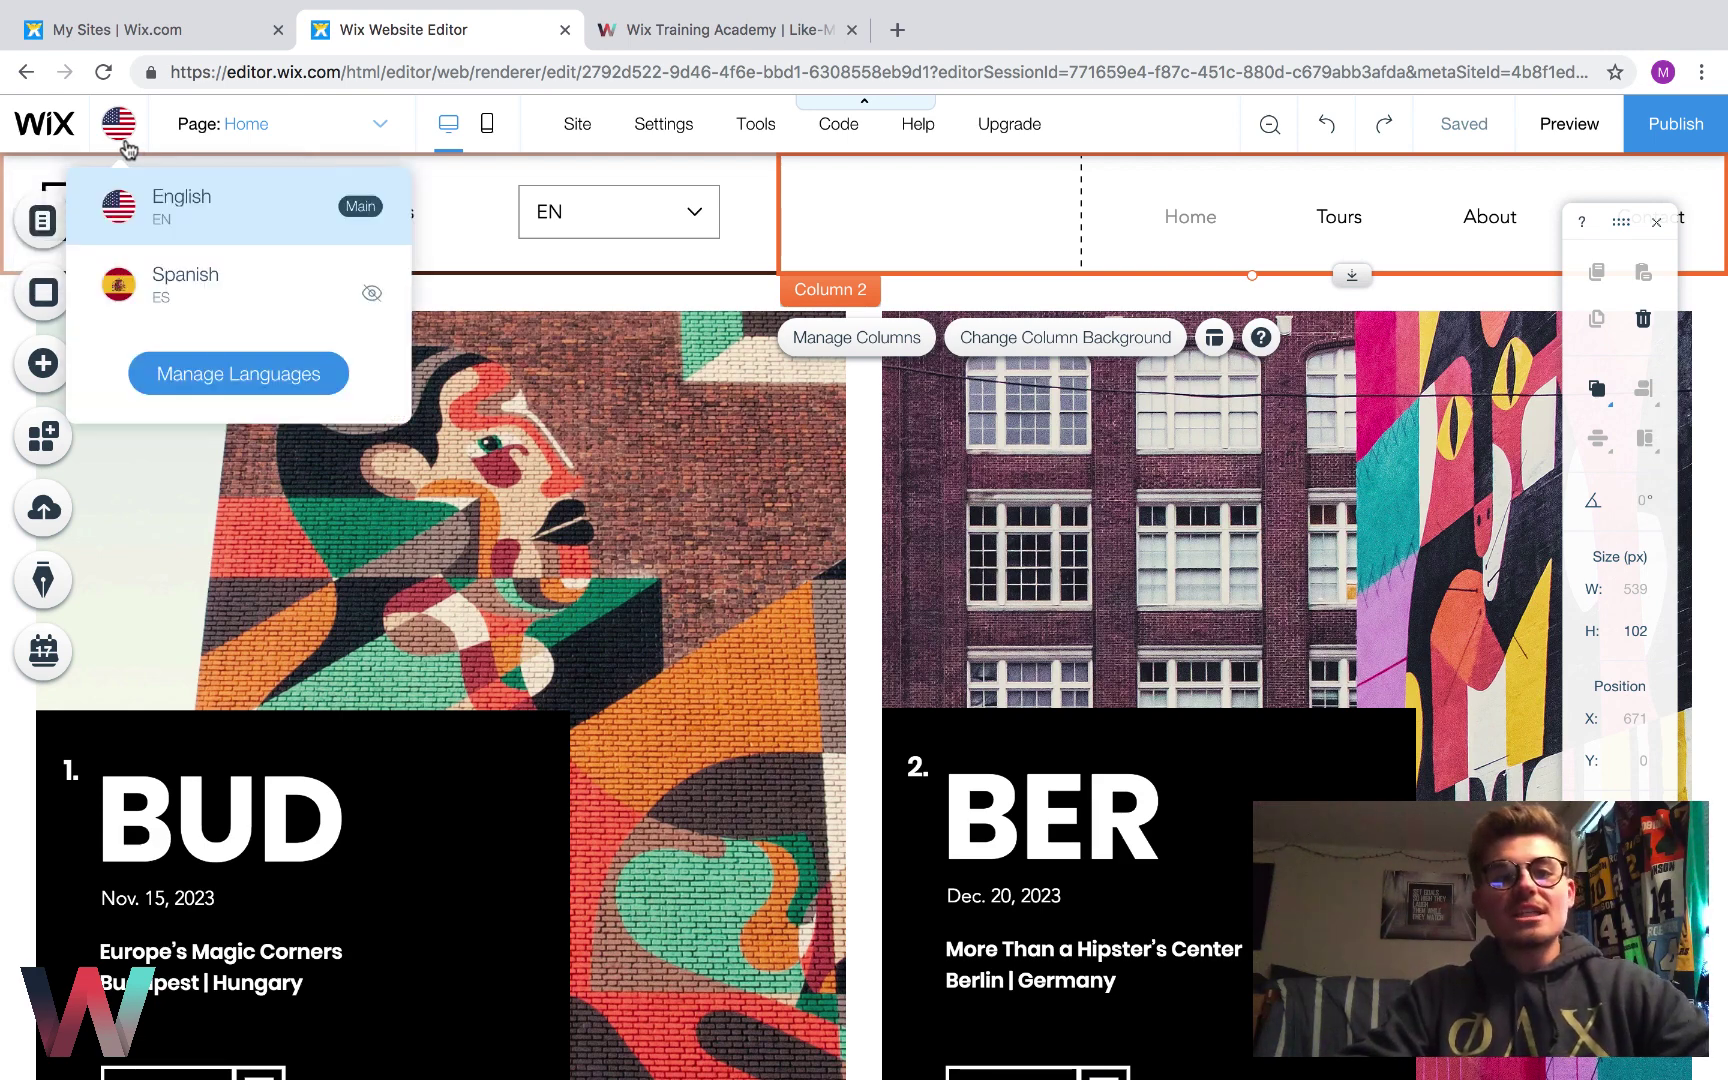
- Switch the editor to the Spanish page and select the ES language menu in the header
left_click(229, 290)
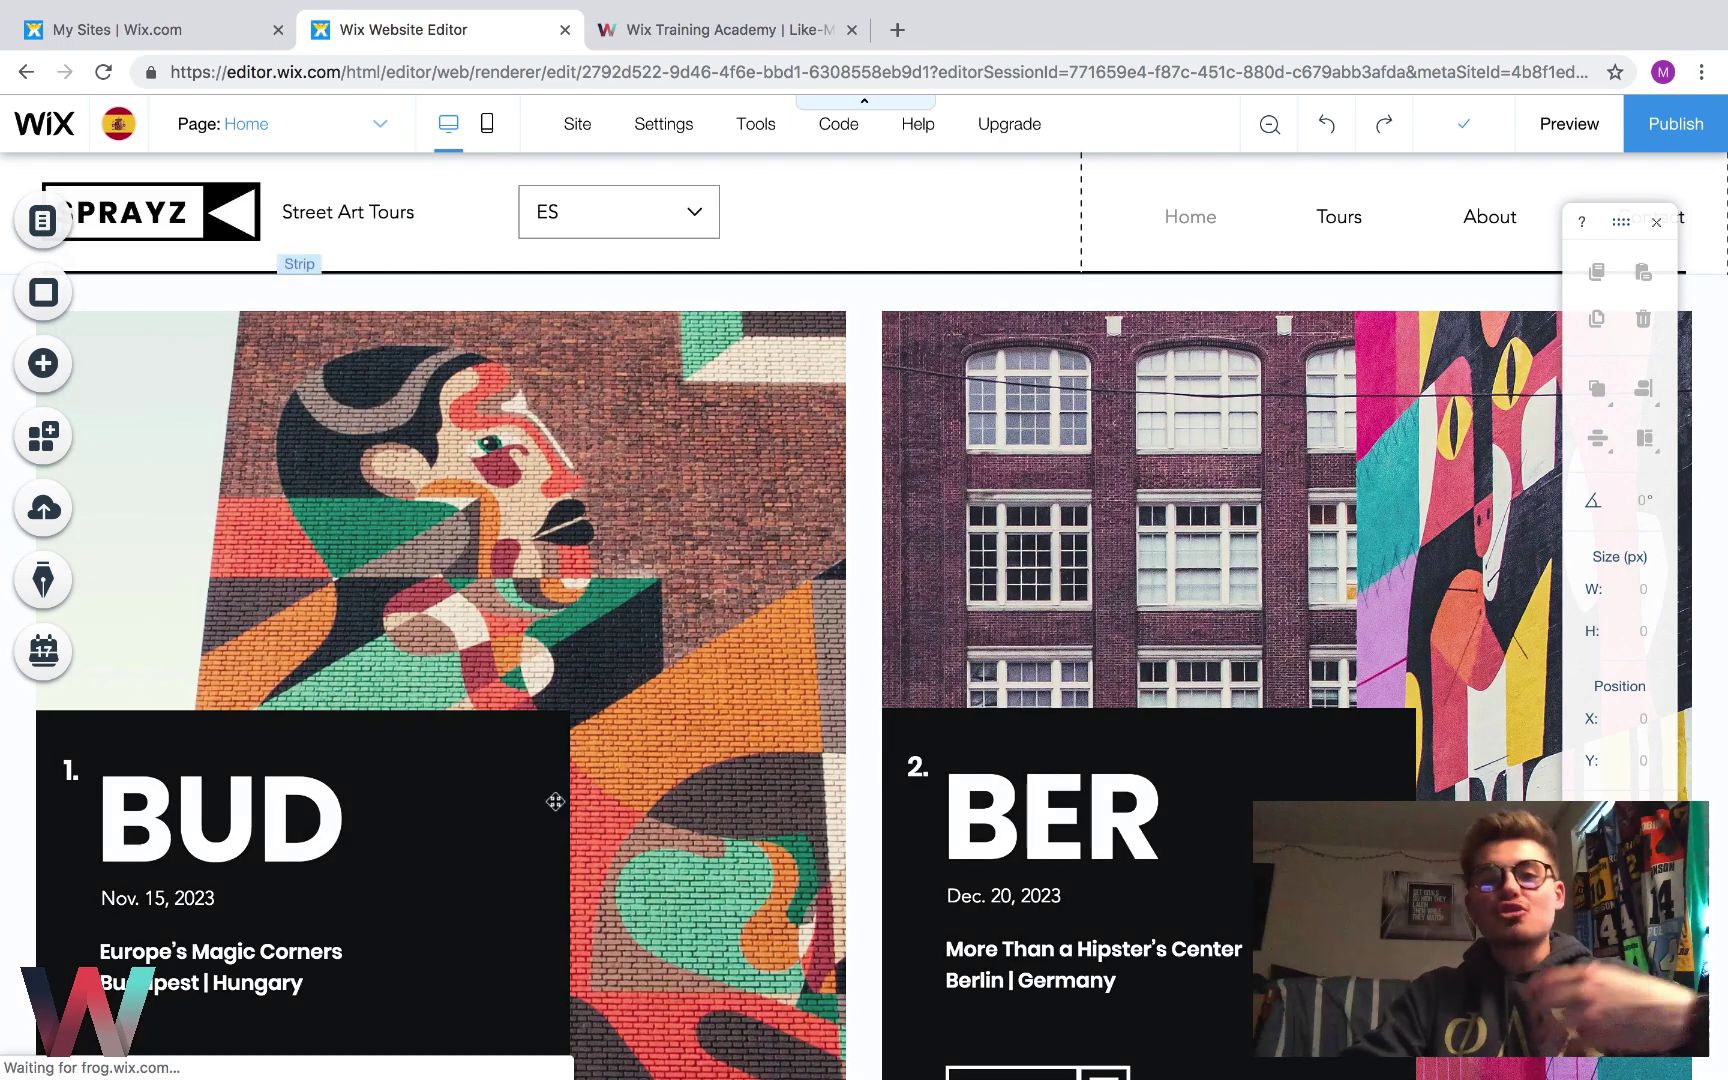
scroll(555, 801, "down", 10)
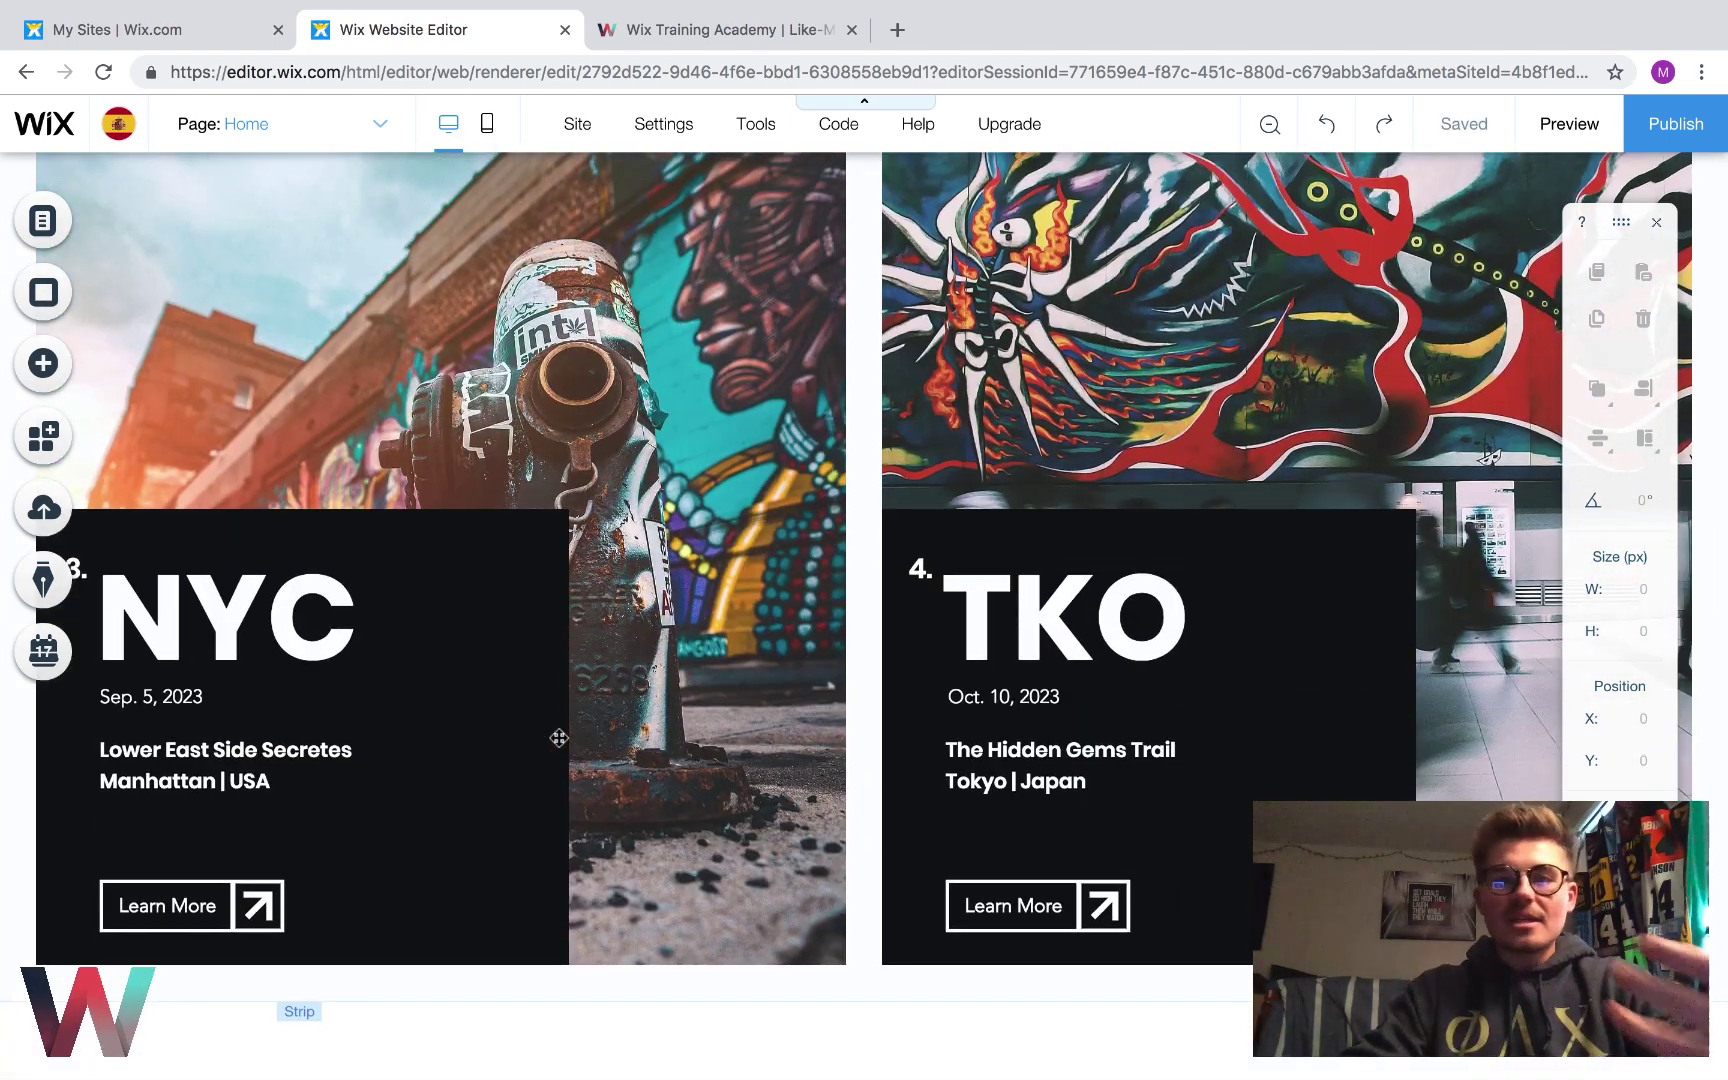
scroll(558, 737, "up", 10)
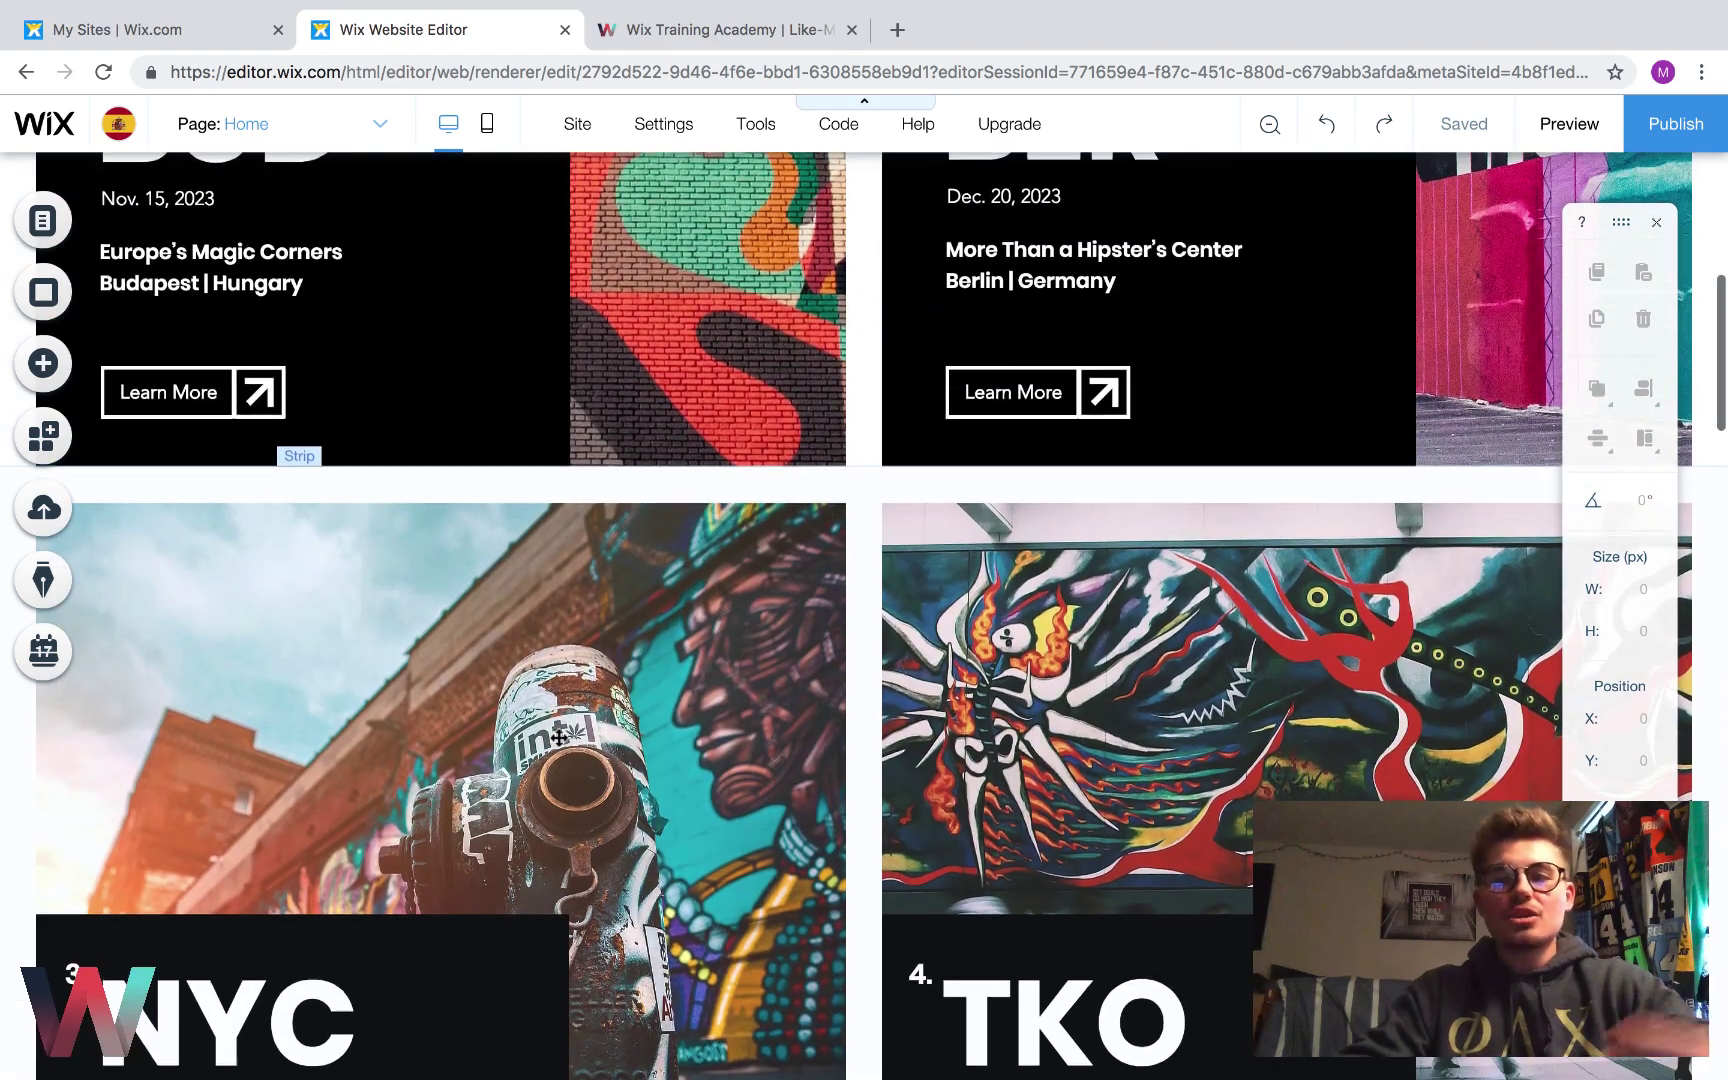
scroll(558, 737, "up", 3)
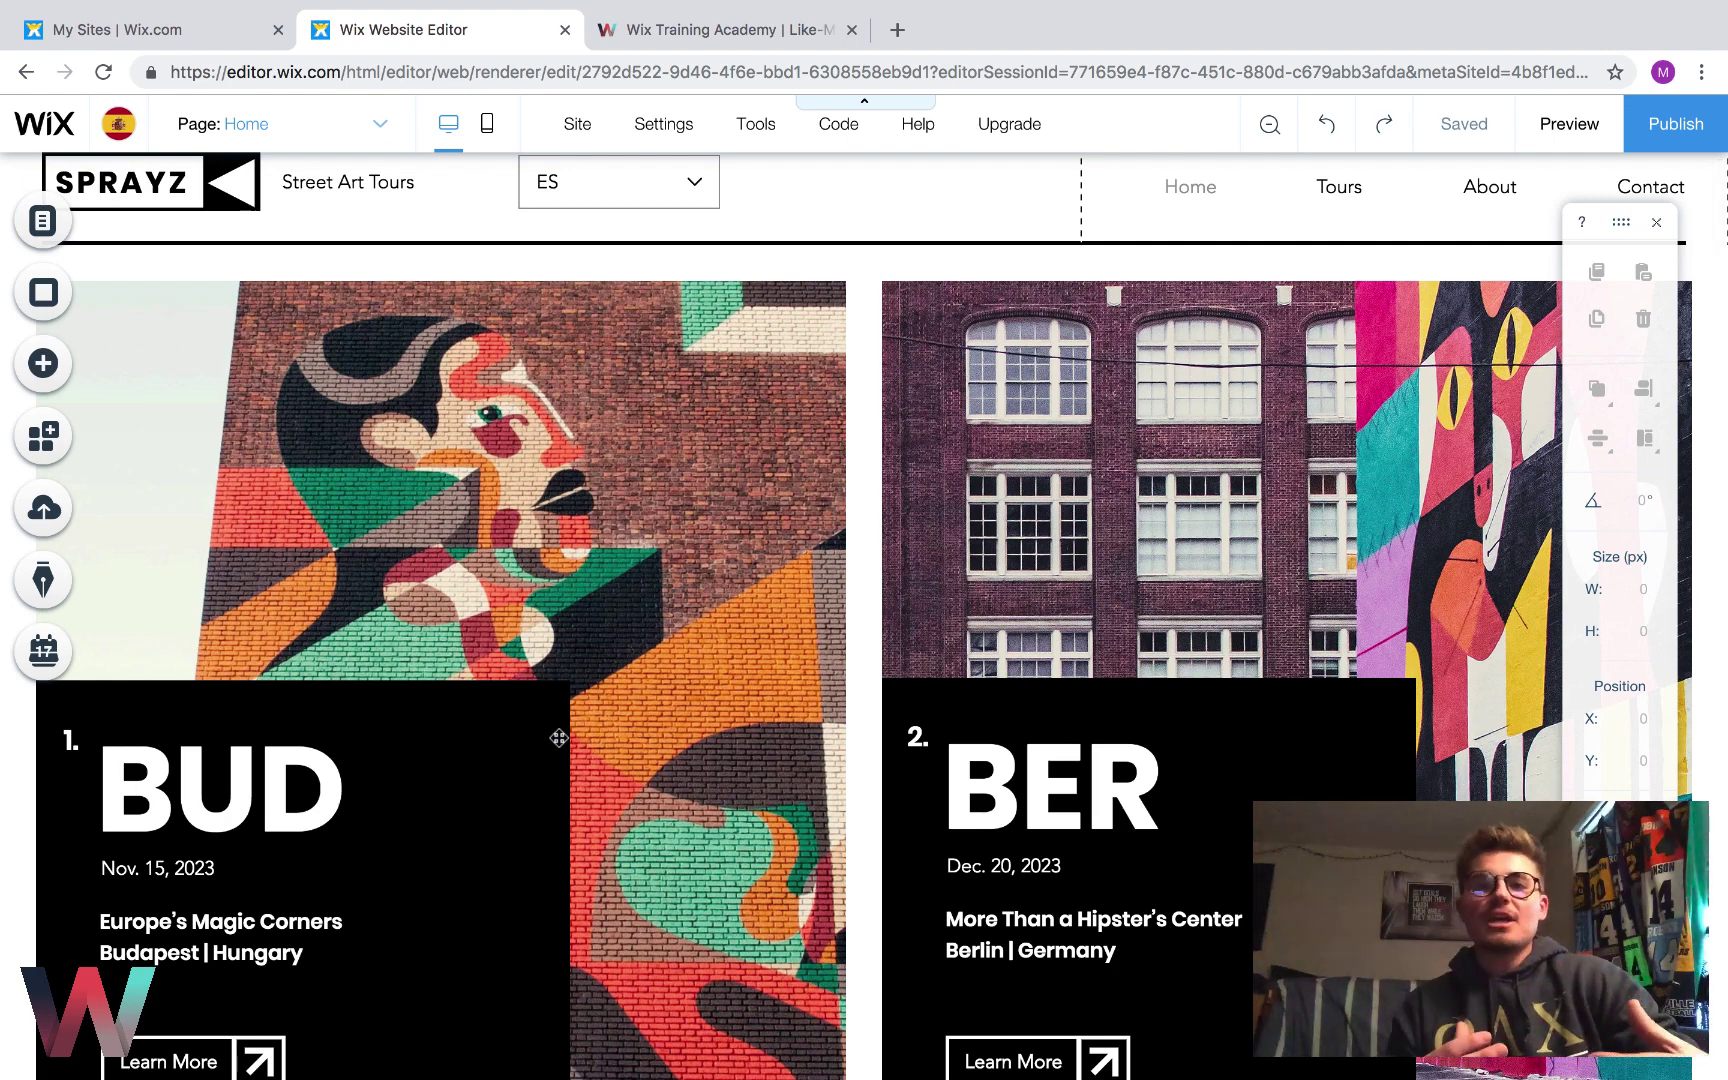
scroll(558, 737, "down", 2)
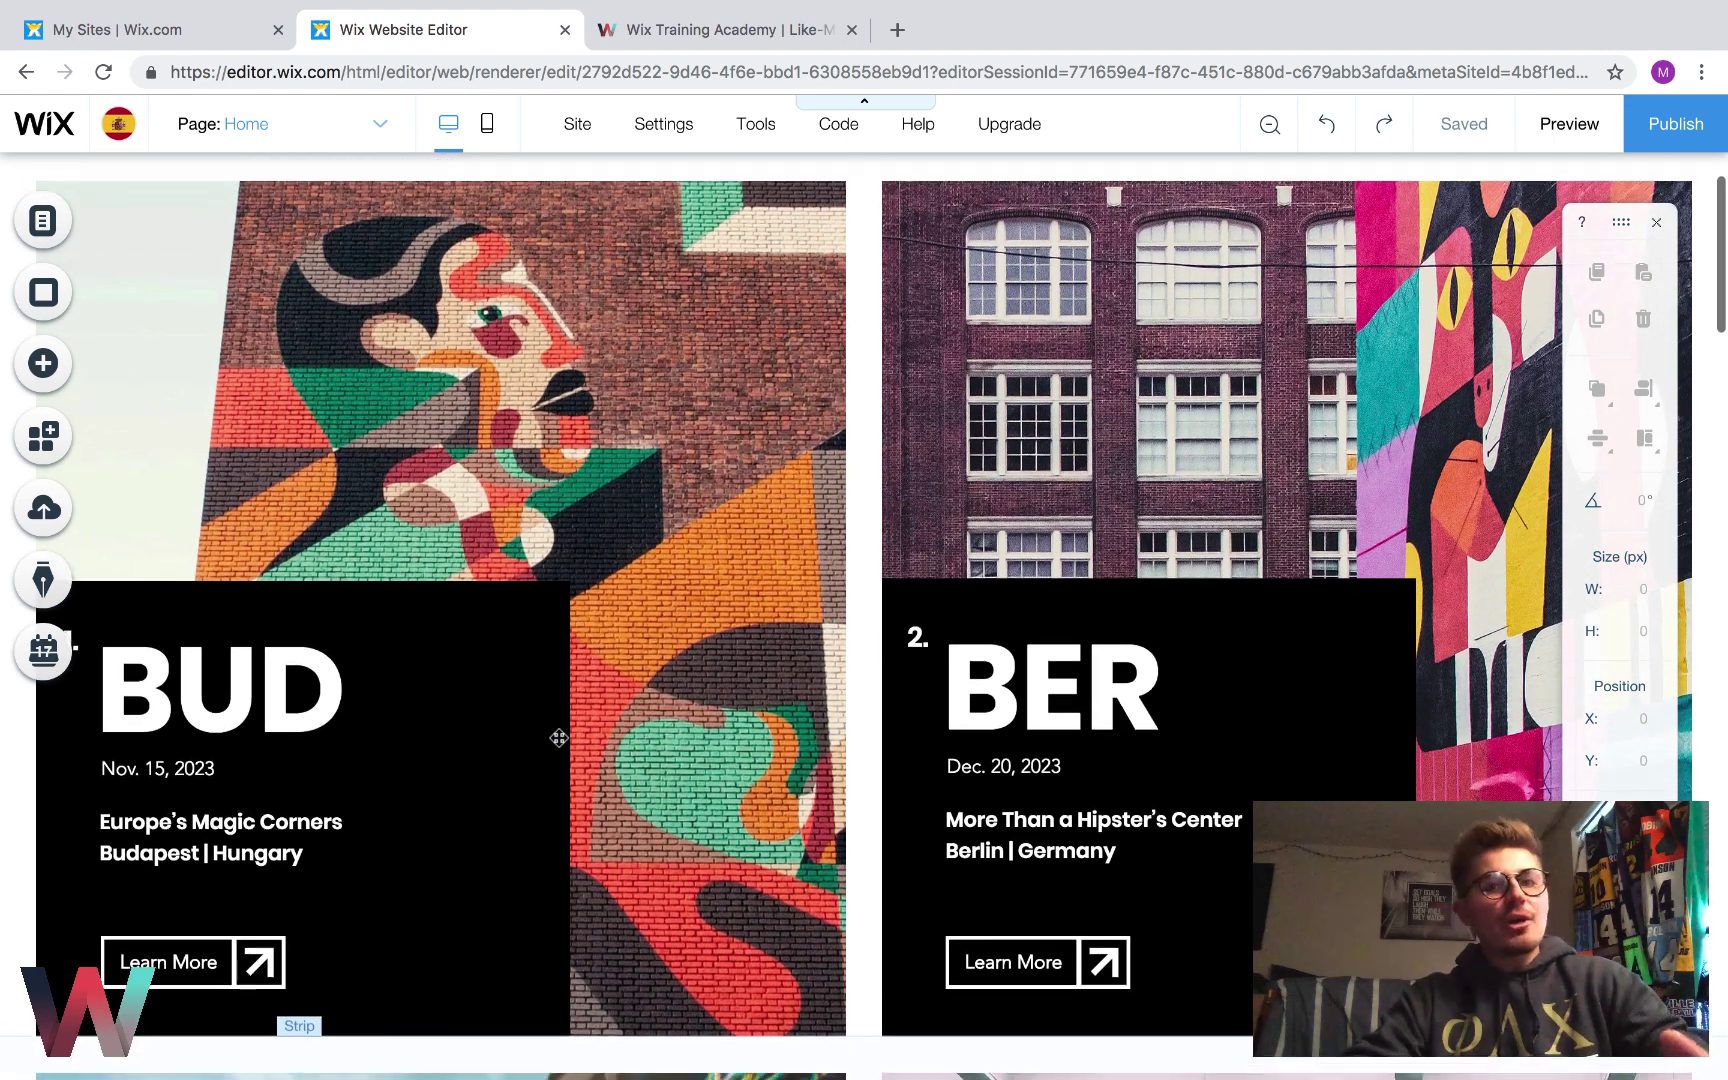
scroll(558, 737, "up", 2)
left_click(118, 124)
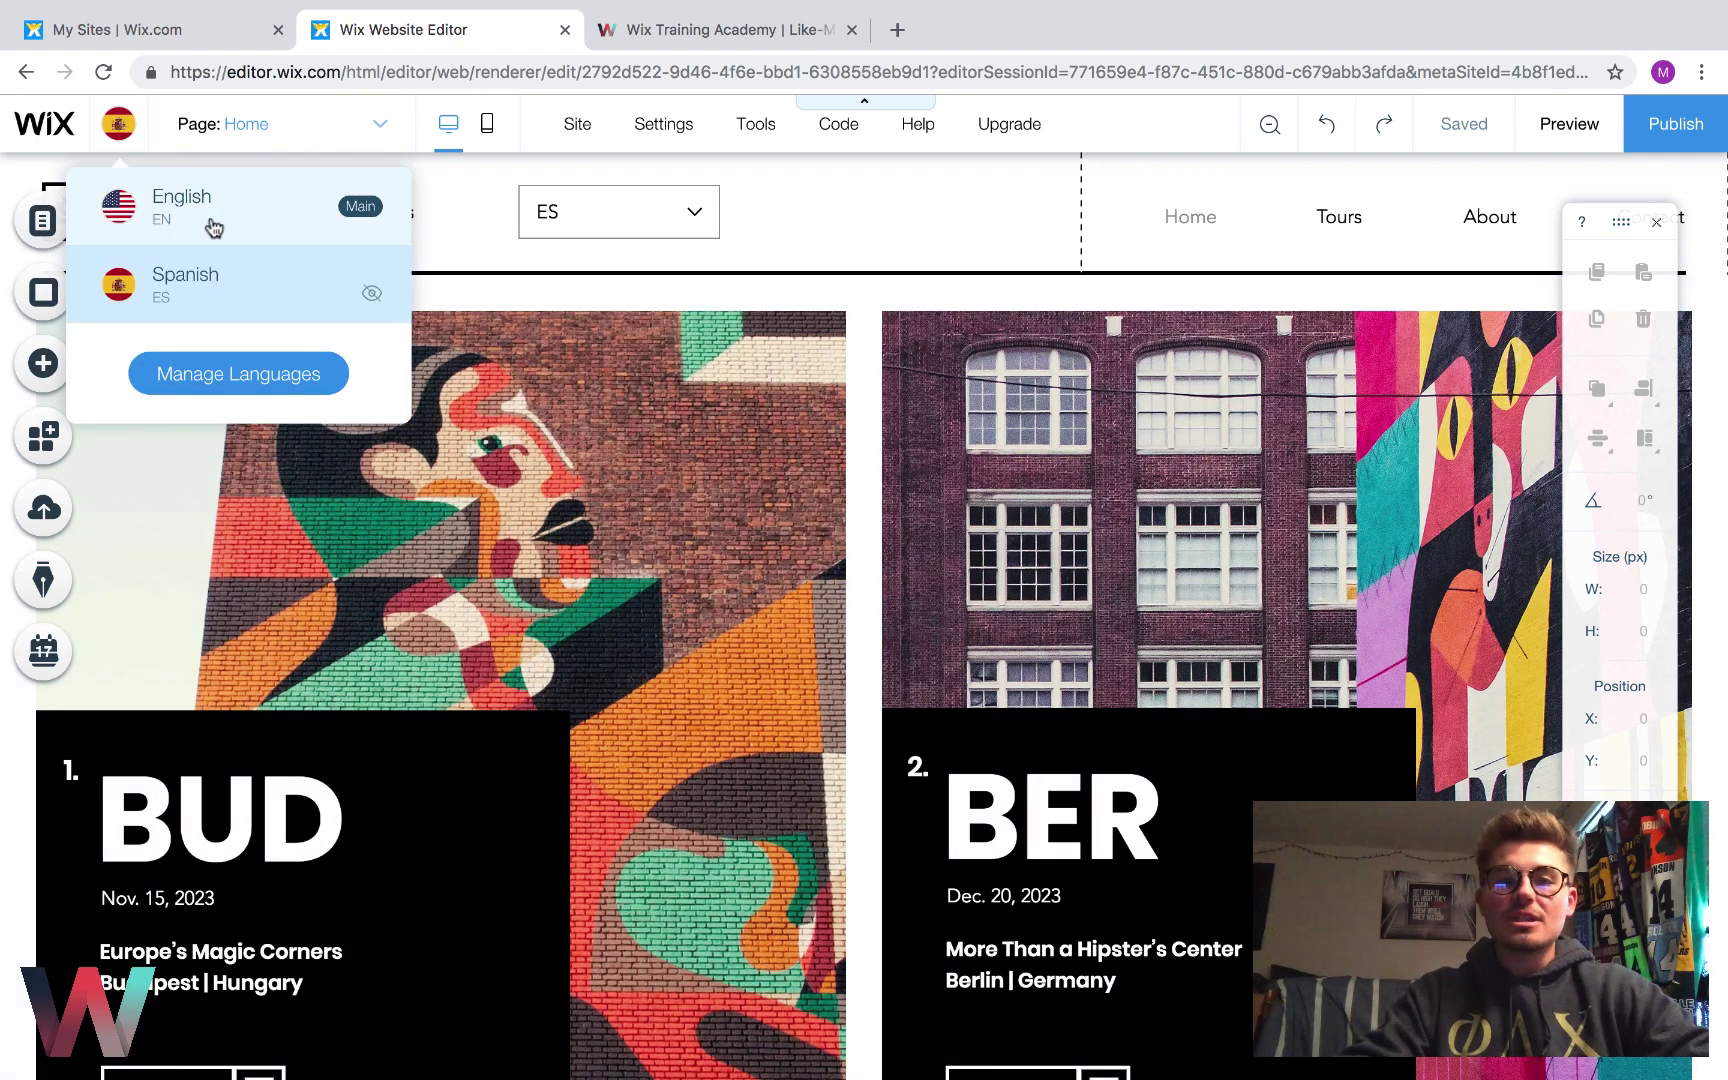
left_click(628, 213)
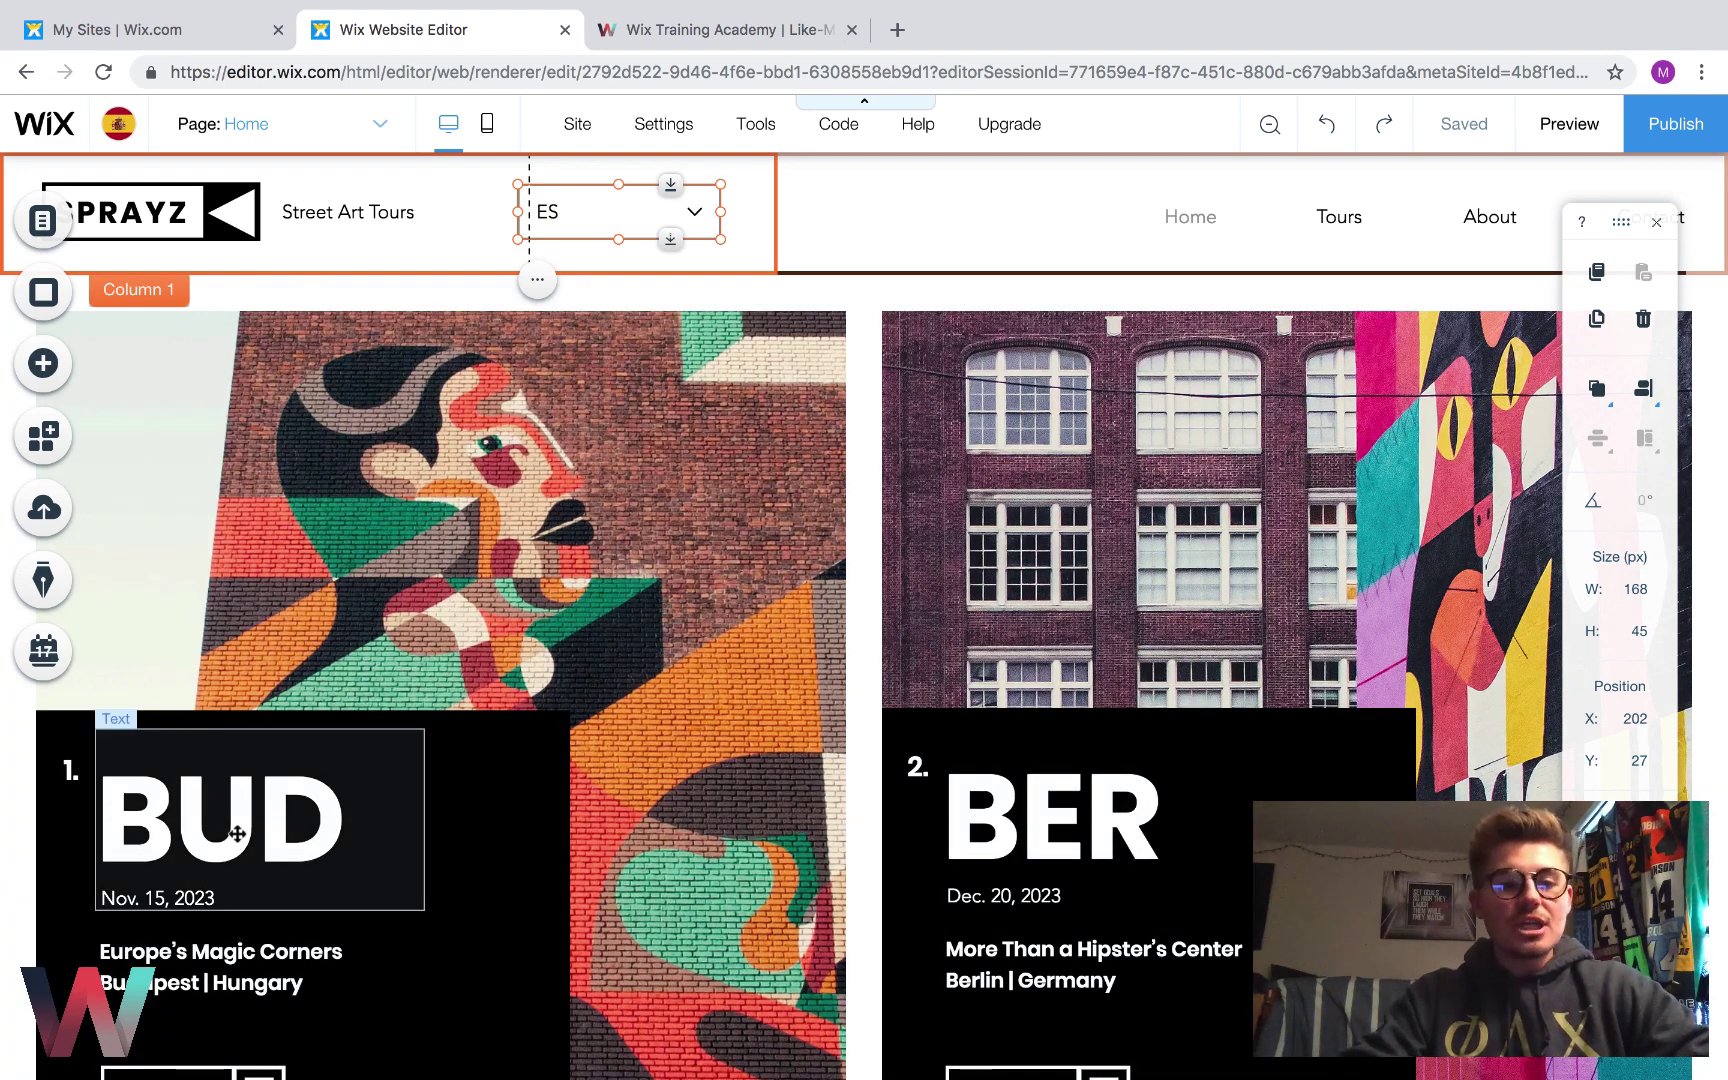
- Widen the first card's BUD text box, retype it as HOLA, and save the site
left_click(306, 819)
left_click_drag(306, 819, 503, 818)
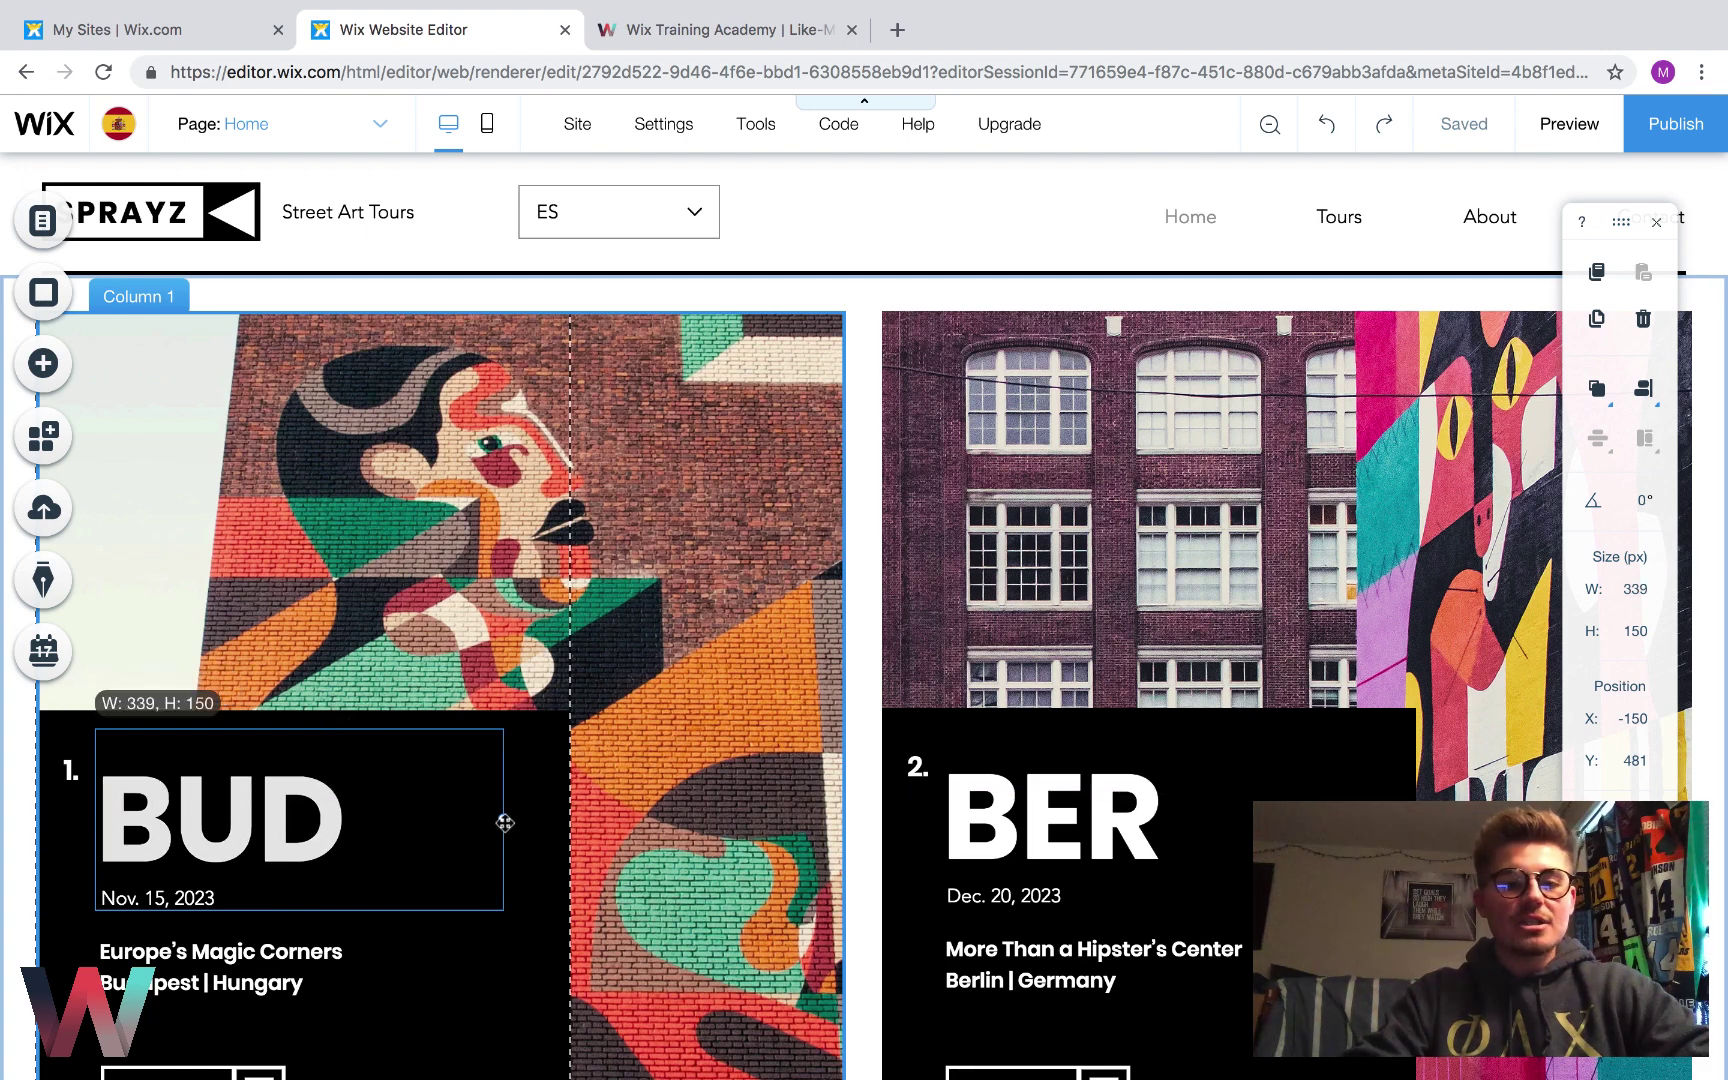
double_click(370, 820)
type("HOLA")
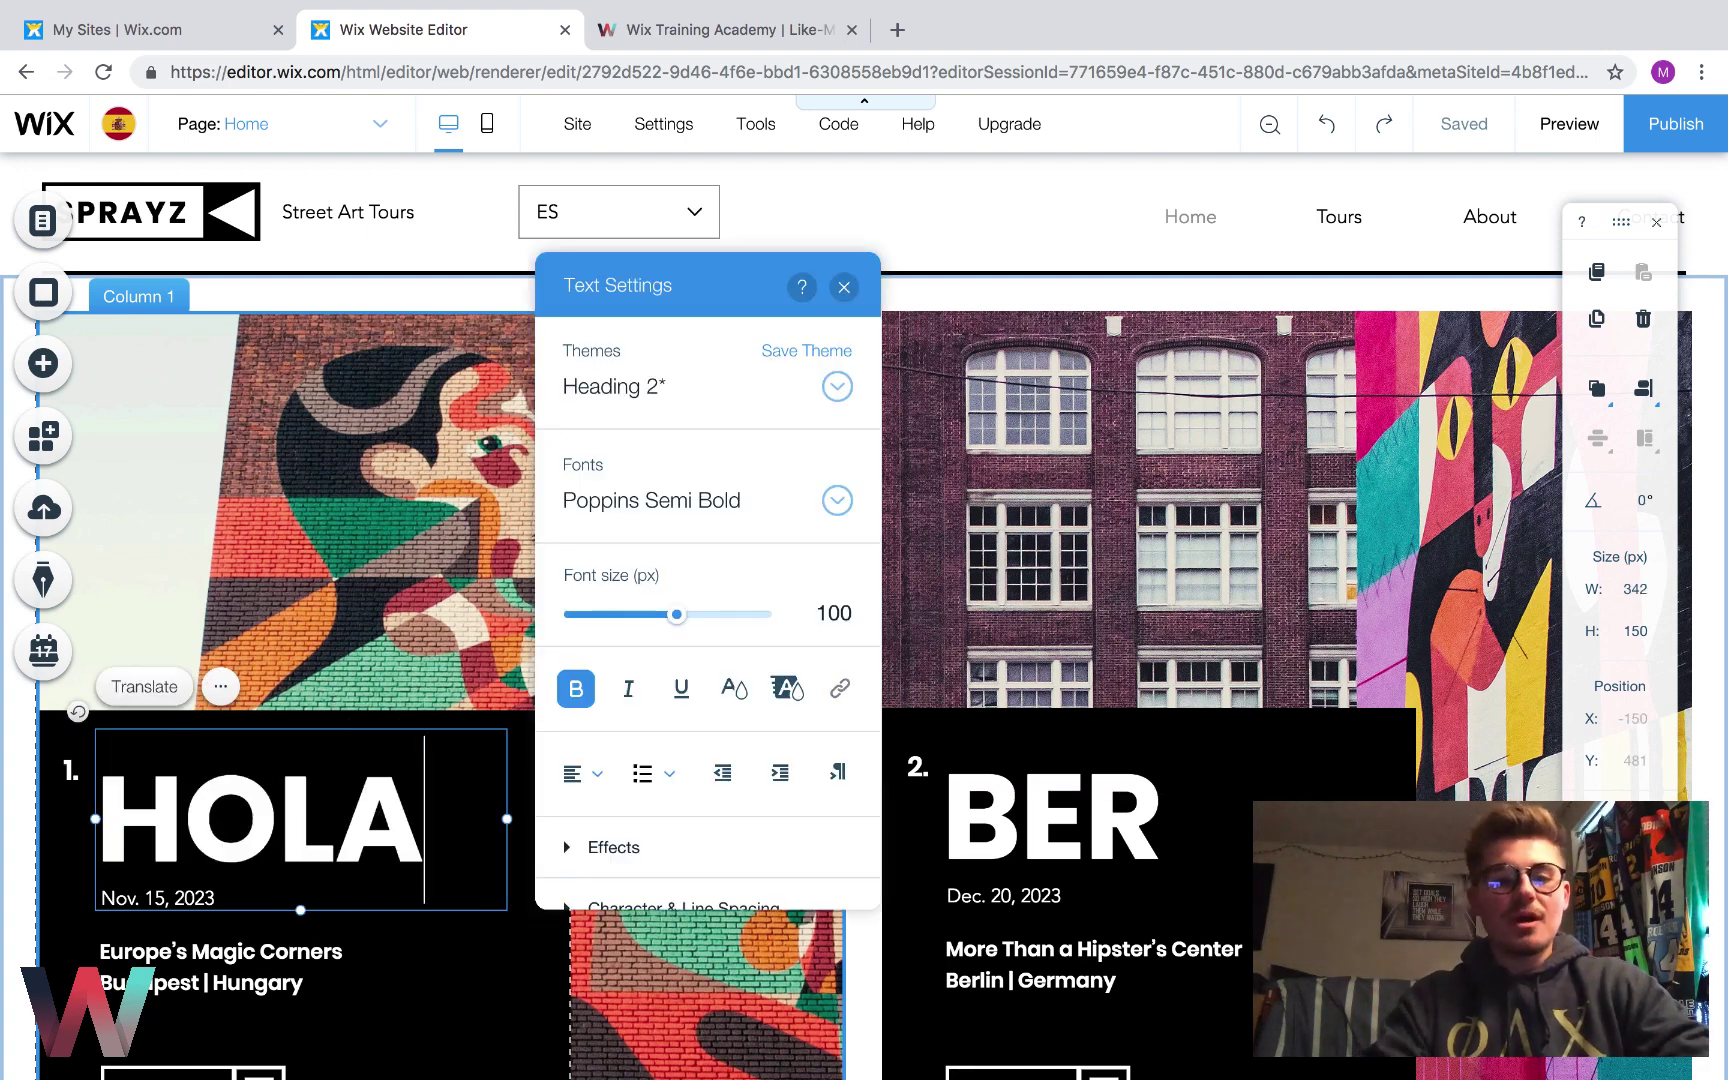
left_click(341, 669)
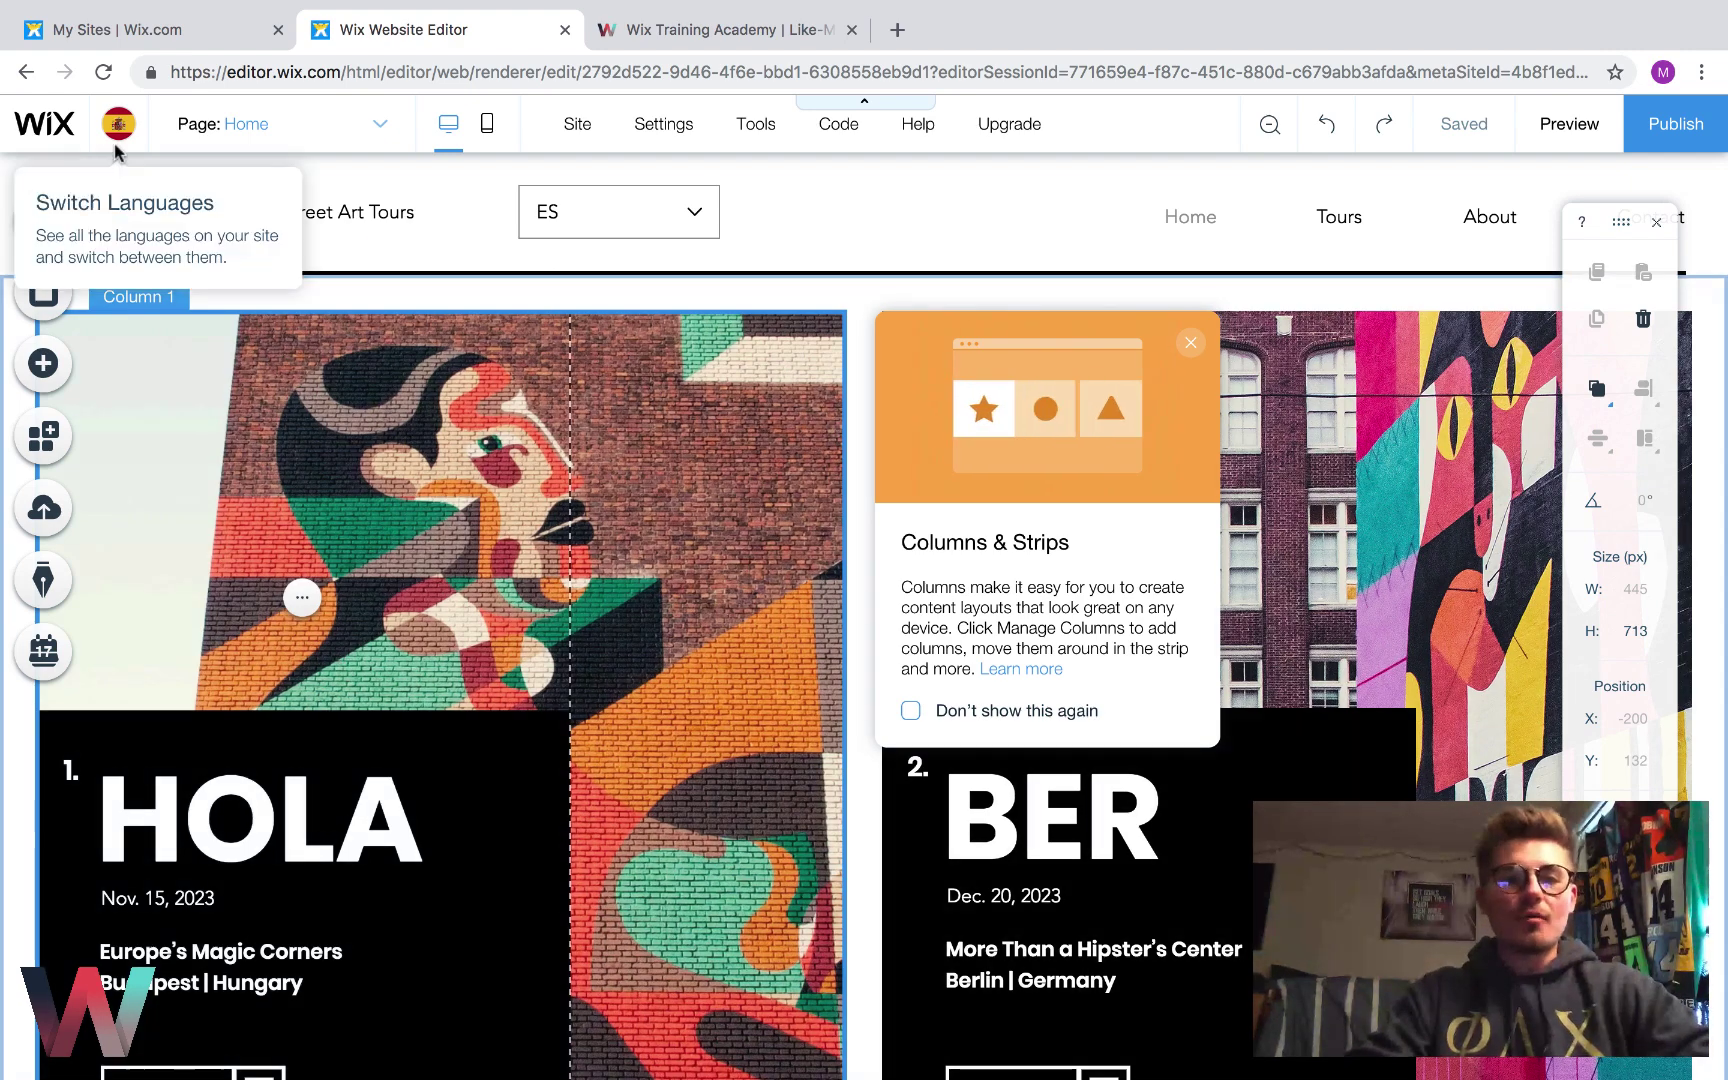
left_click(1466, 128)
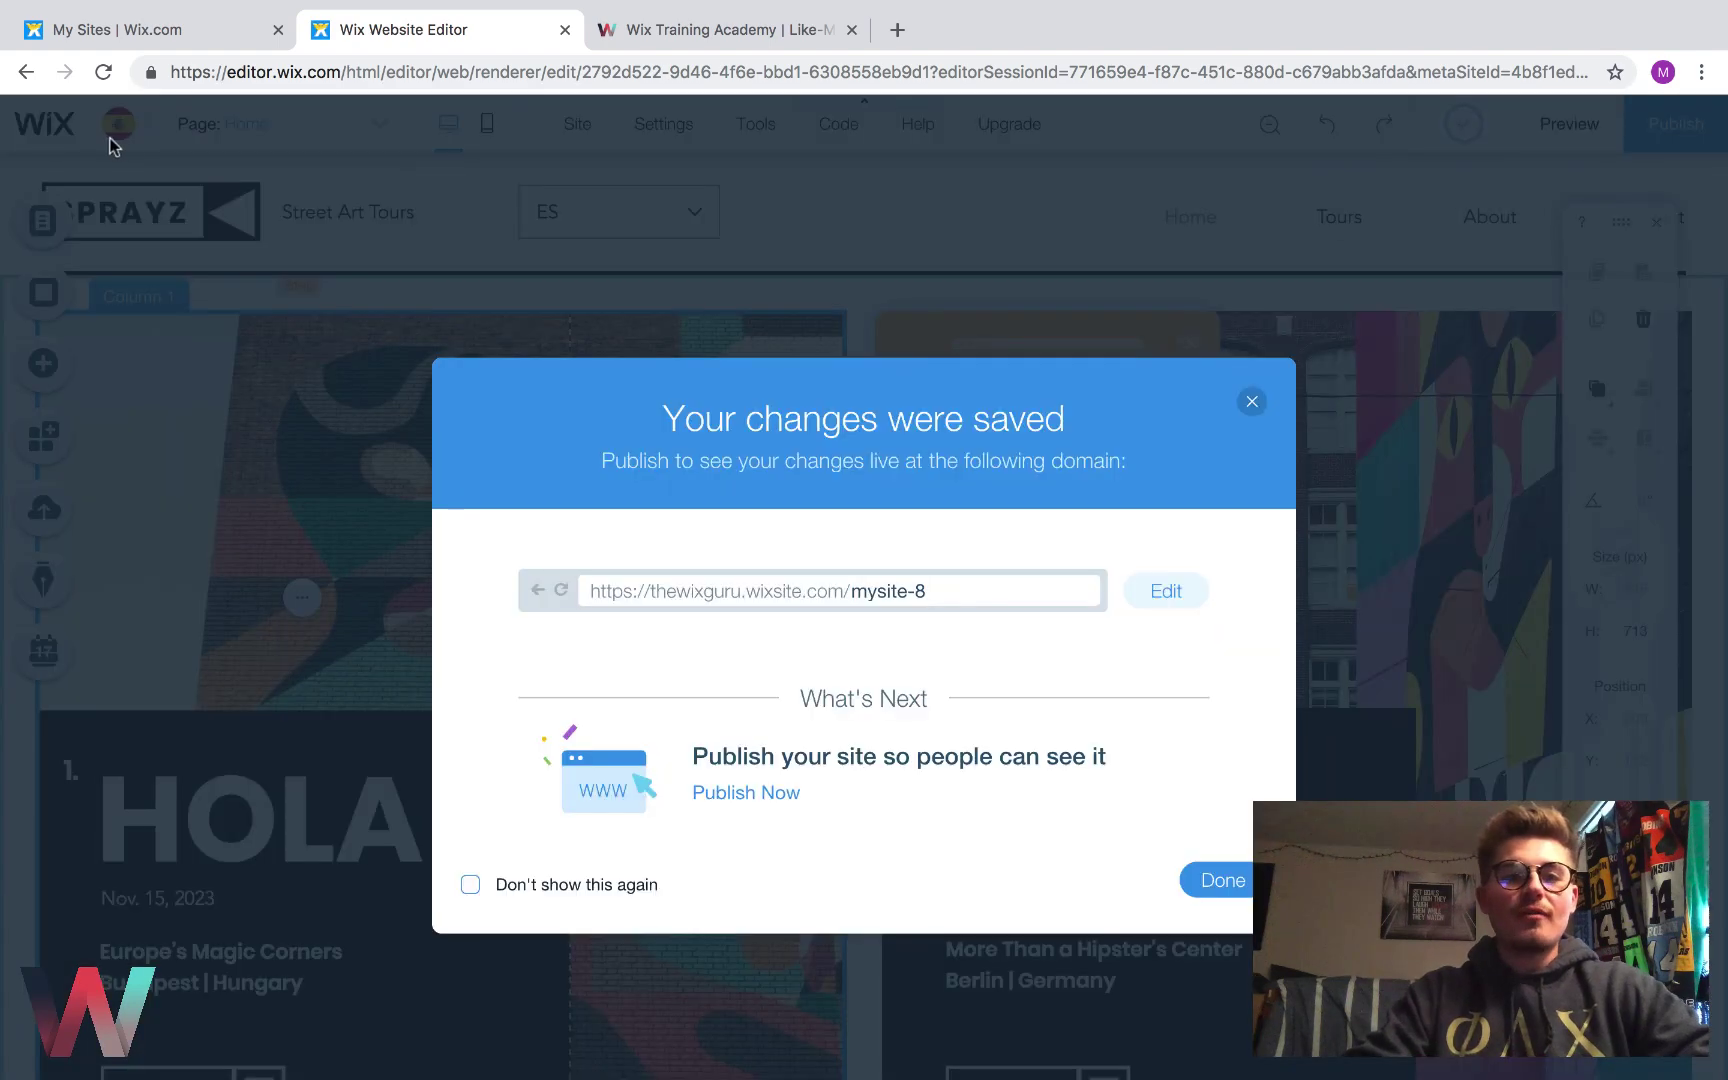
- Close the save confirmation, return to the English version, and check the headline still reads BUD
left_click(1246, 880)
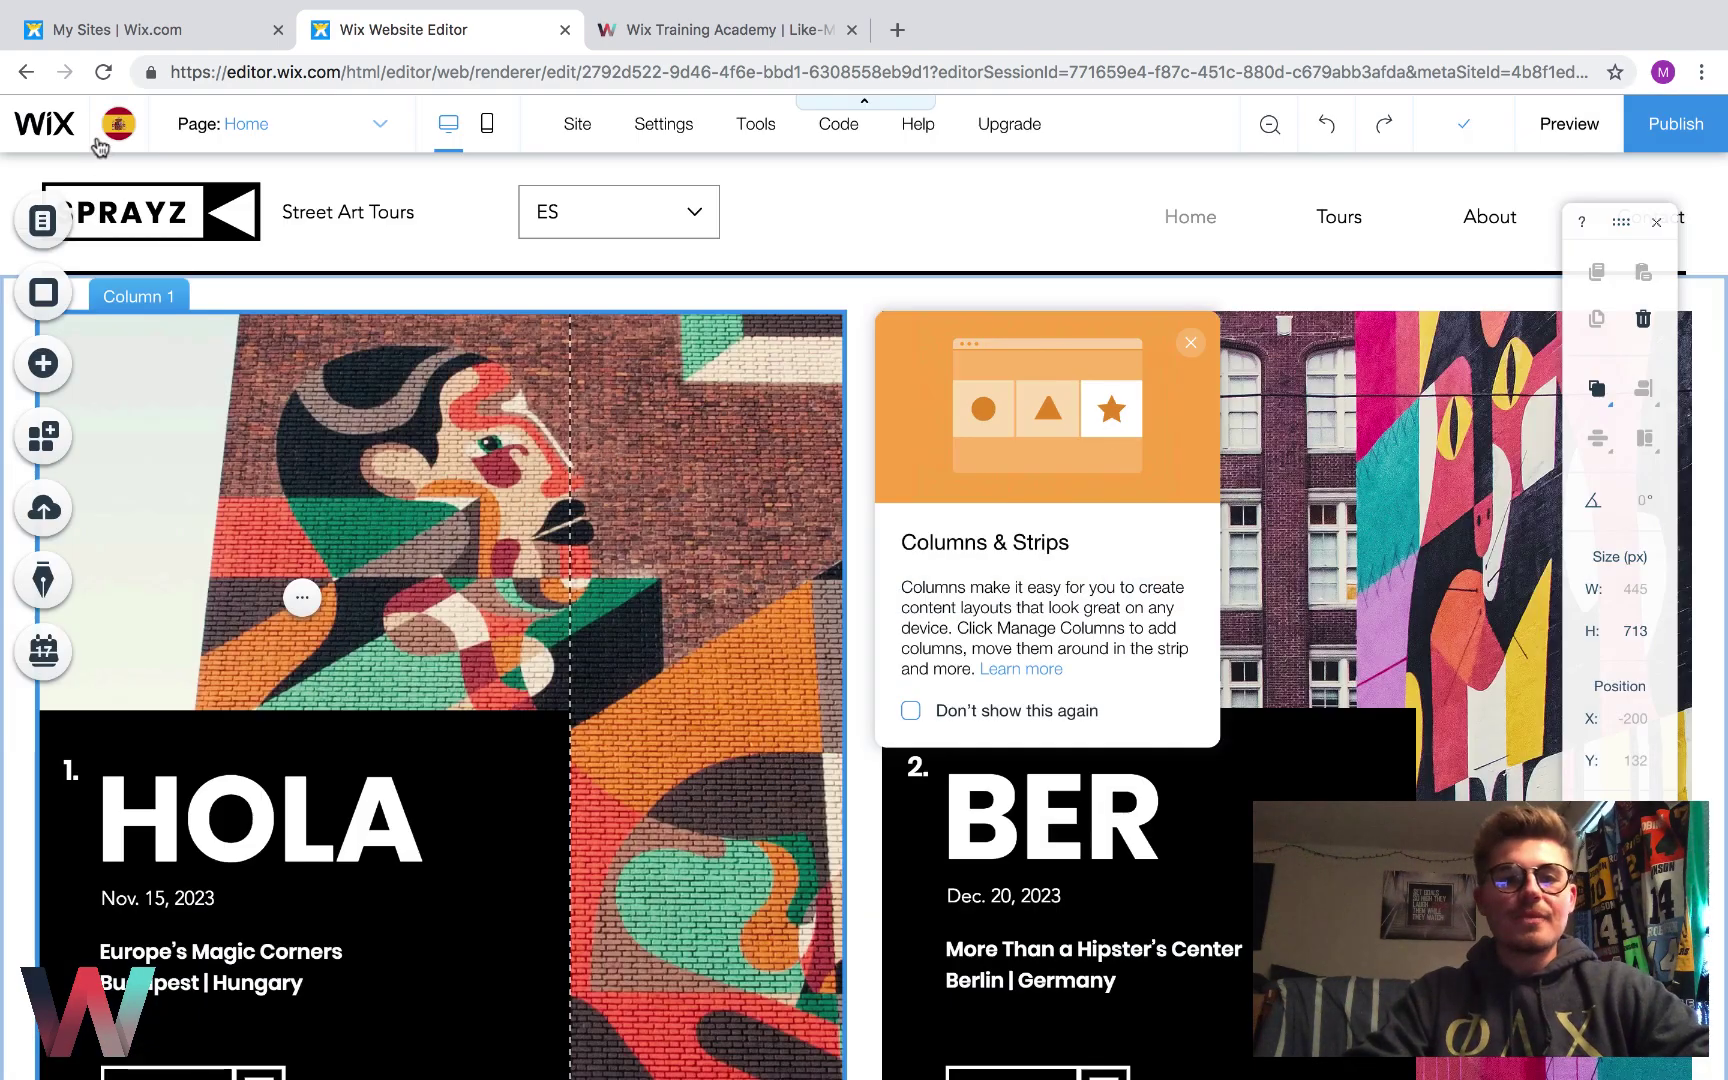
left_click(118, 124)
left_click(179, 218)
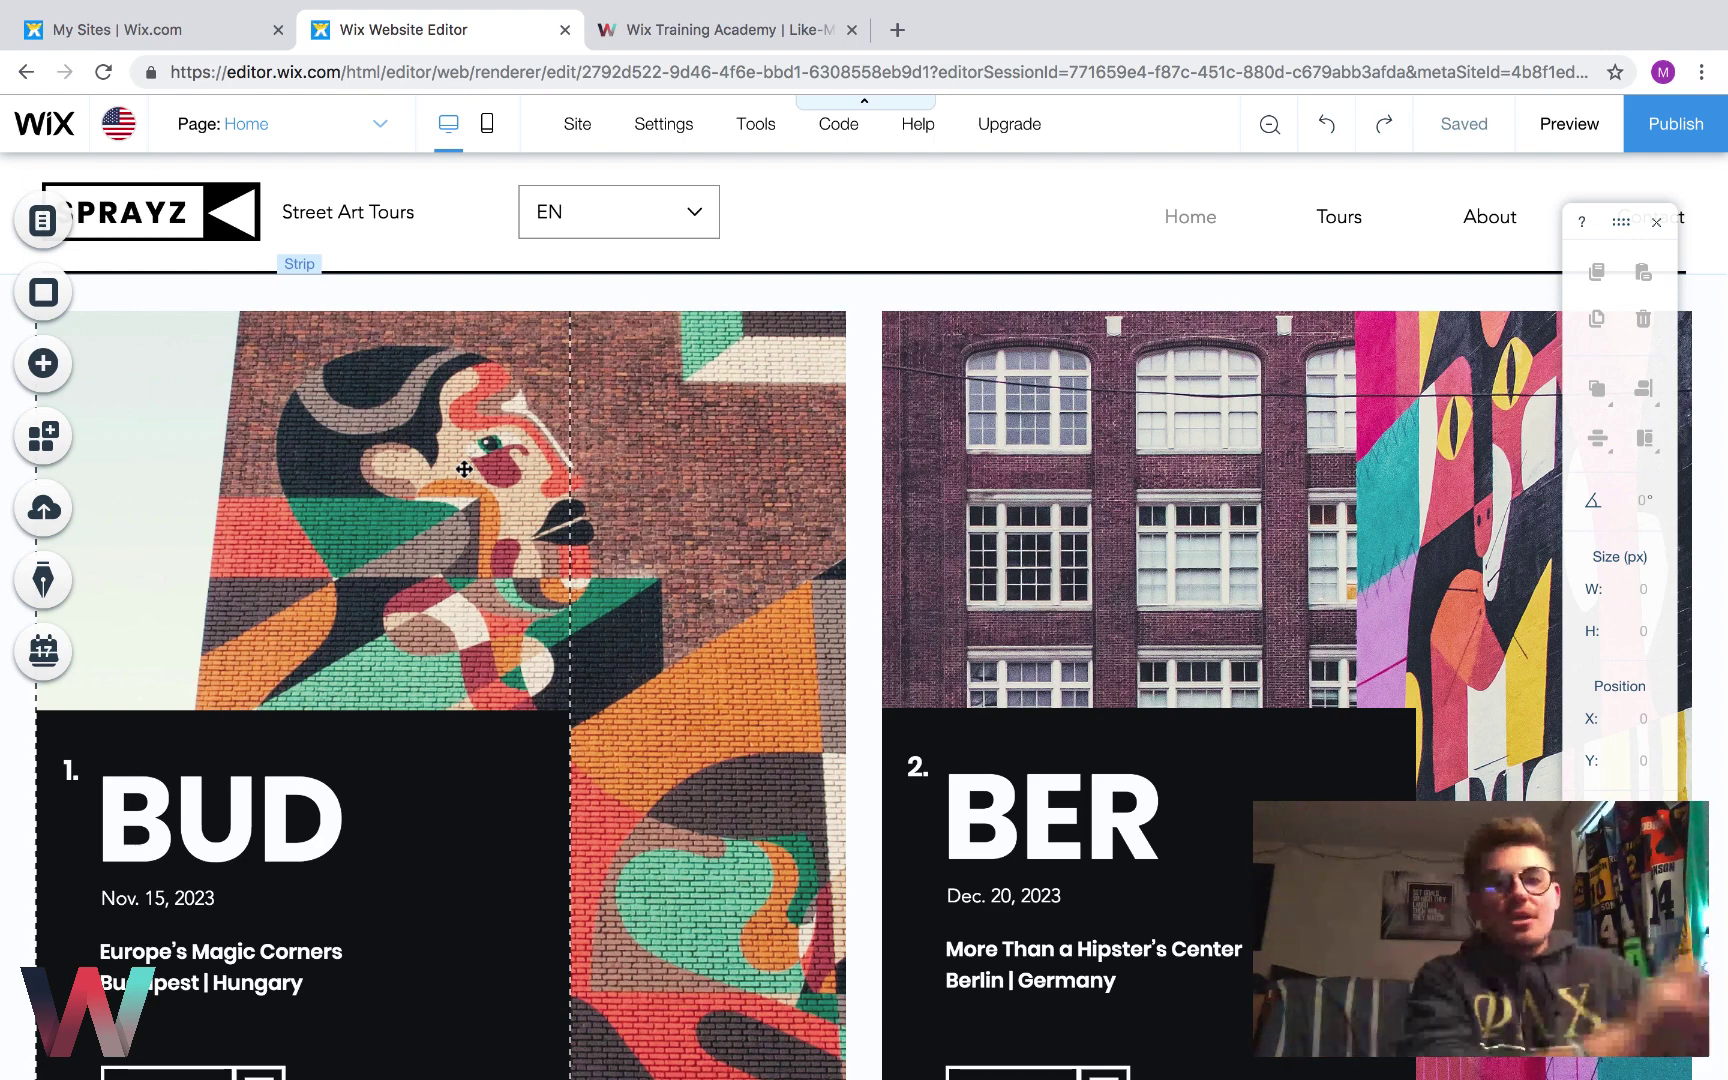
scroll(458, 470, "down", 1)
scroll(463, 467, "up", 1)
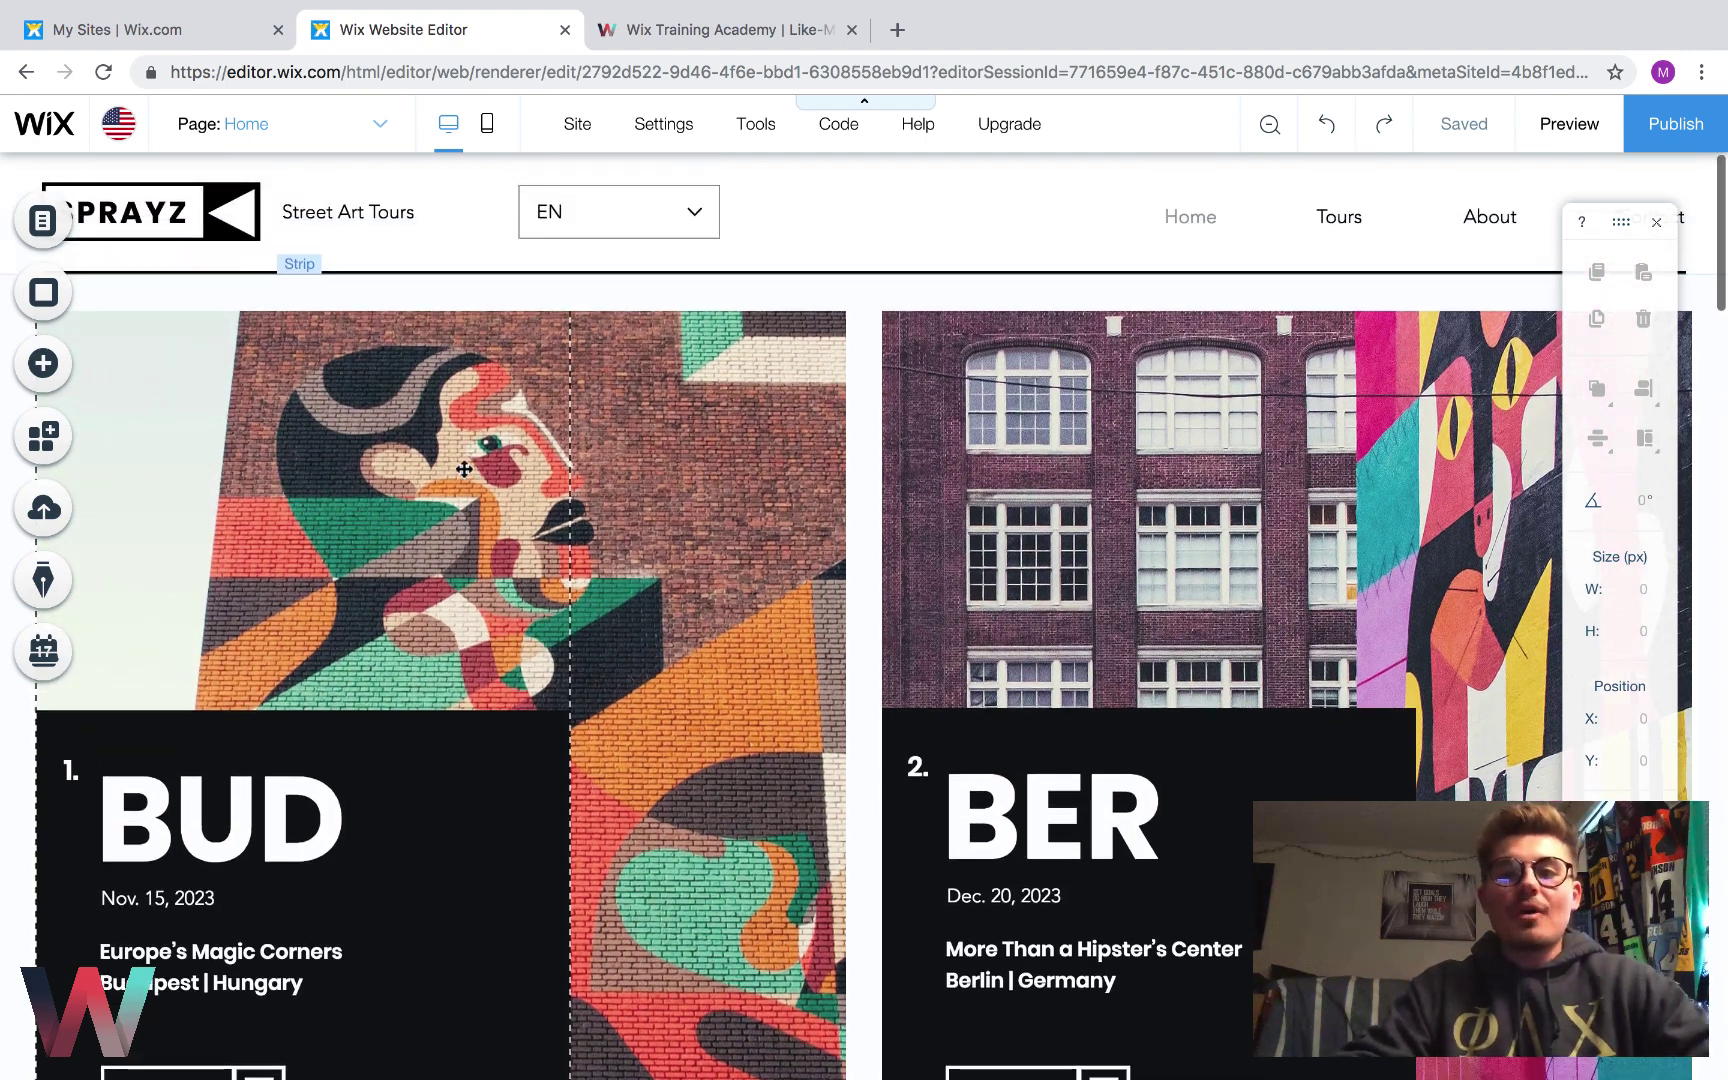
- Preview the Spanish (ES) site version, confirm the first tour card reads HOLA, then return to editing
left_click(1569, 124)
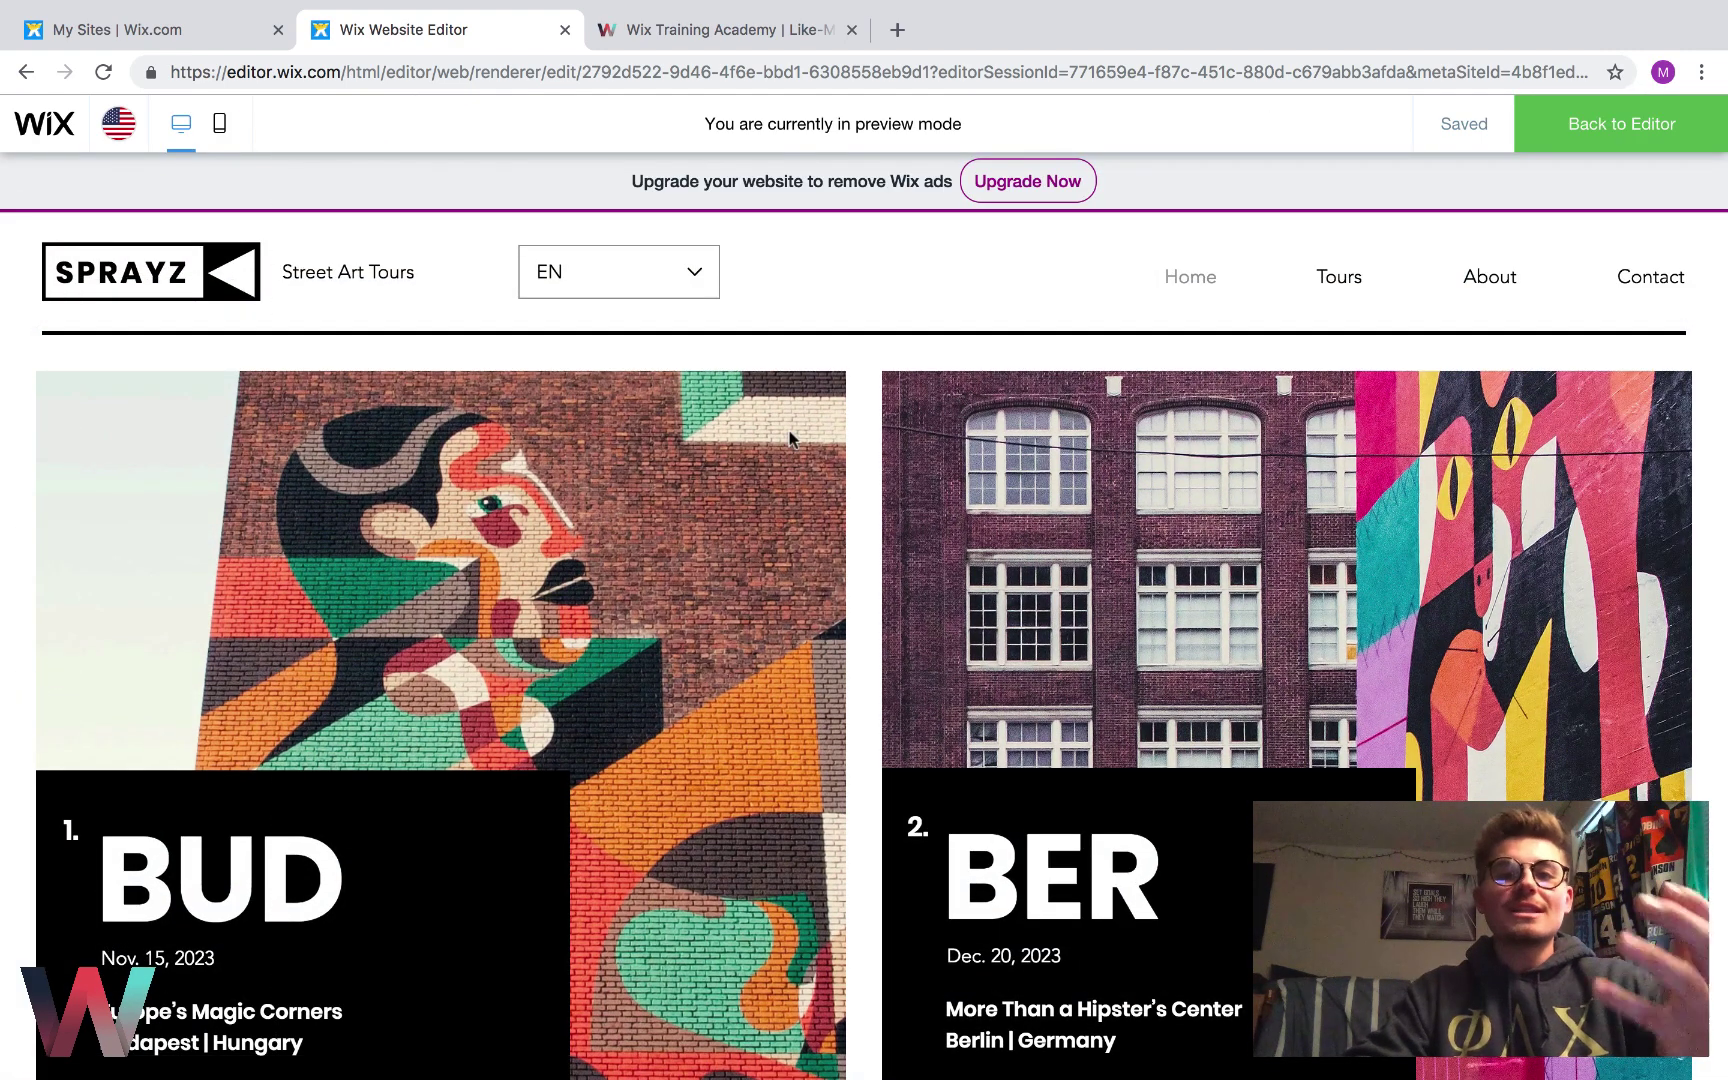
left_click(697, 285)
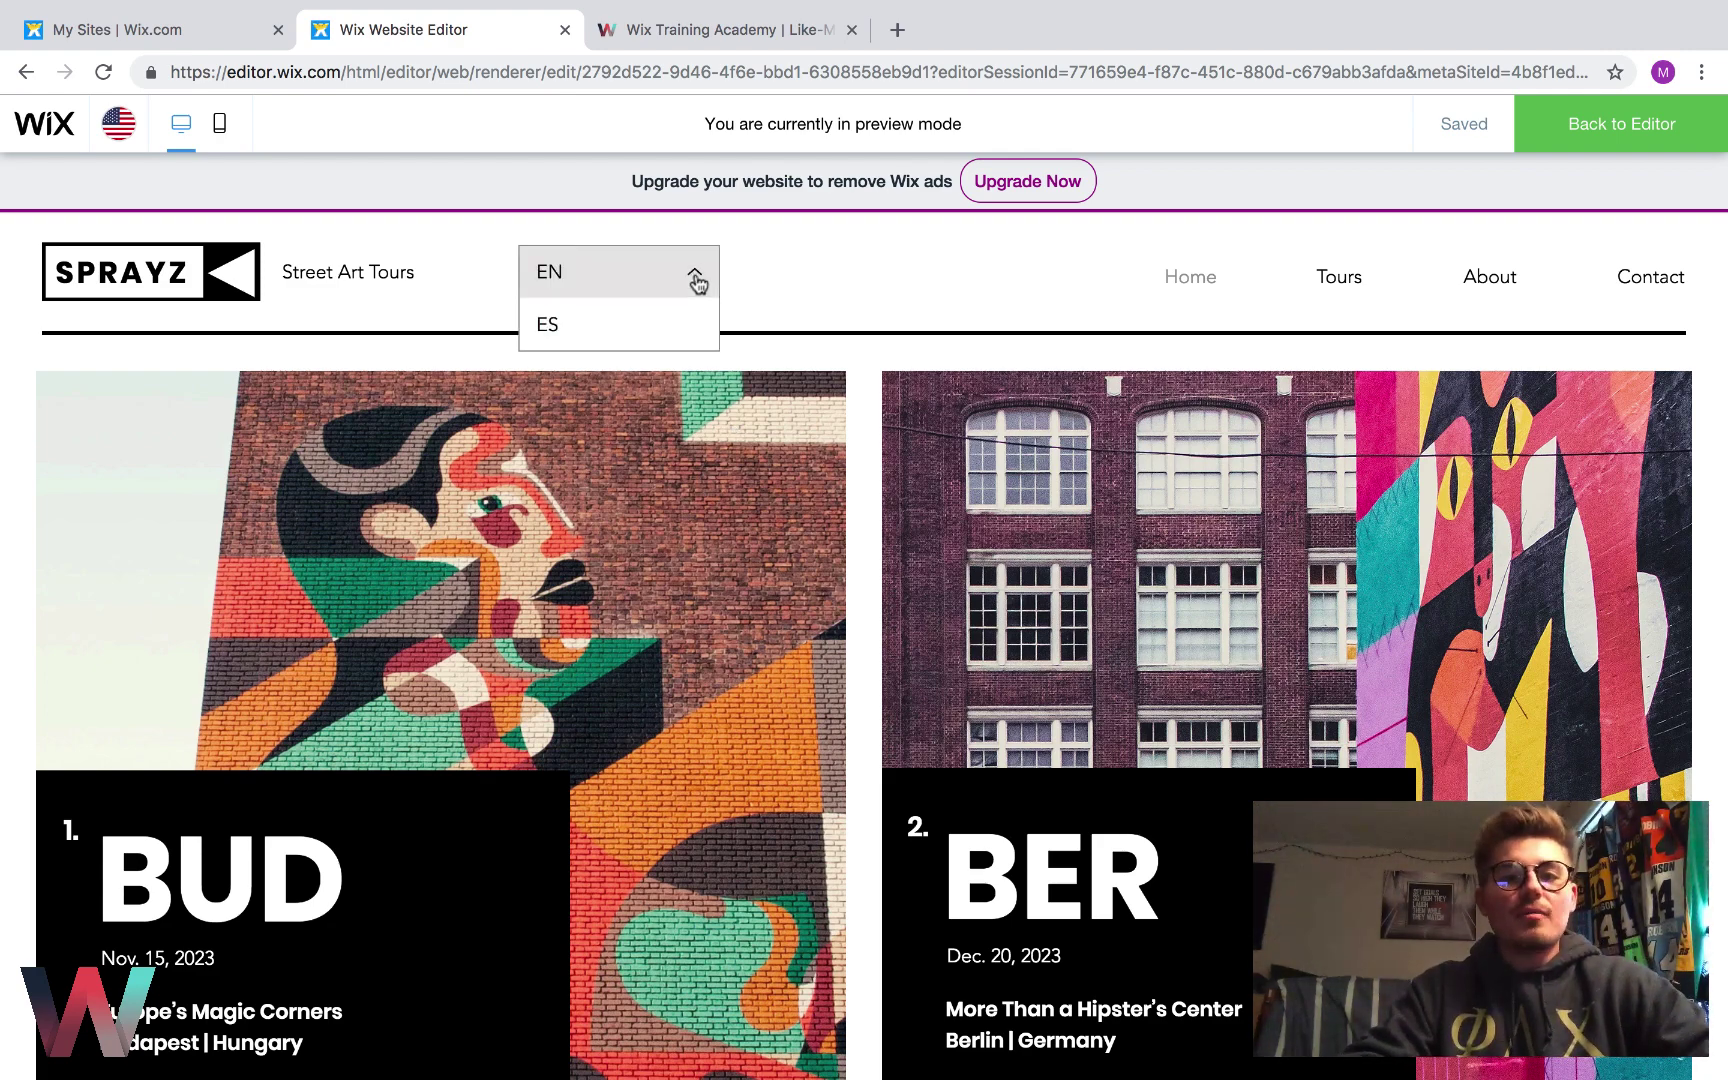
left_click(585, 332)
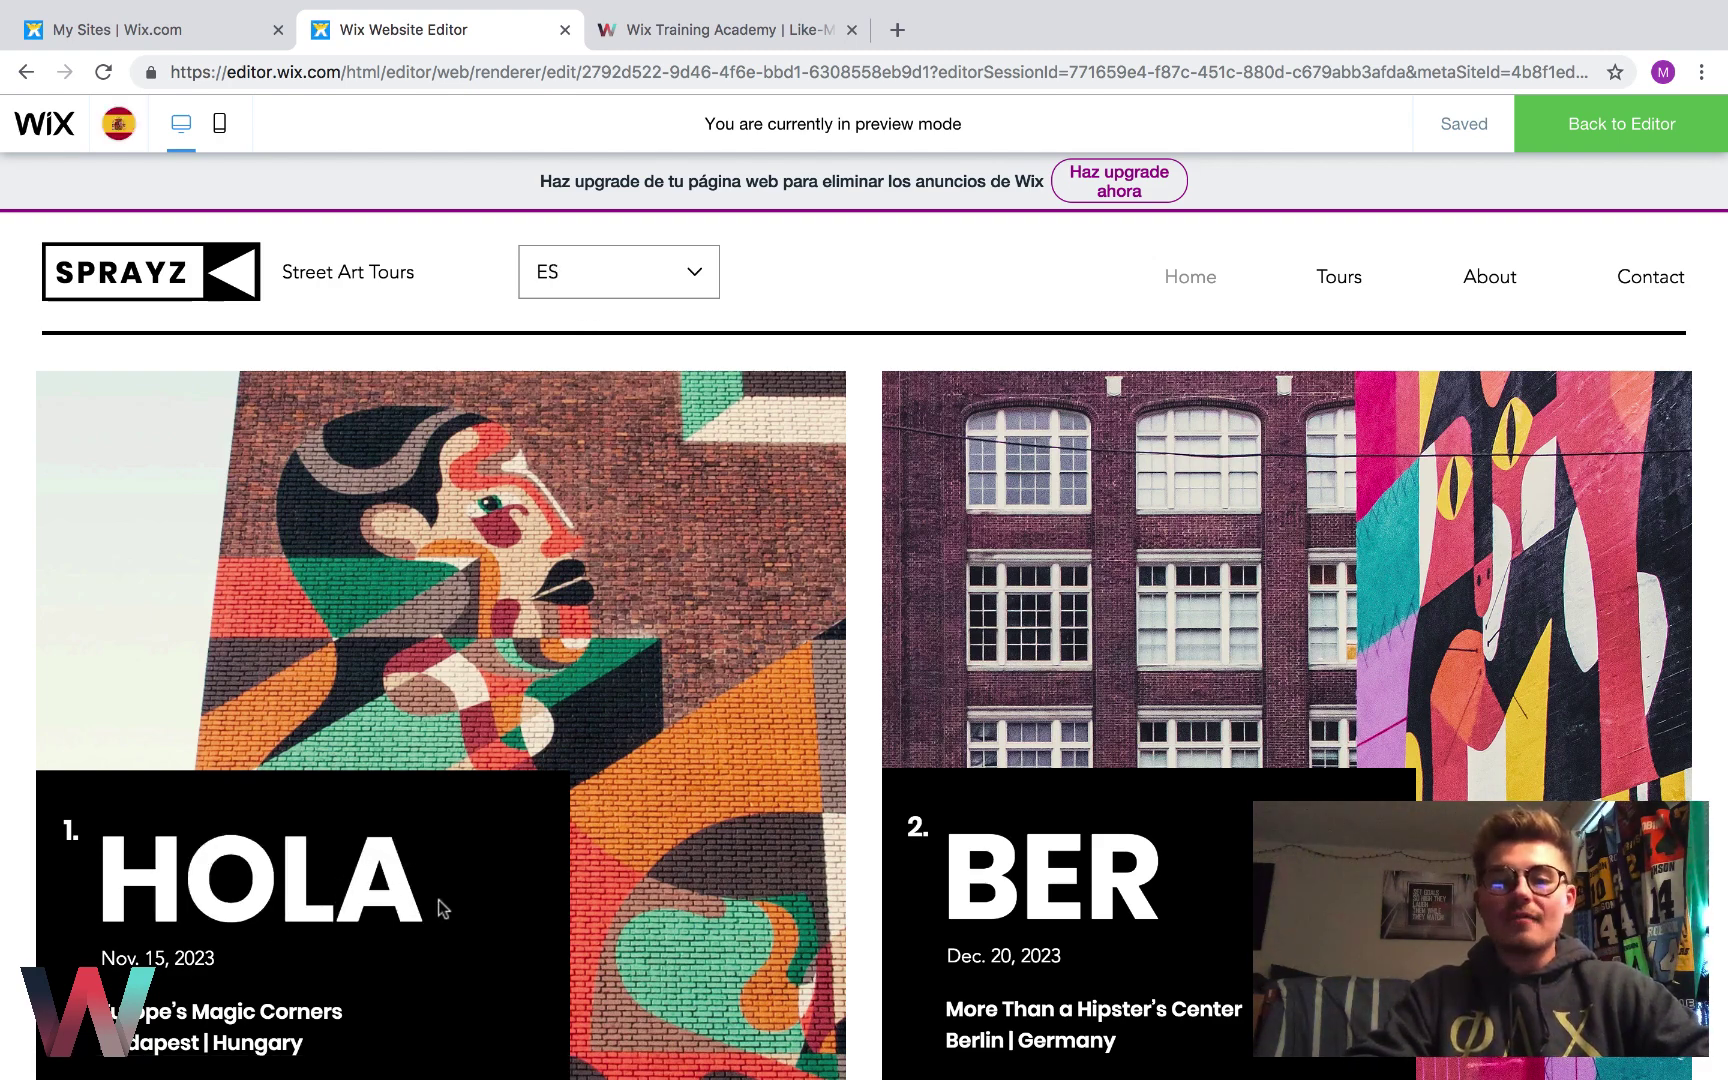
scroll(318, 888, "down", 1)
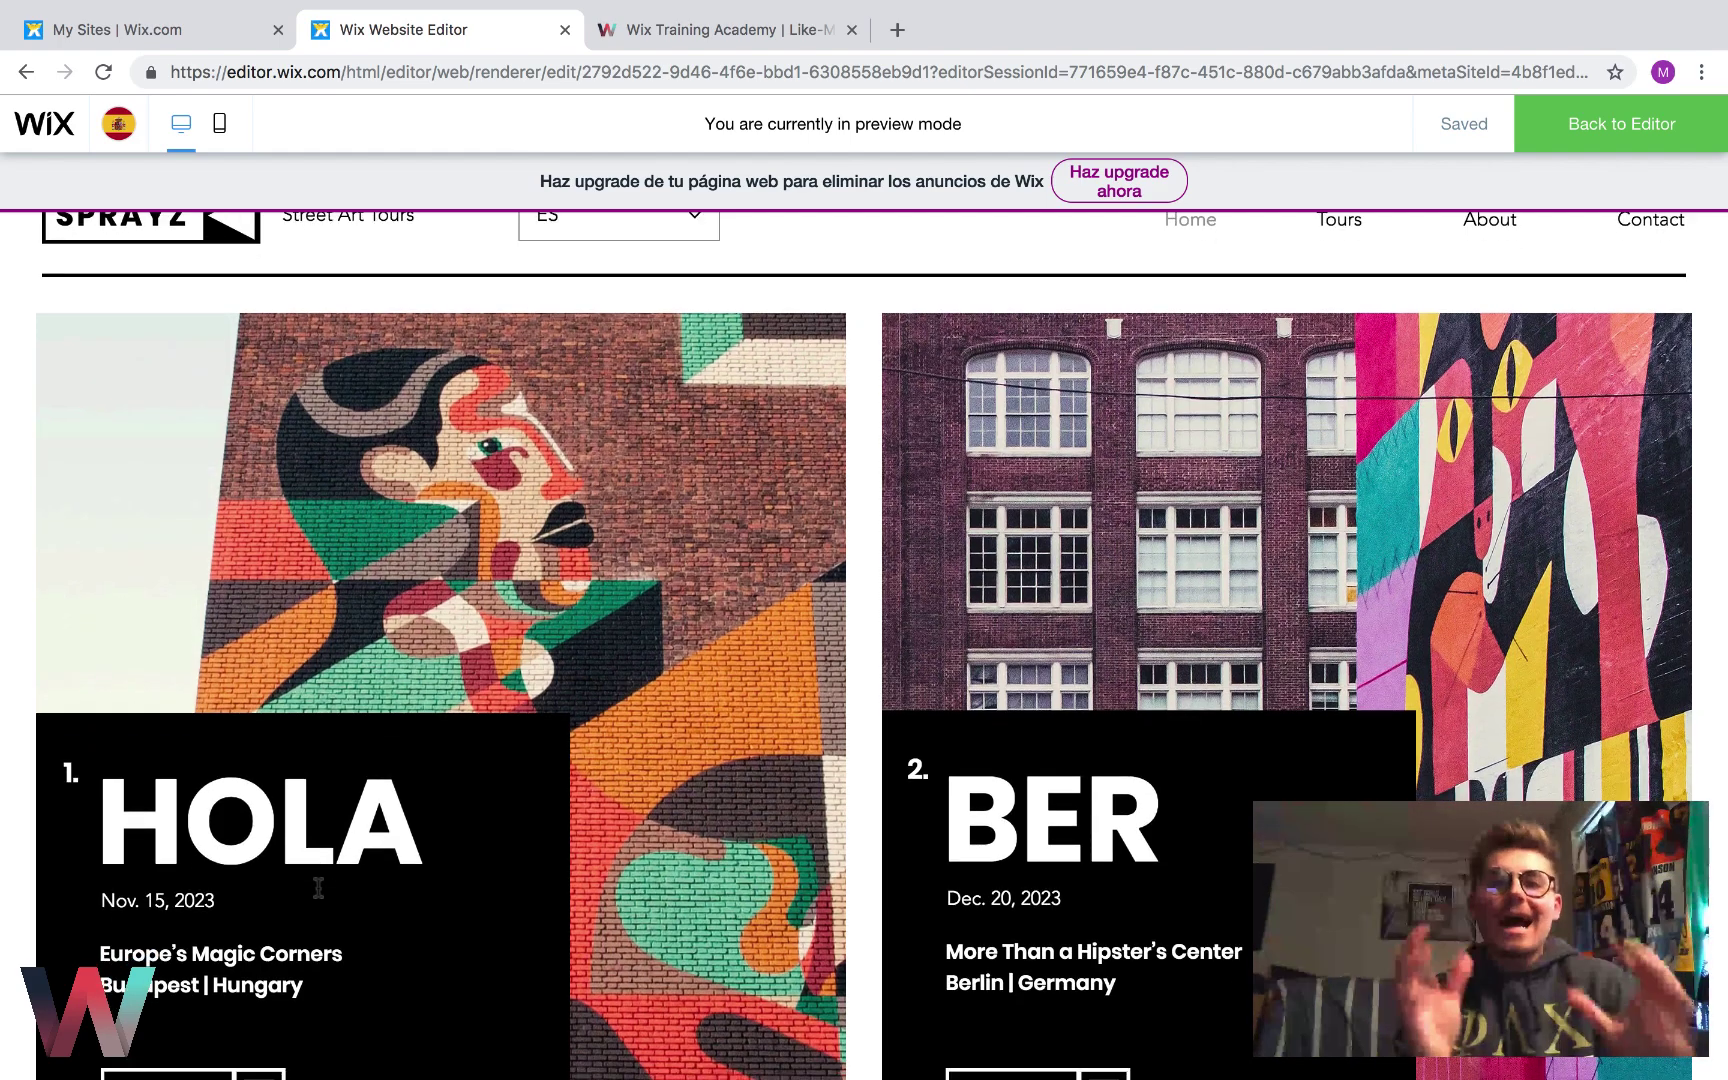
scroll(318, 888, "up", 1)
scroll(481, 644, "down", 15)
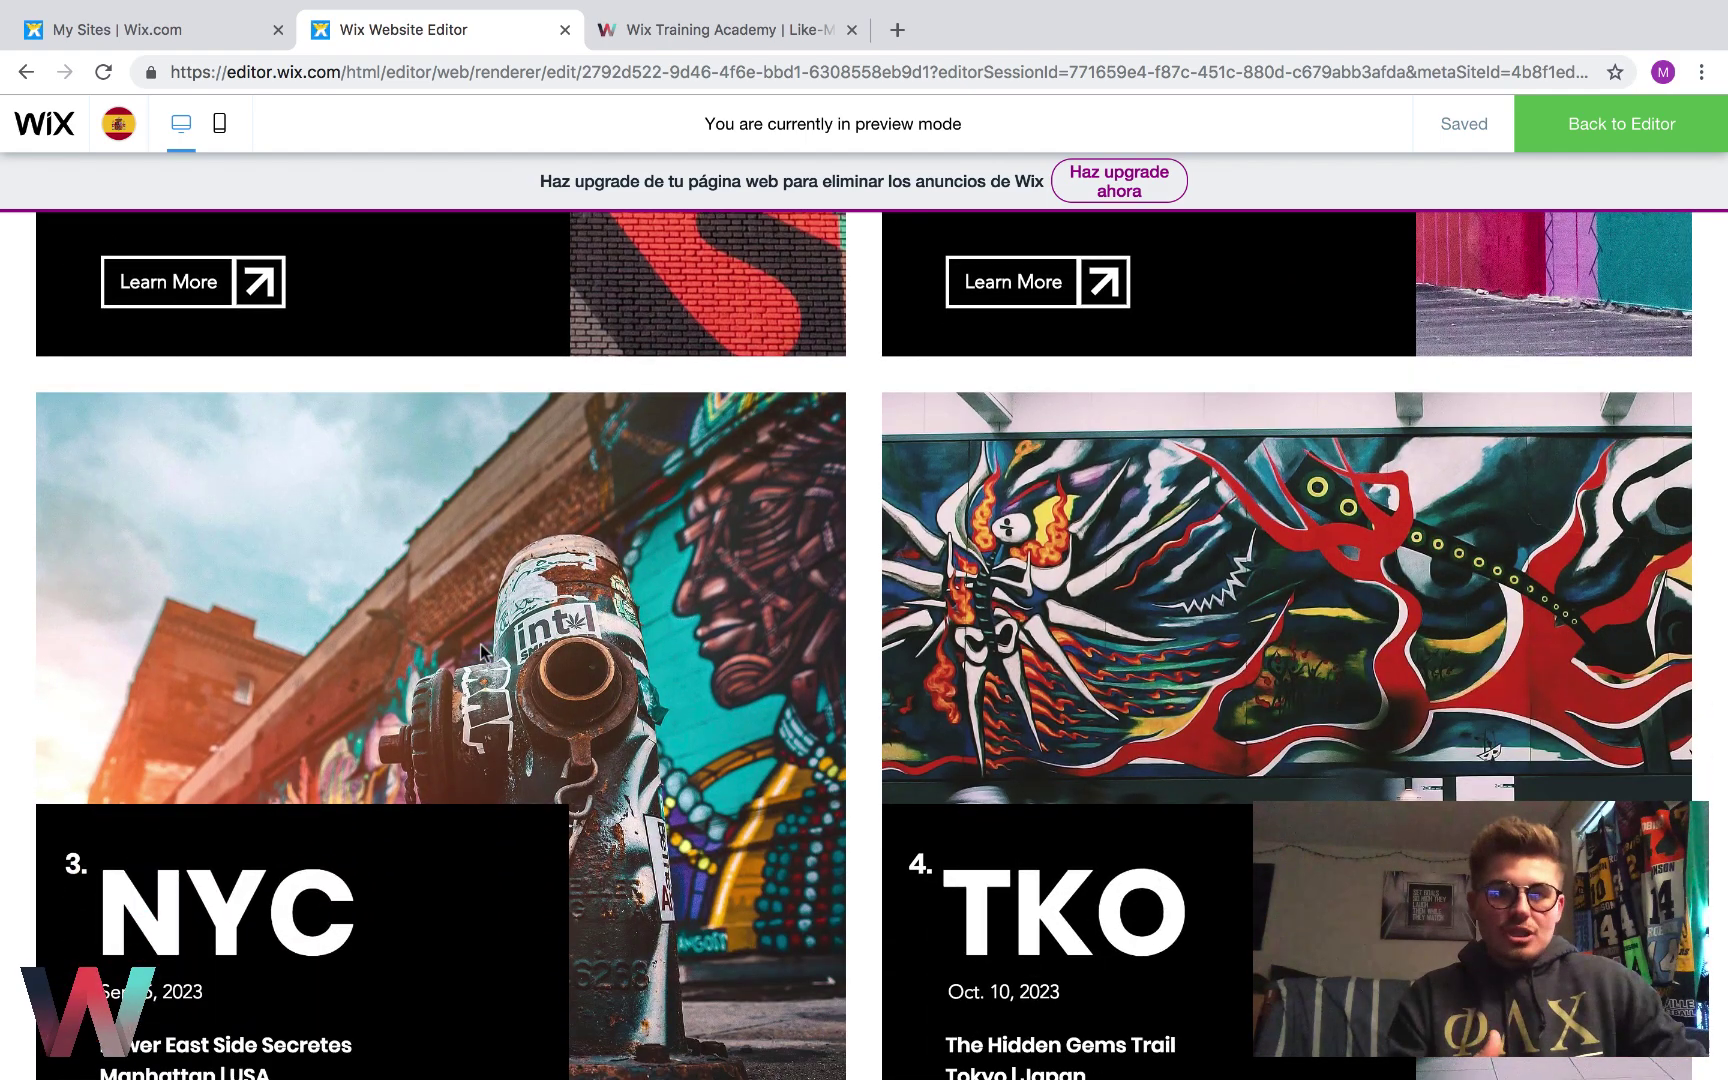
scroll(481, 650, "down", 10)
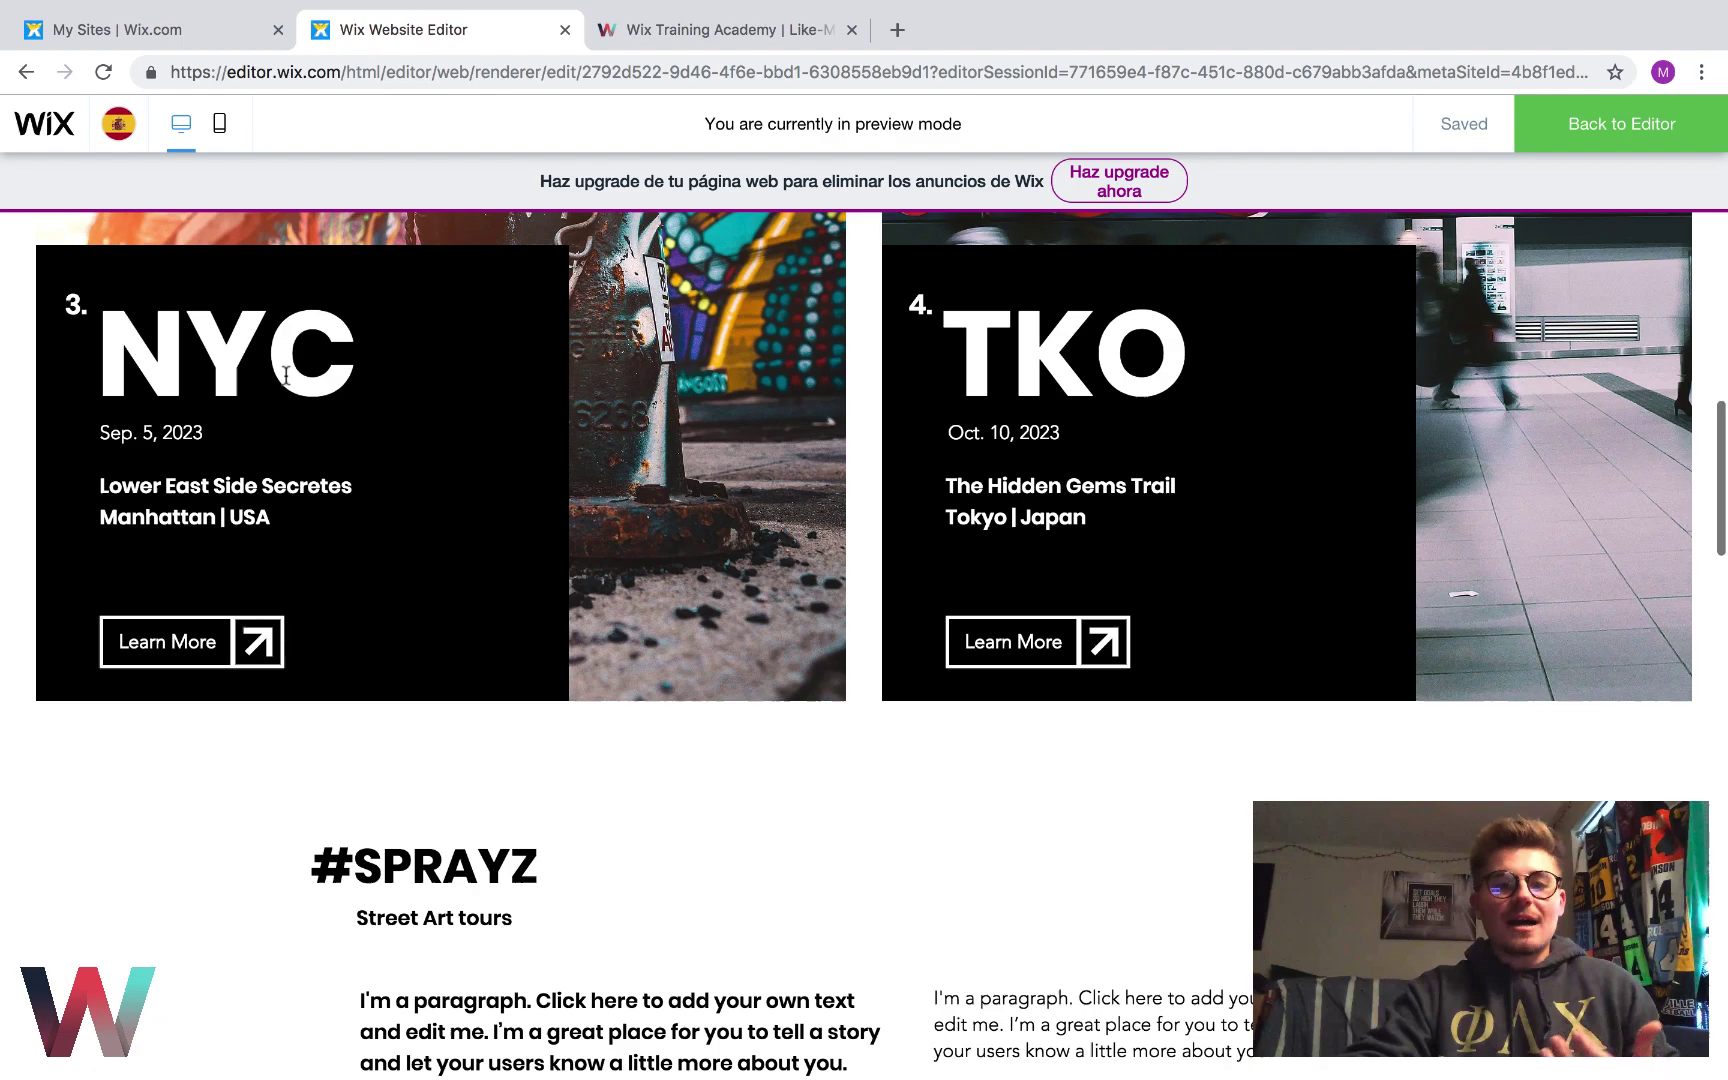
scroll(675, 605, "up", 20)
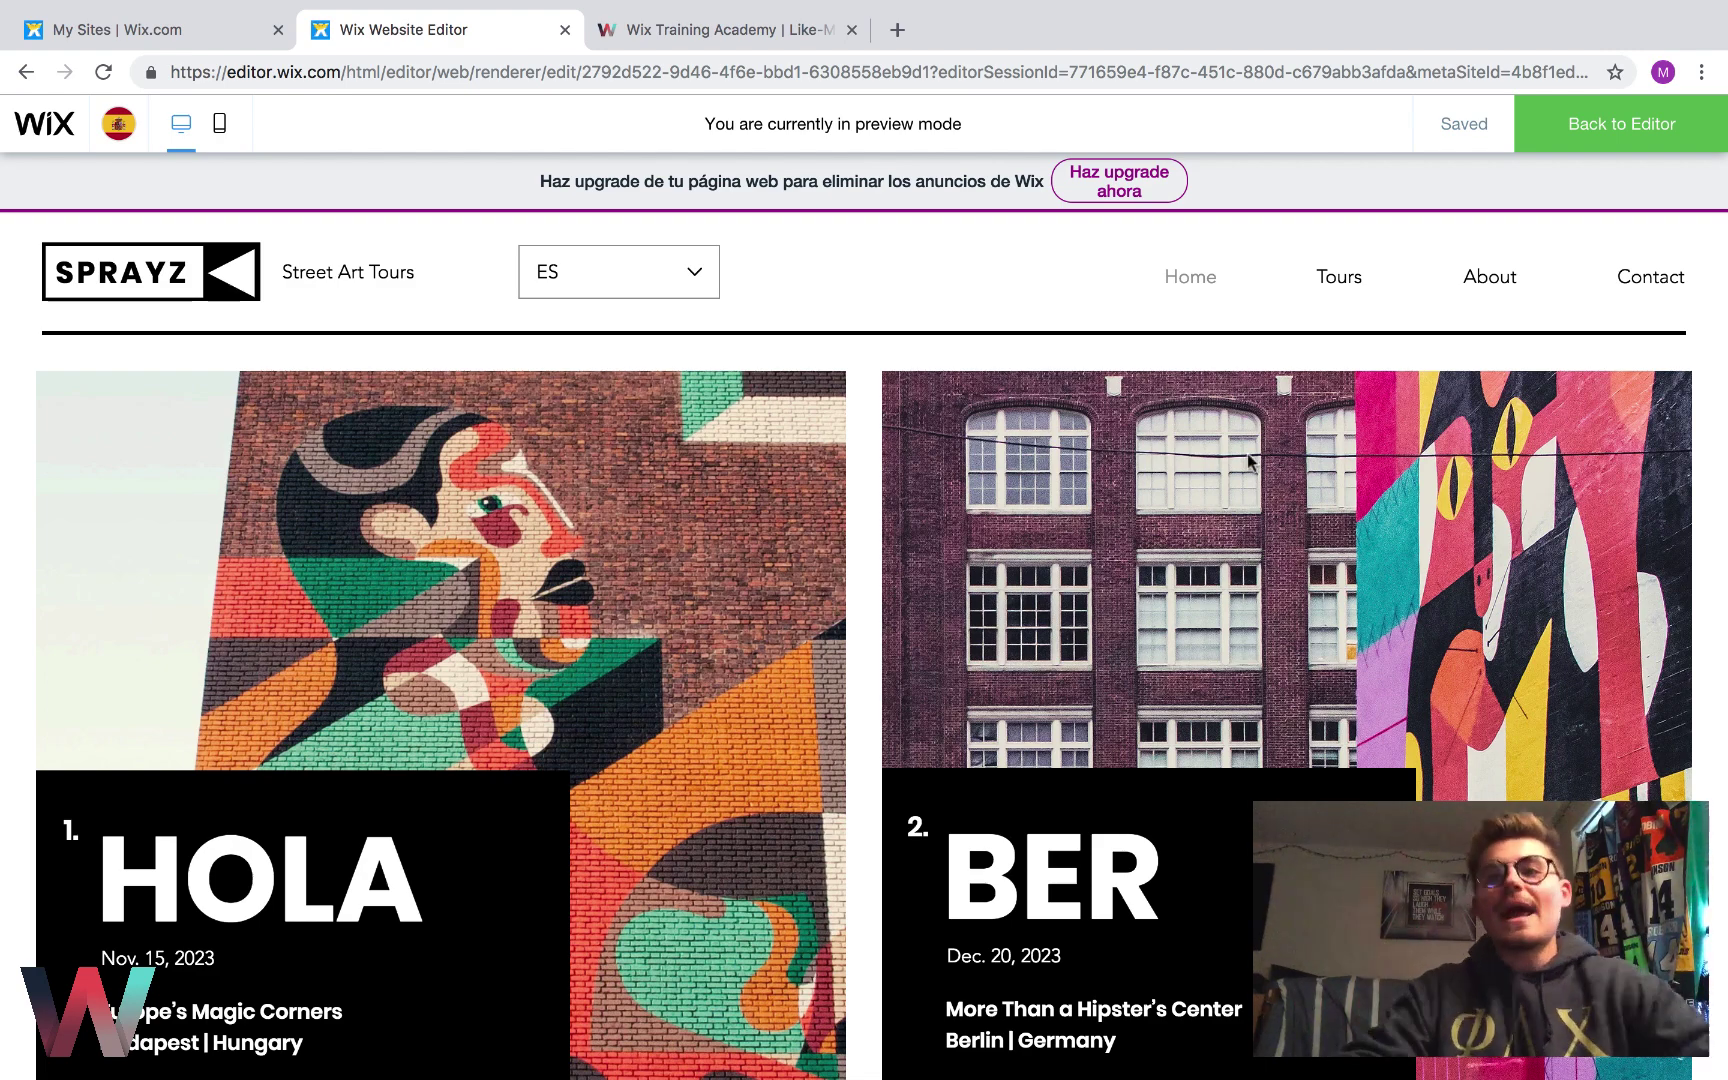
left_click(1604, 142)
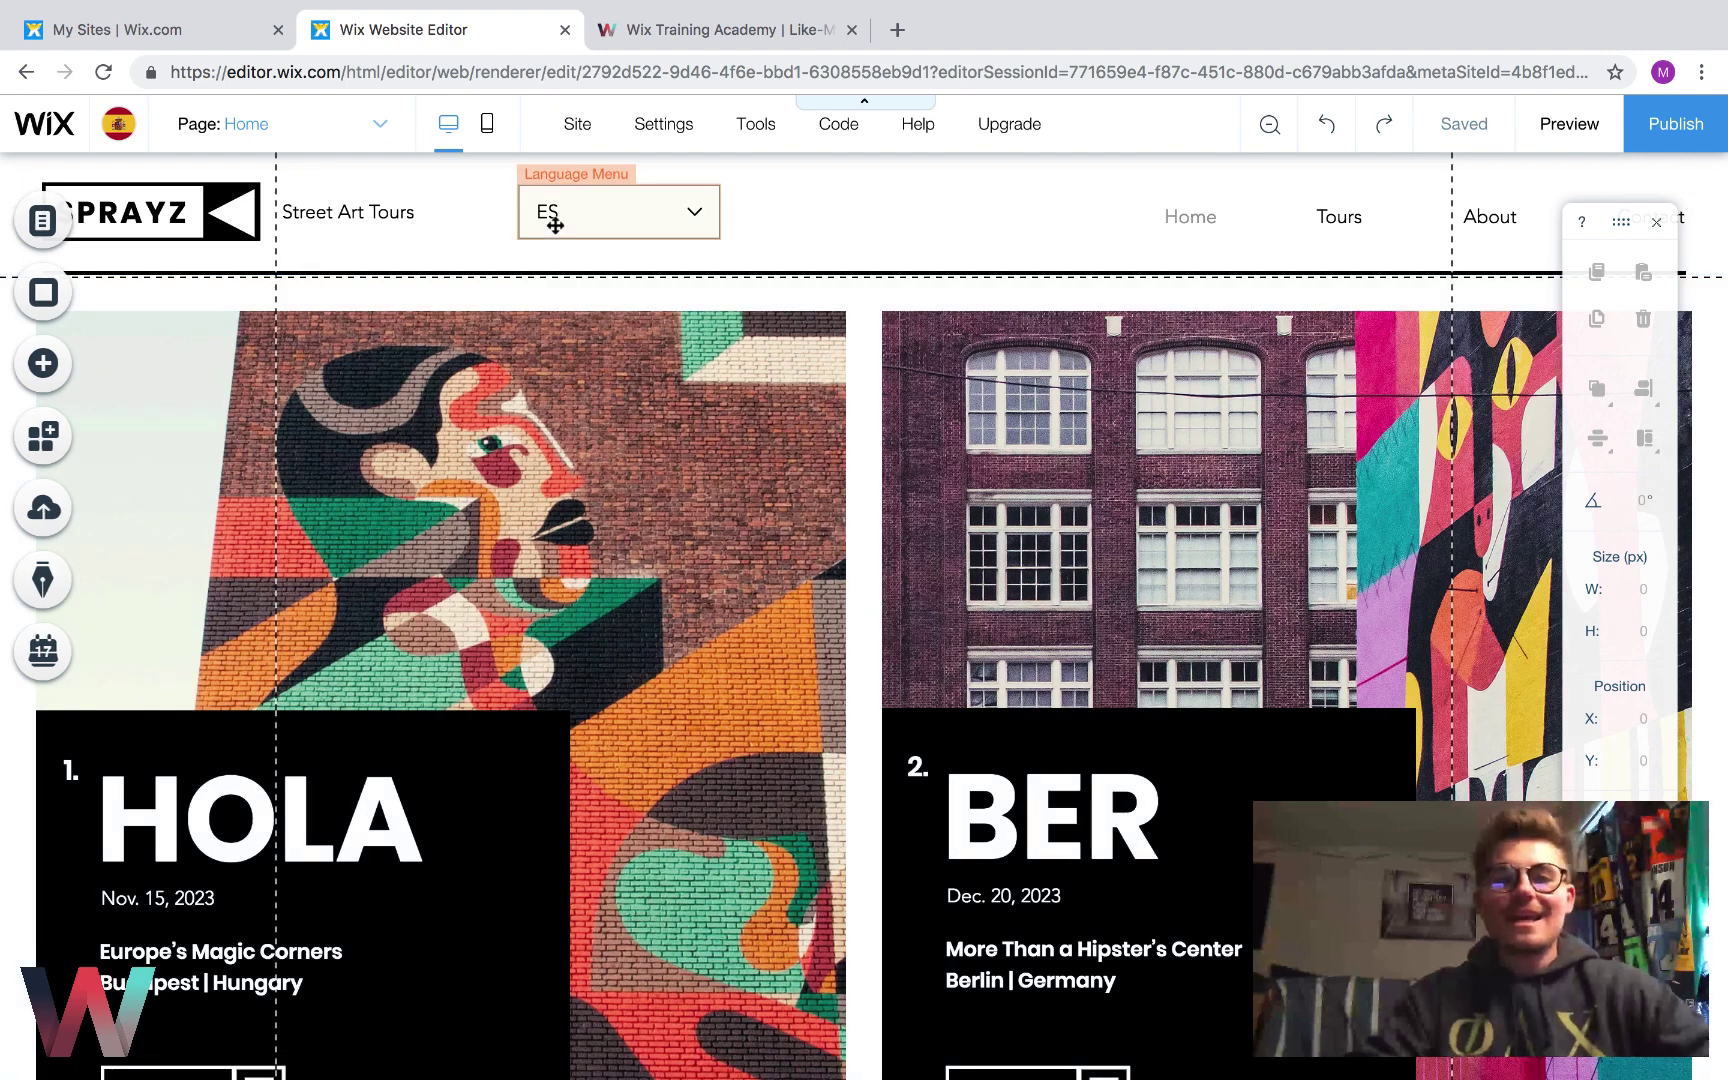
- Open Manage Languages from the page's language menu element to reach the Multilingual Dashboard
left_click(552, 216)
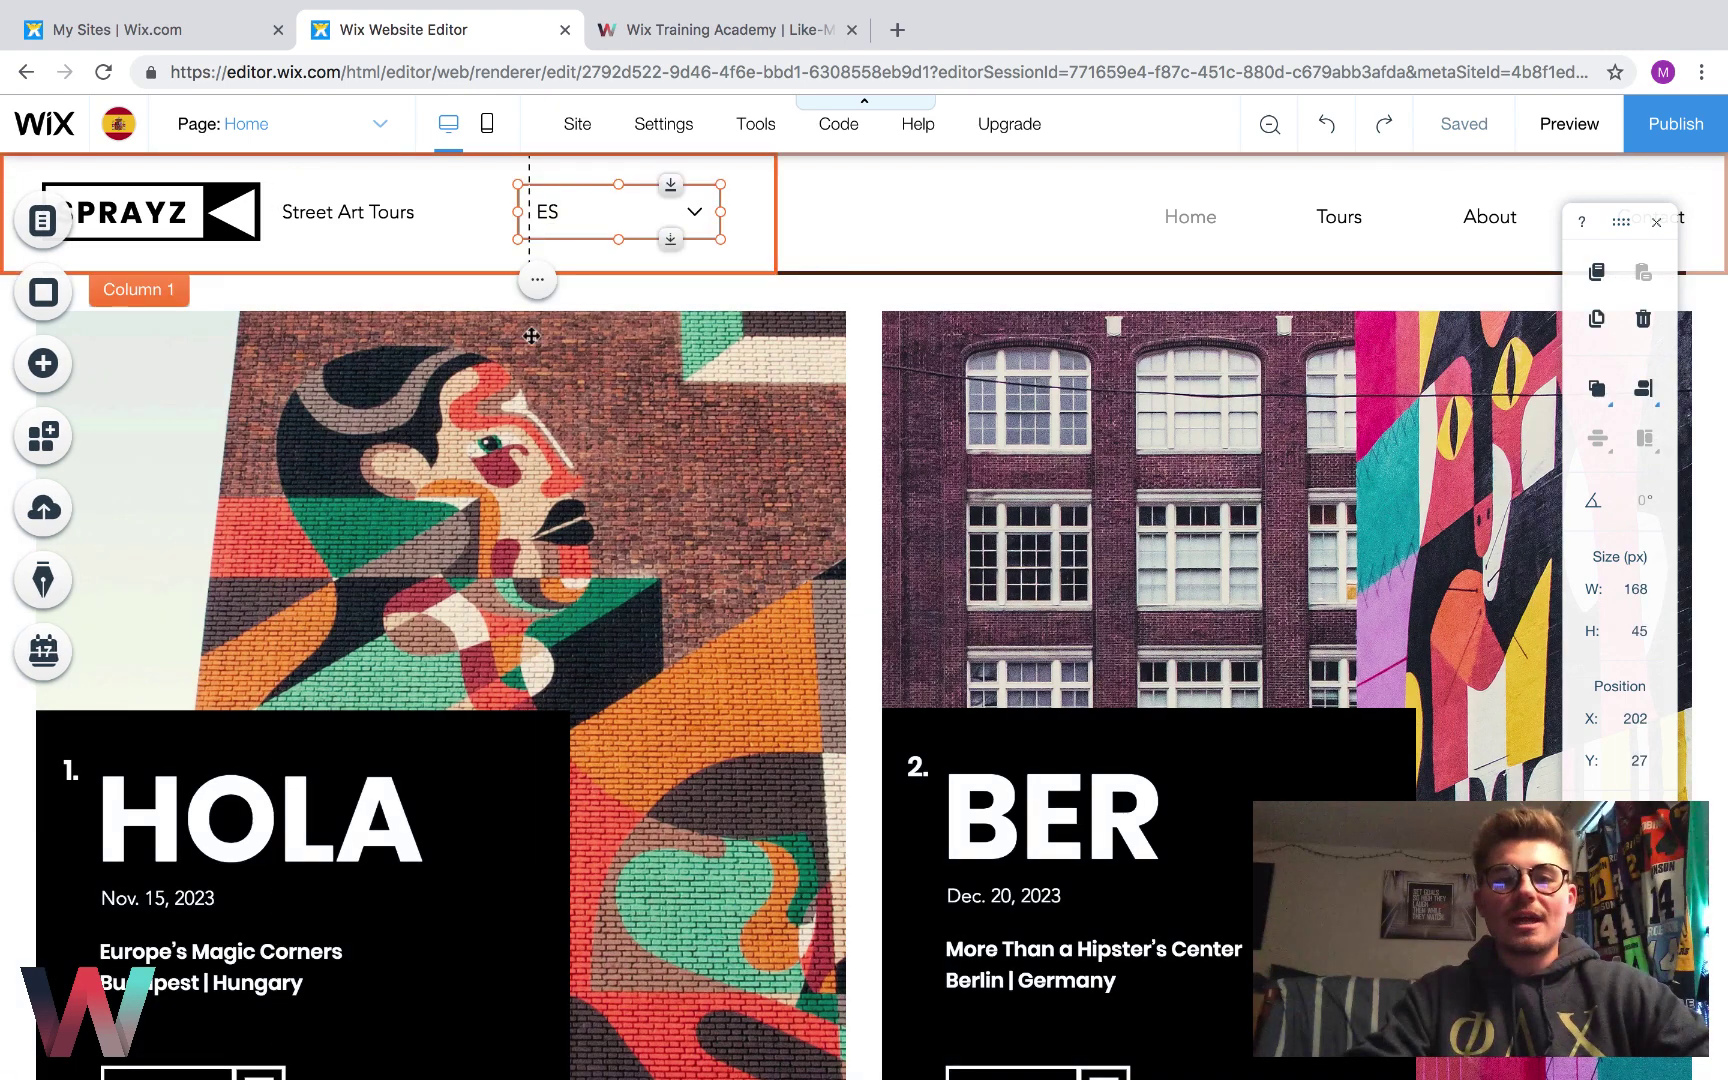
double_click(611, 210)
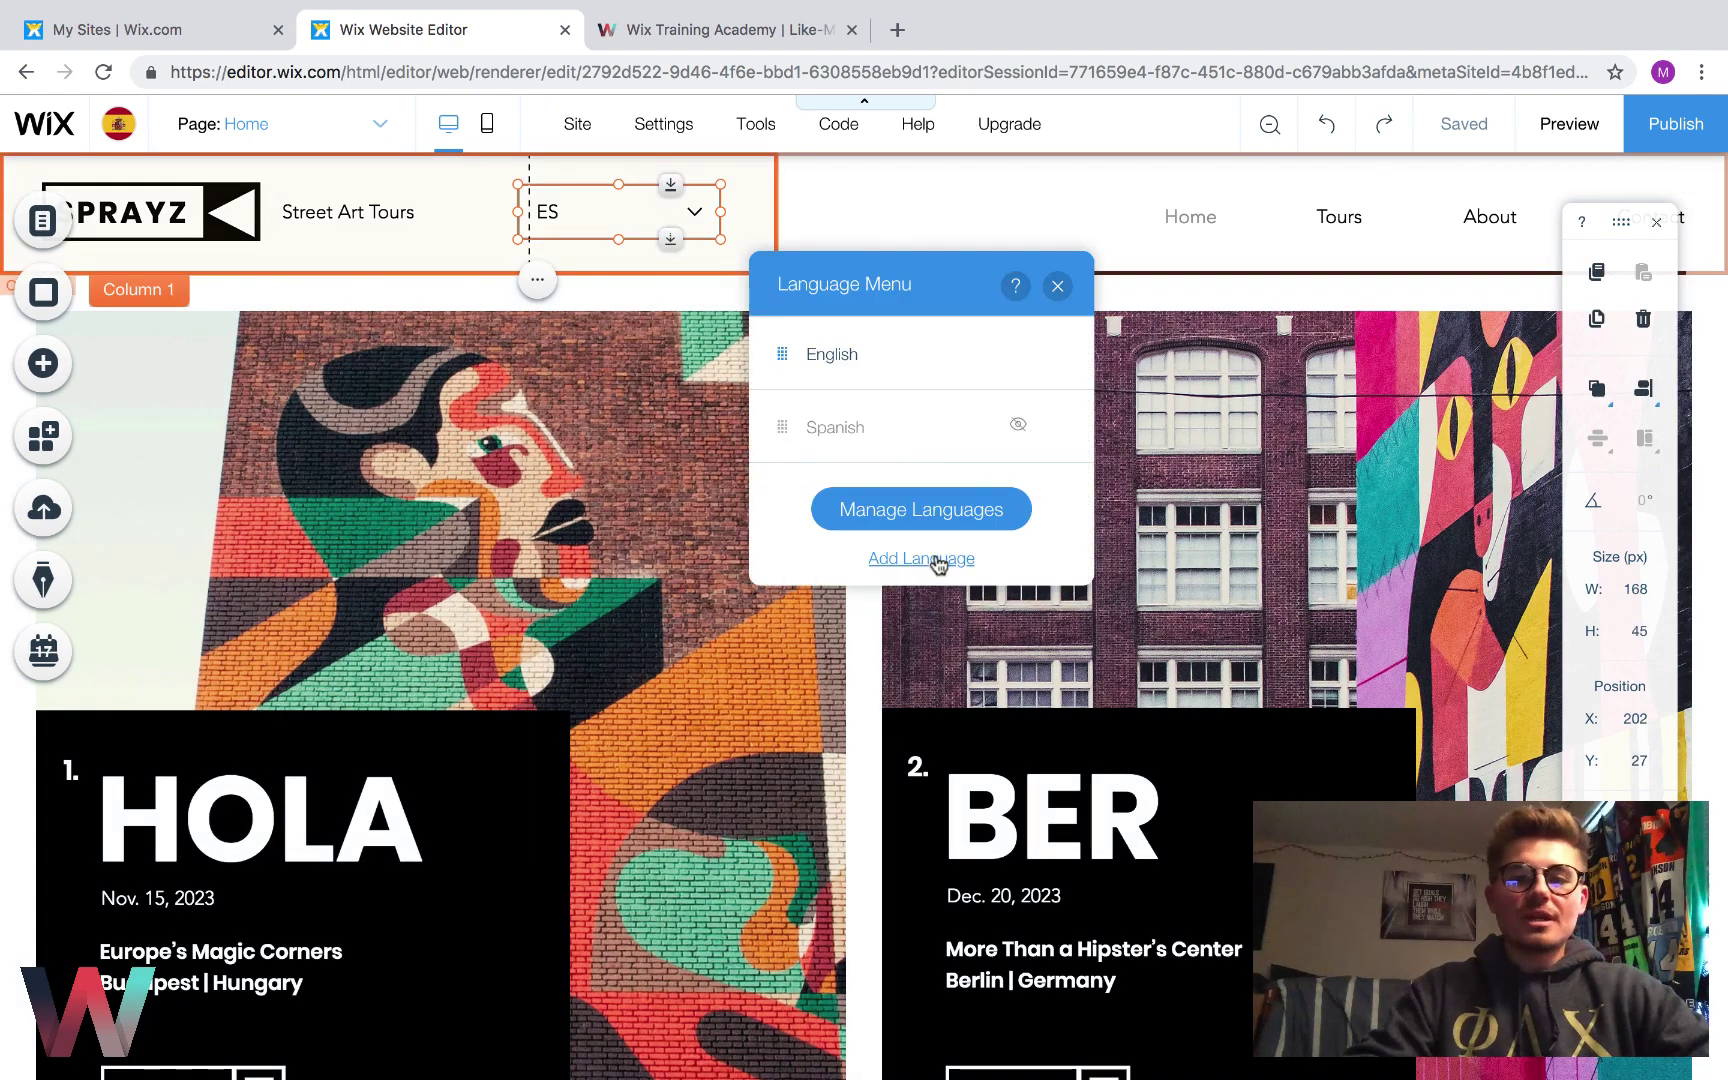
left_click(945, 511)
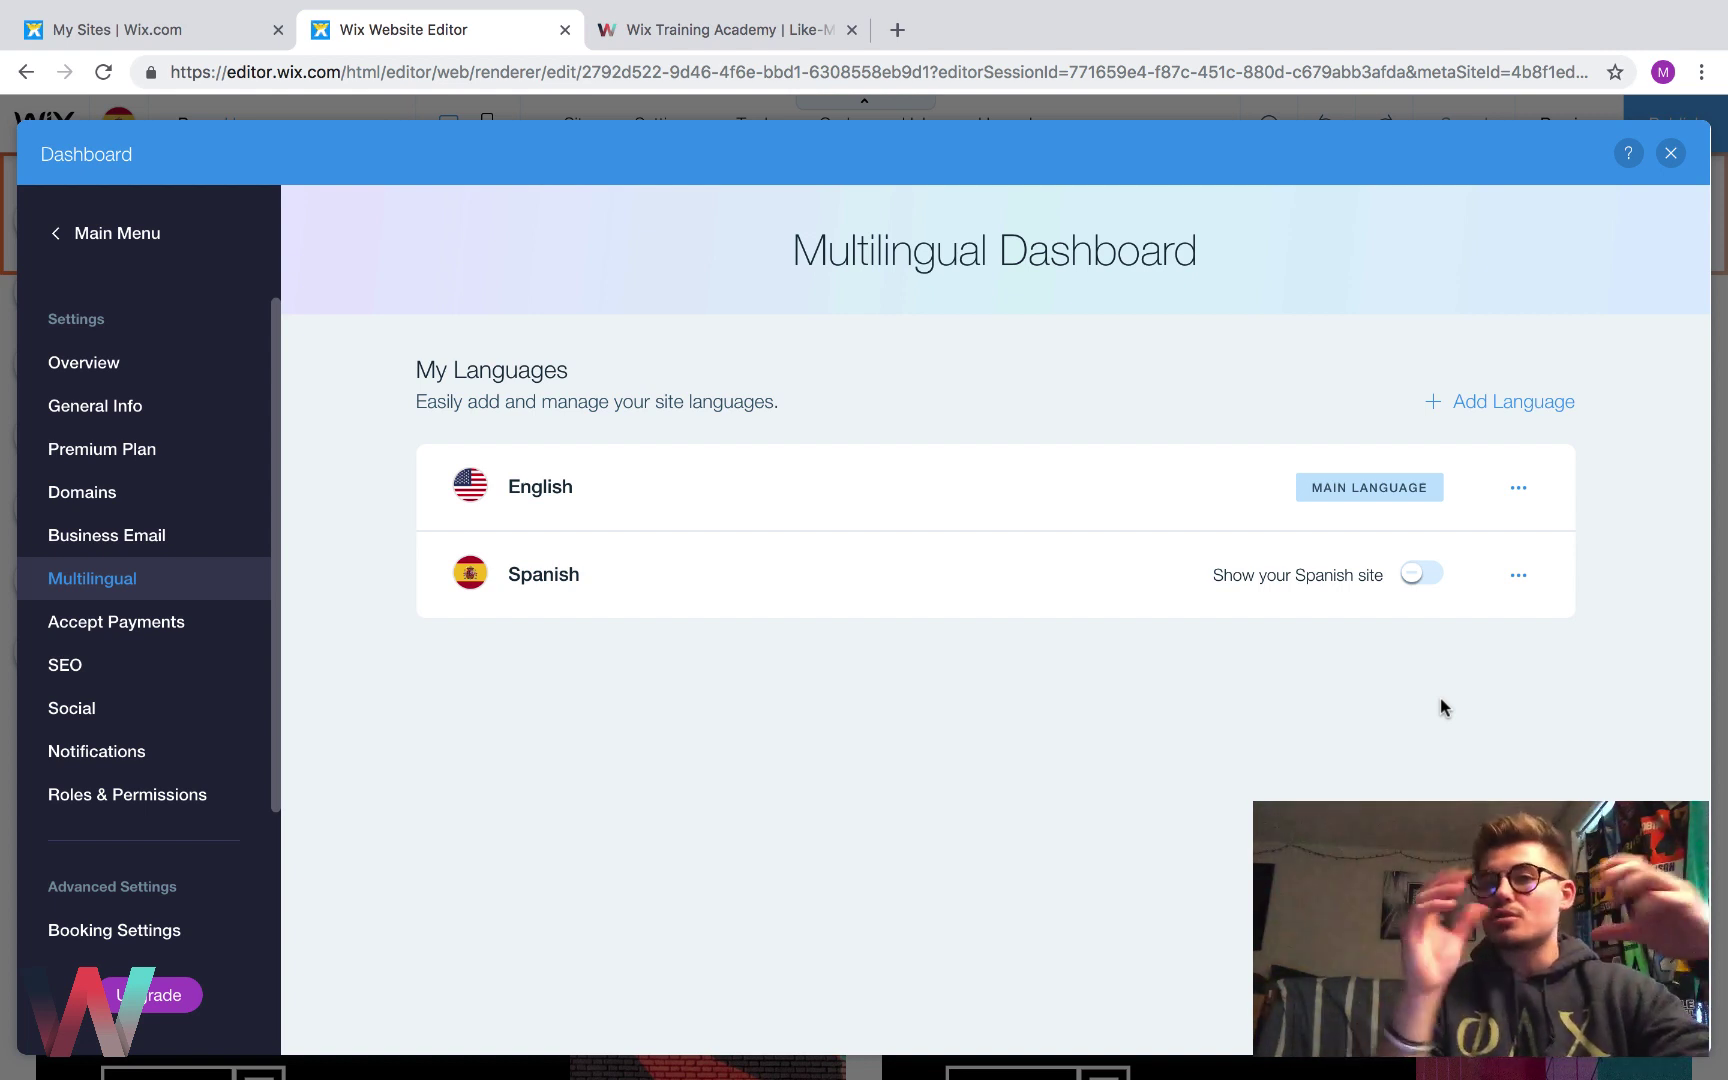
- Add French, keeping the France flag, as the third site language after English and Spanish
left_click(1517, 576)
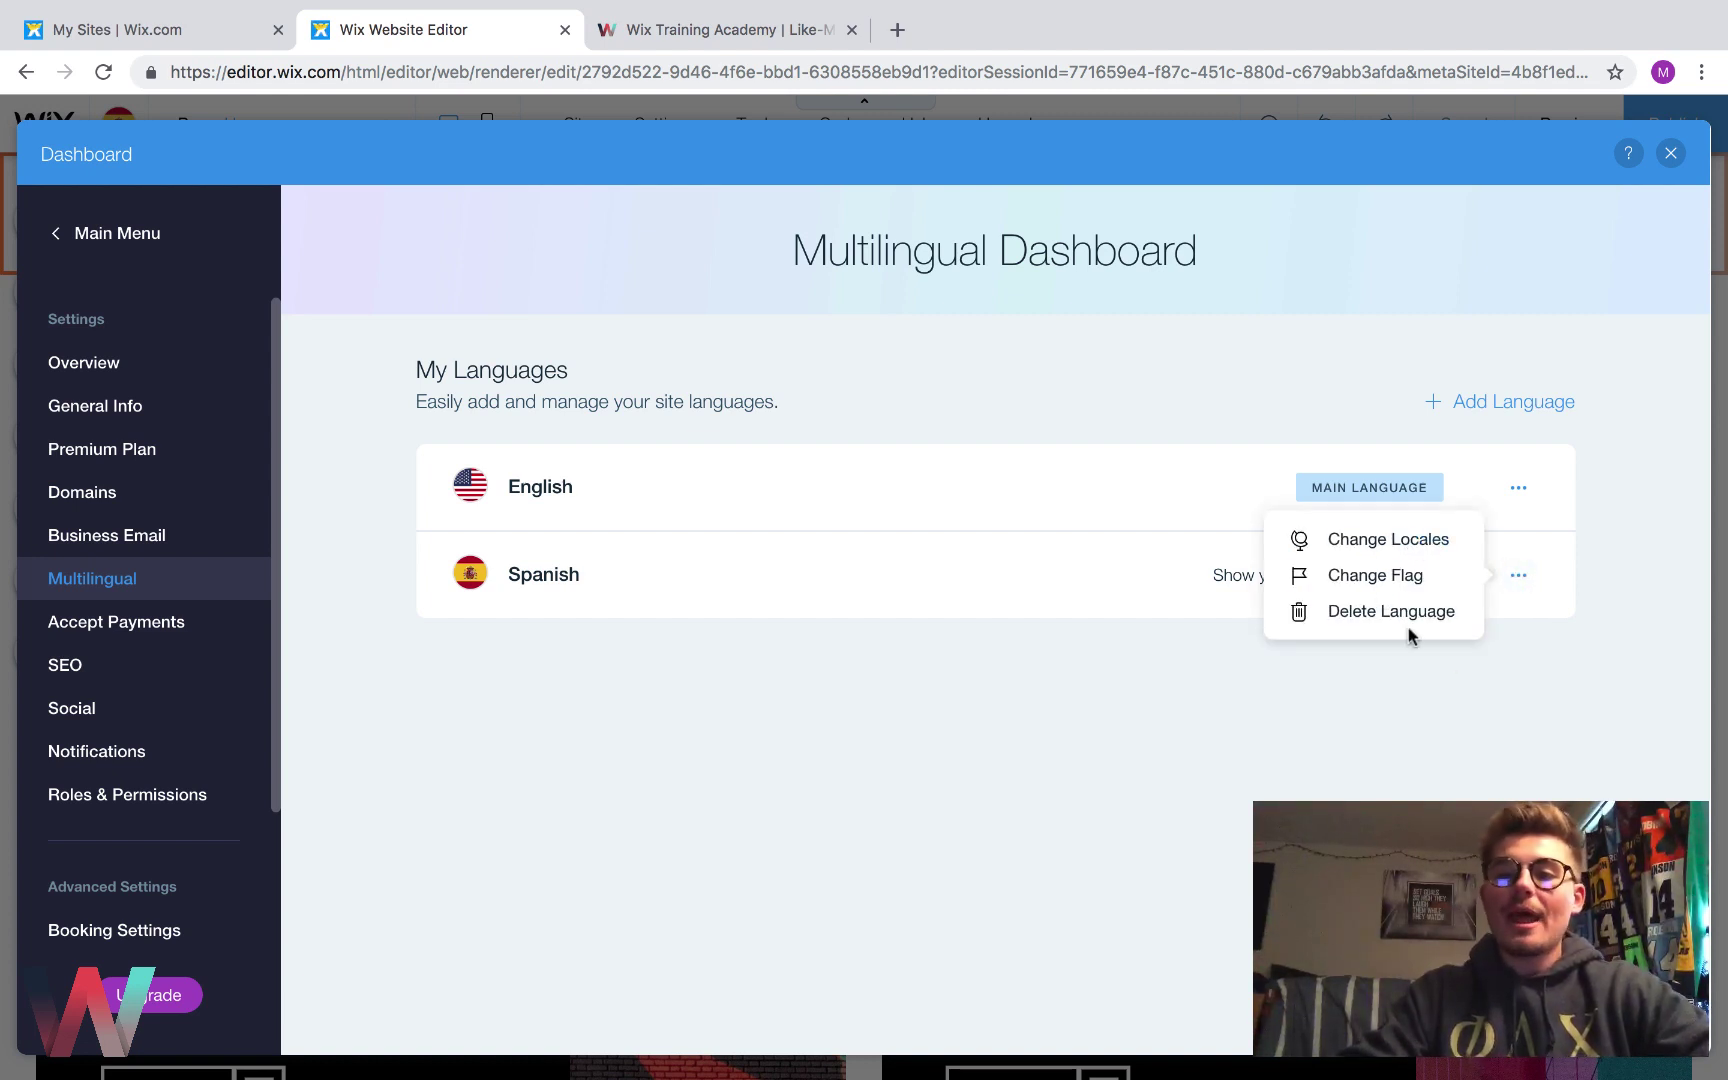
left_click(1517, 580)
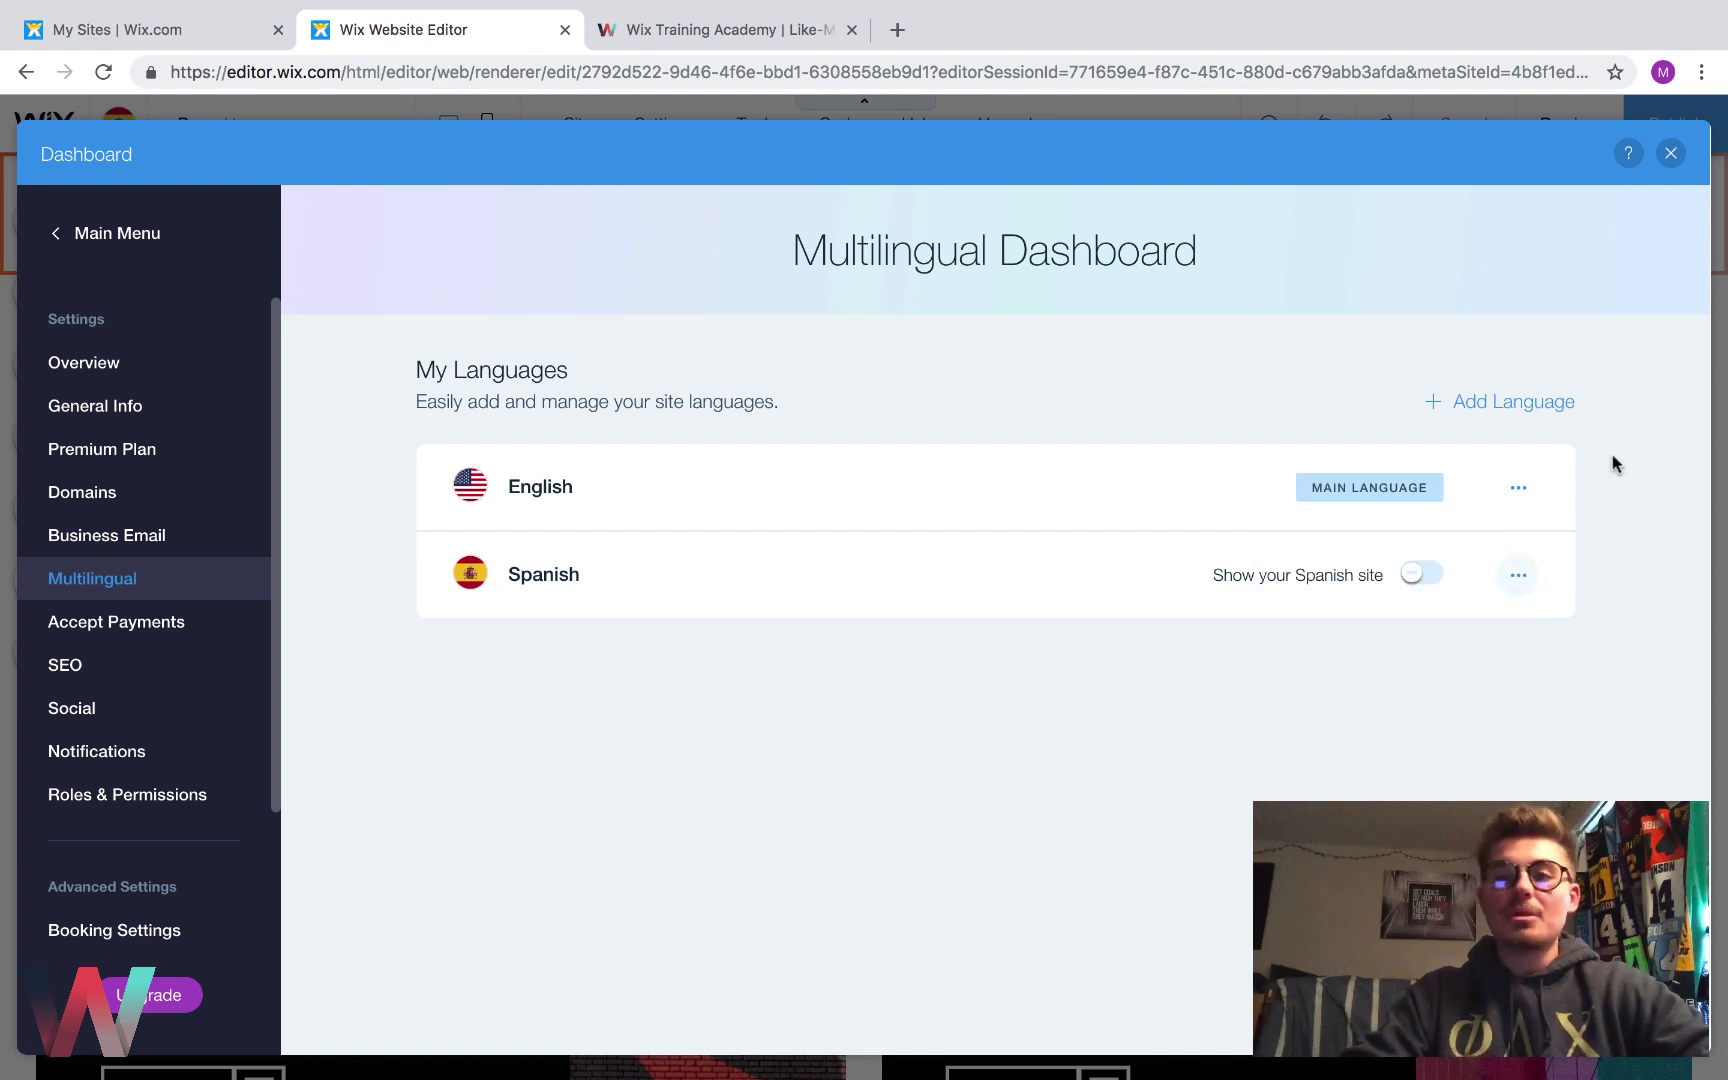
left_click(1505, 402)
left_click(836, 636)
scroll(866, 779, "down", 8)
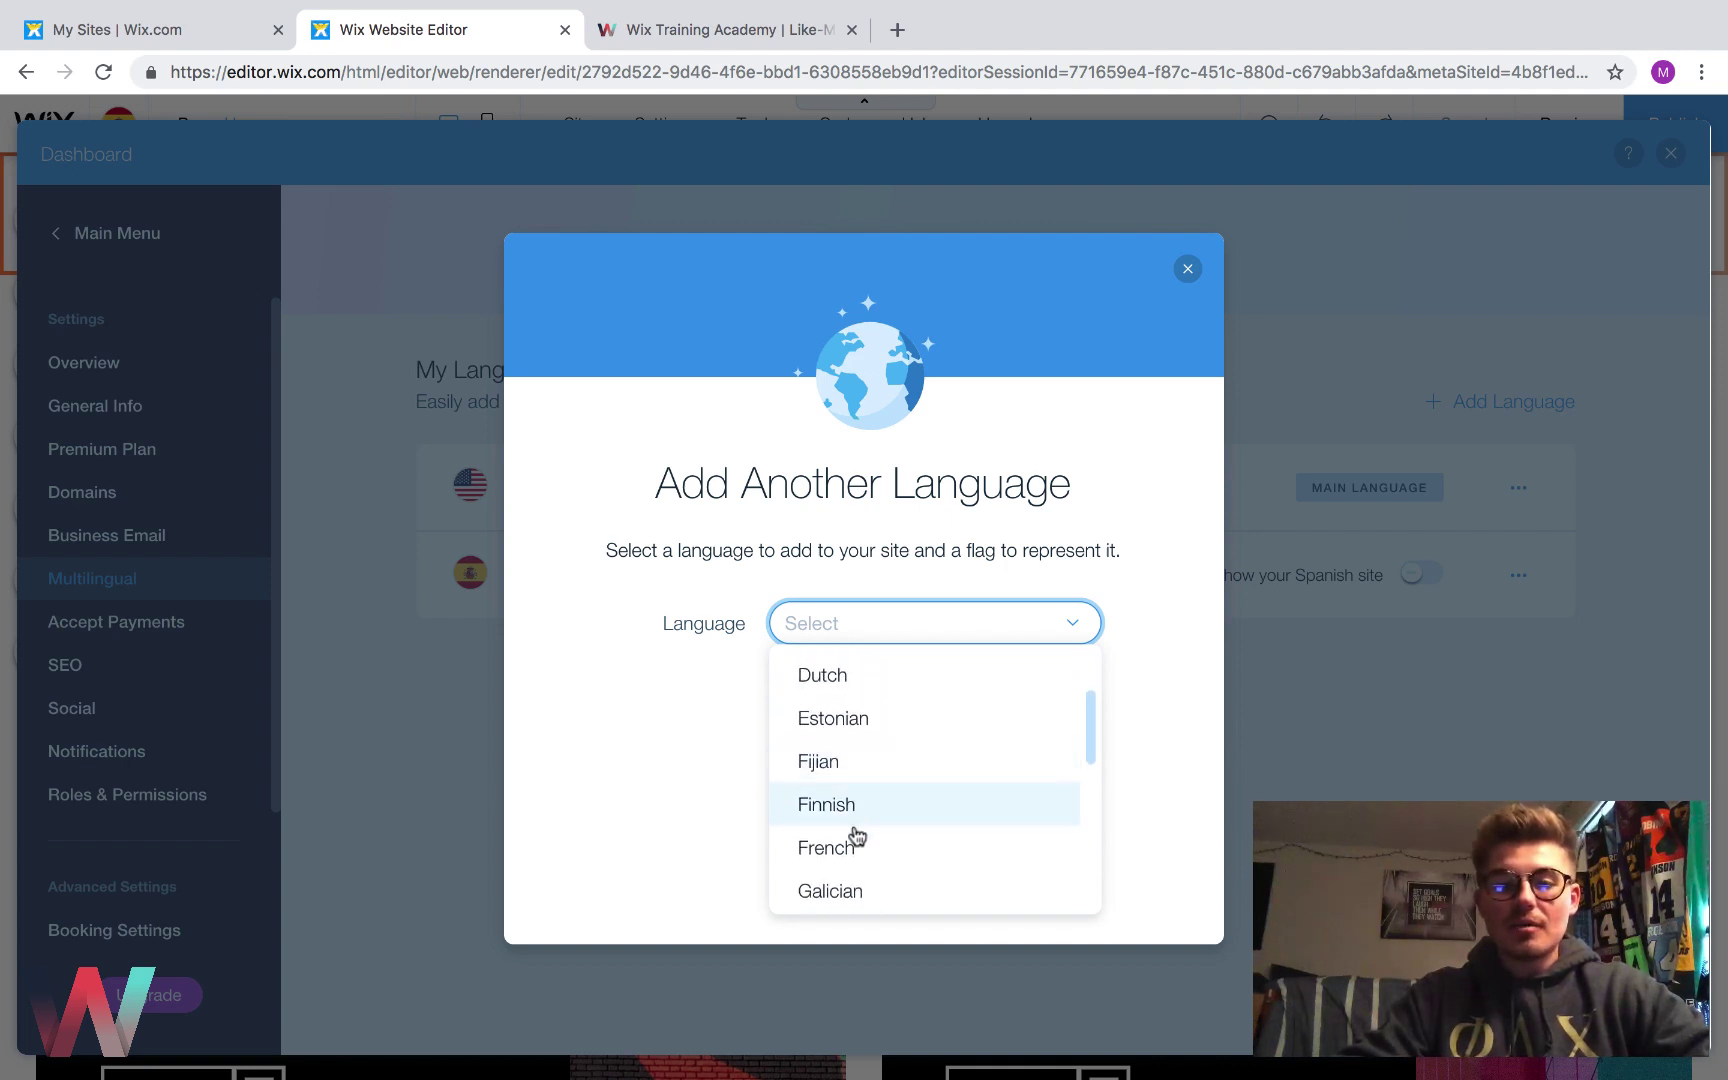
left_click(852, 850)
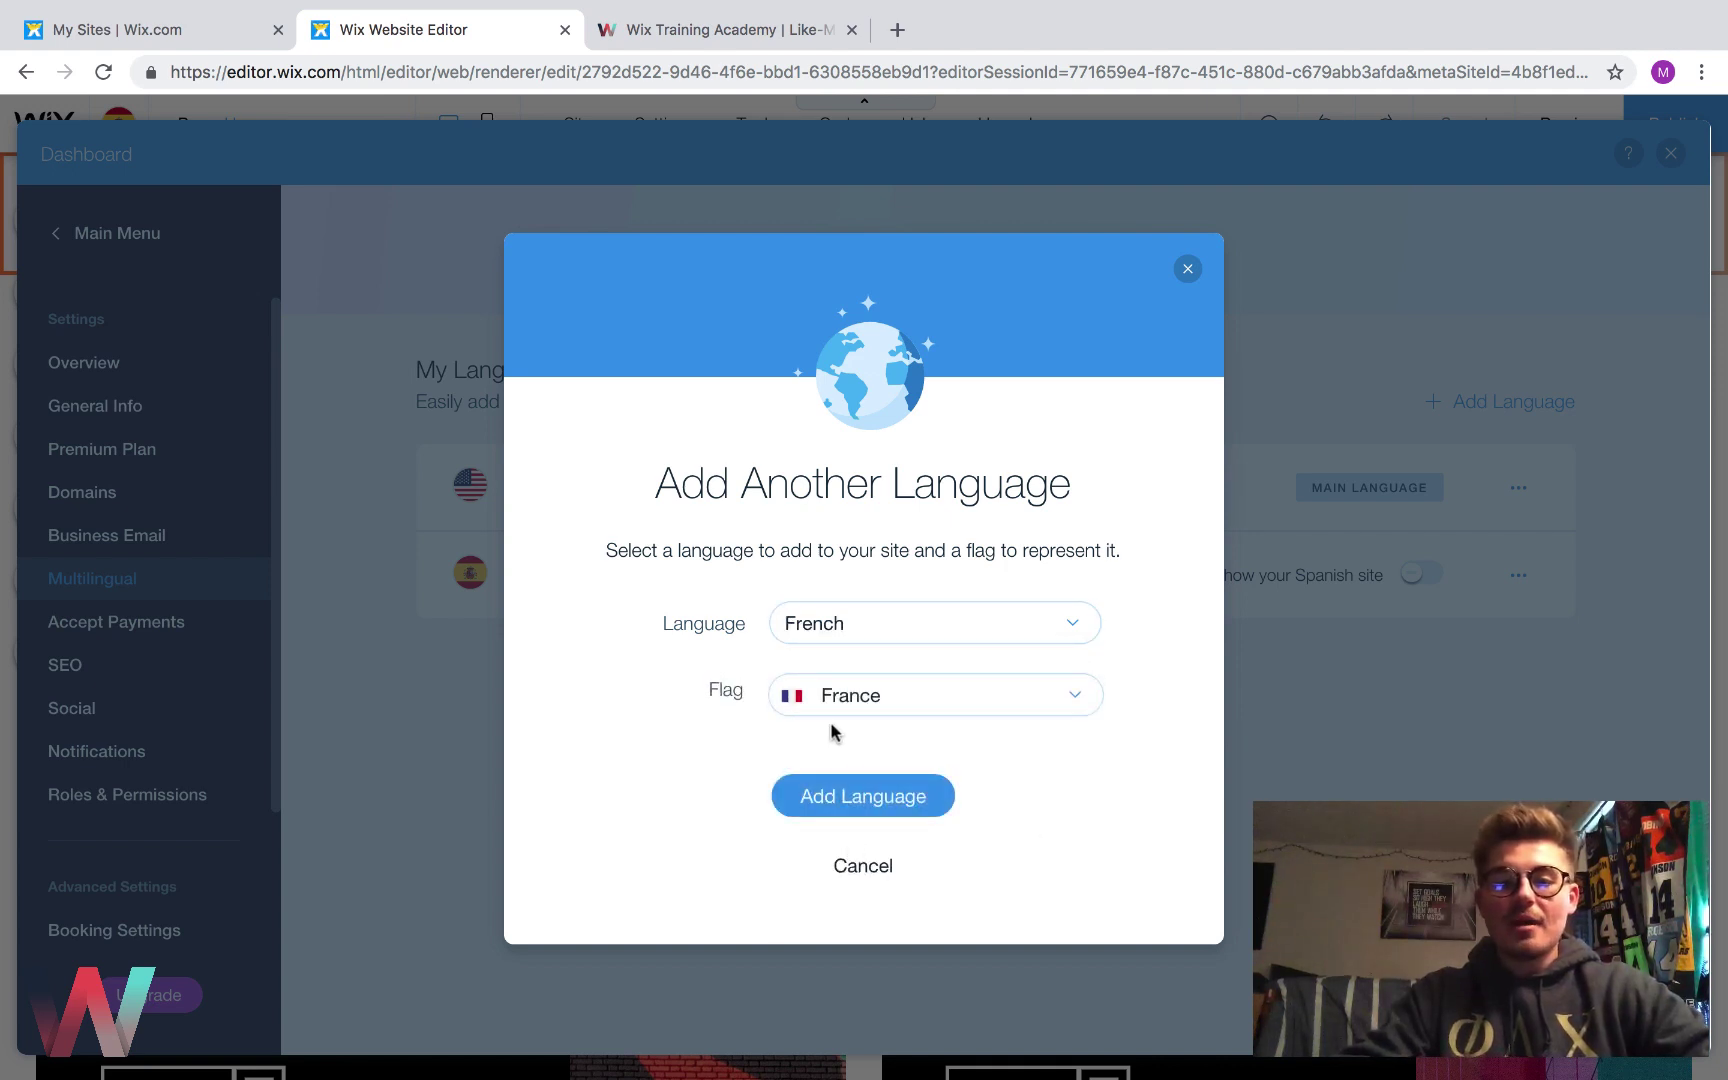
left_click(884, 807)
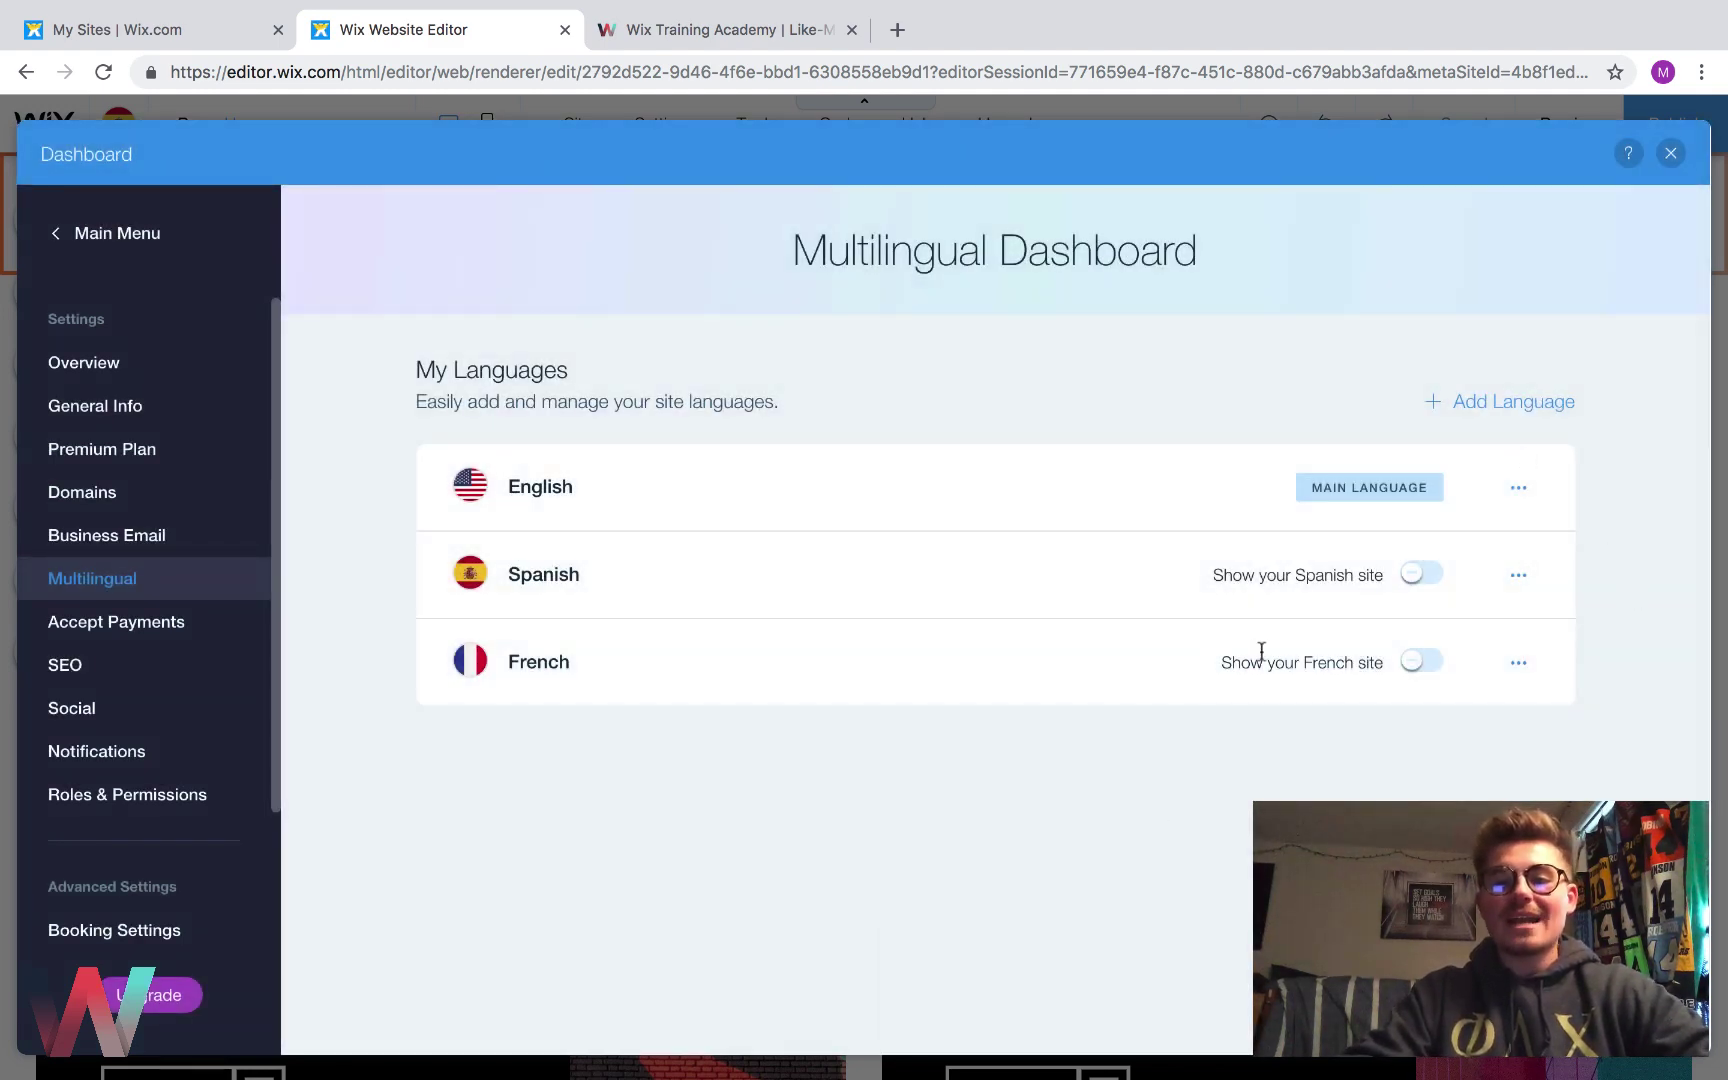
- Close the Multilingual Dashboard and switch the editor to the French version of the Home page
left_click(1670, 154)
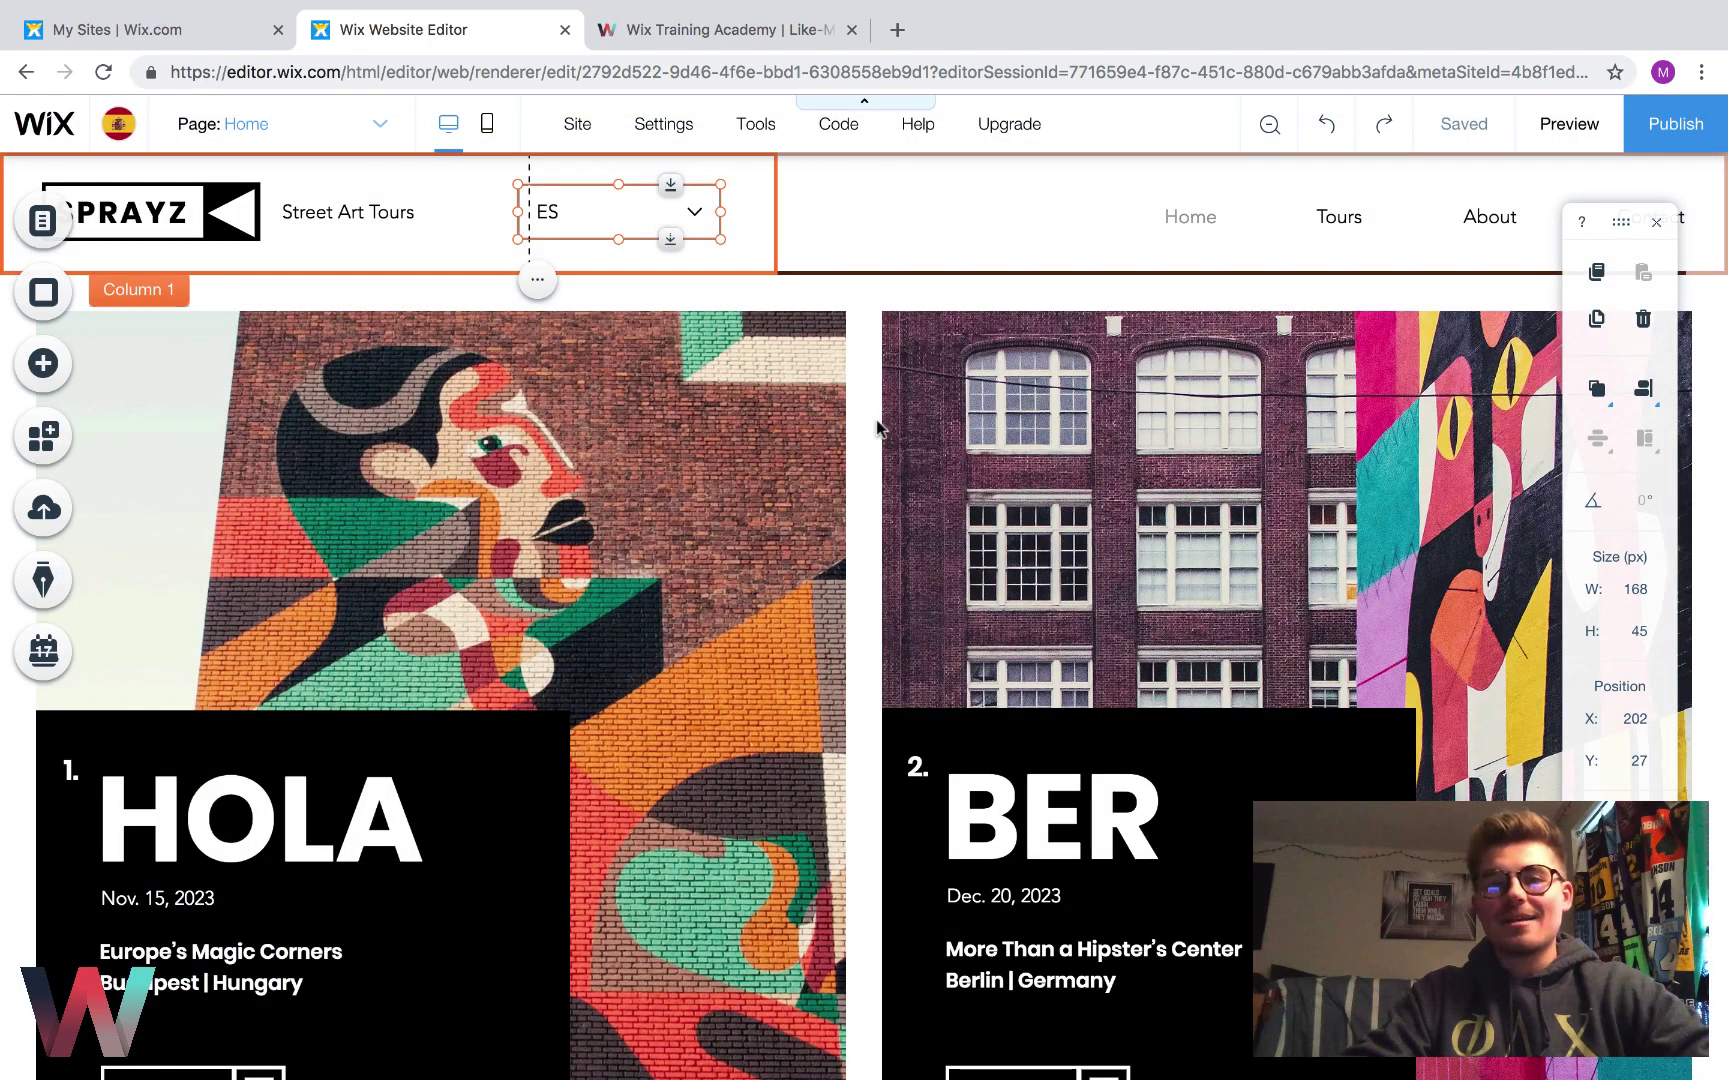
left_click(121, 128)
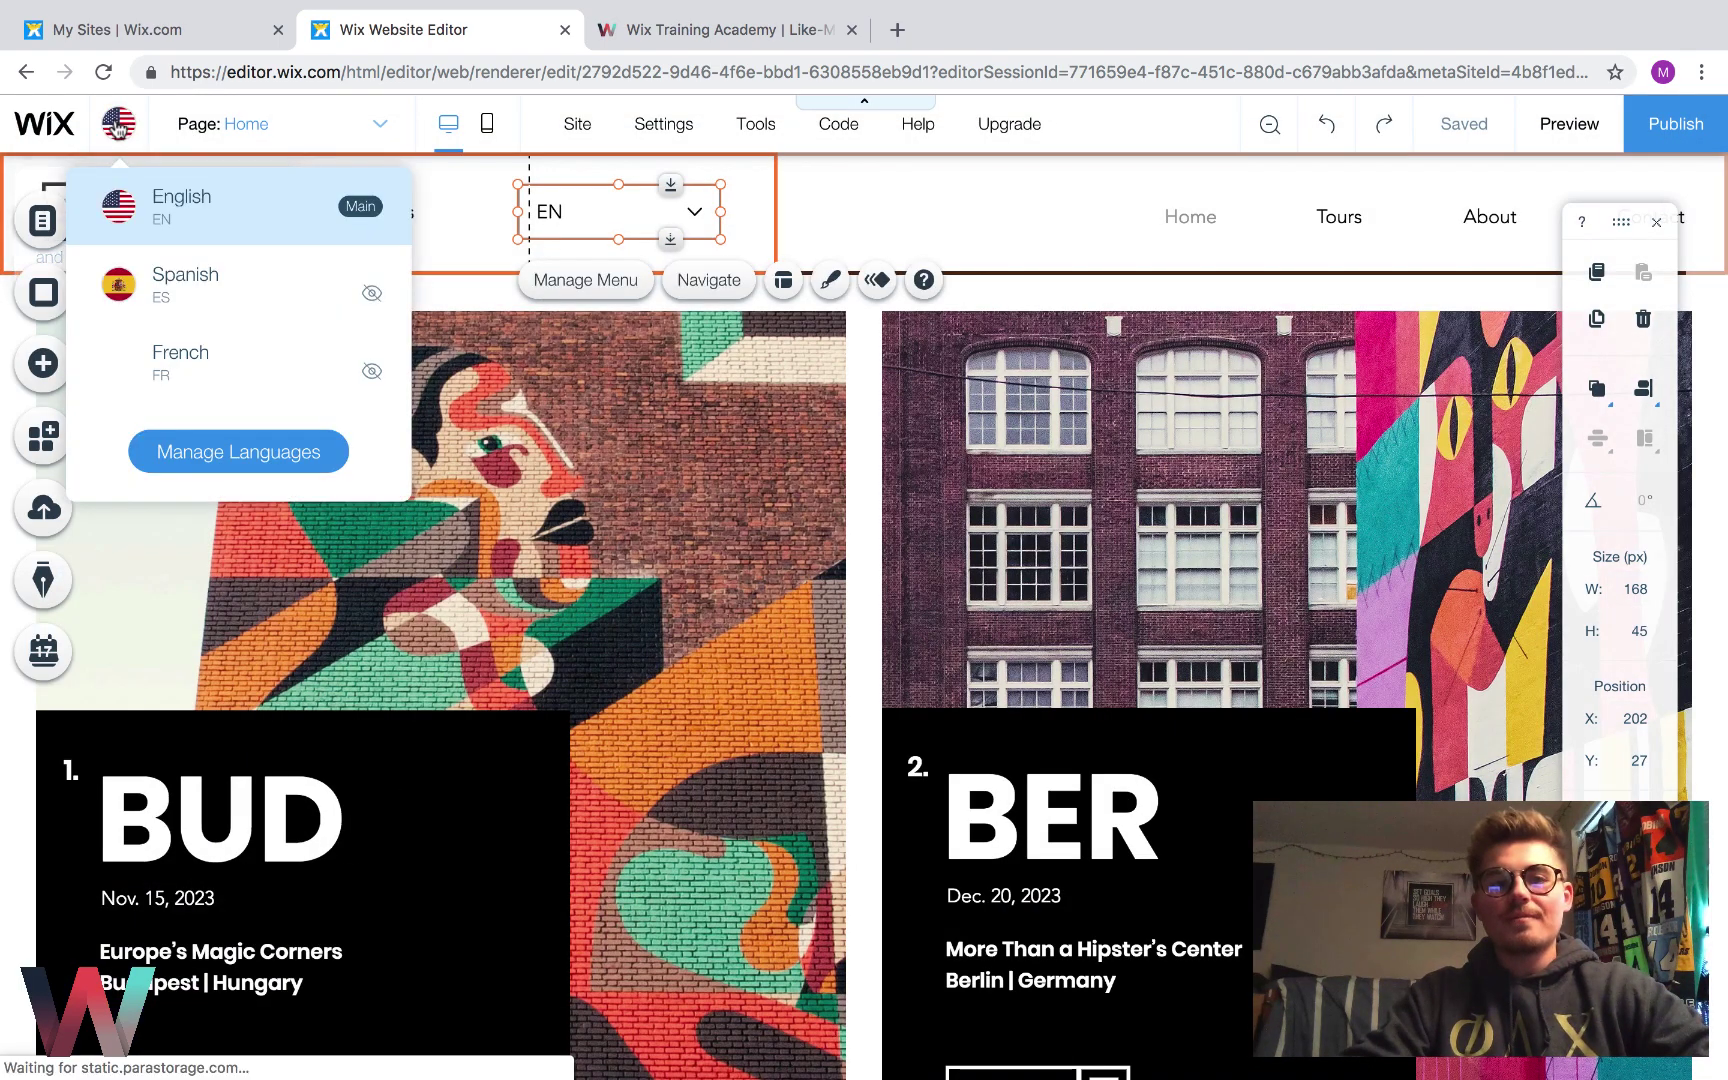
left_click(215, 363)
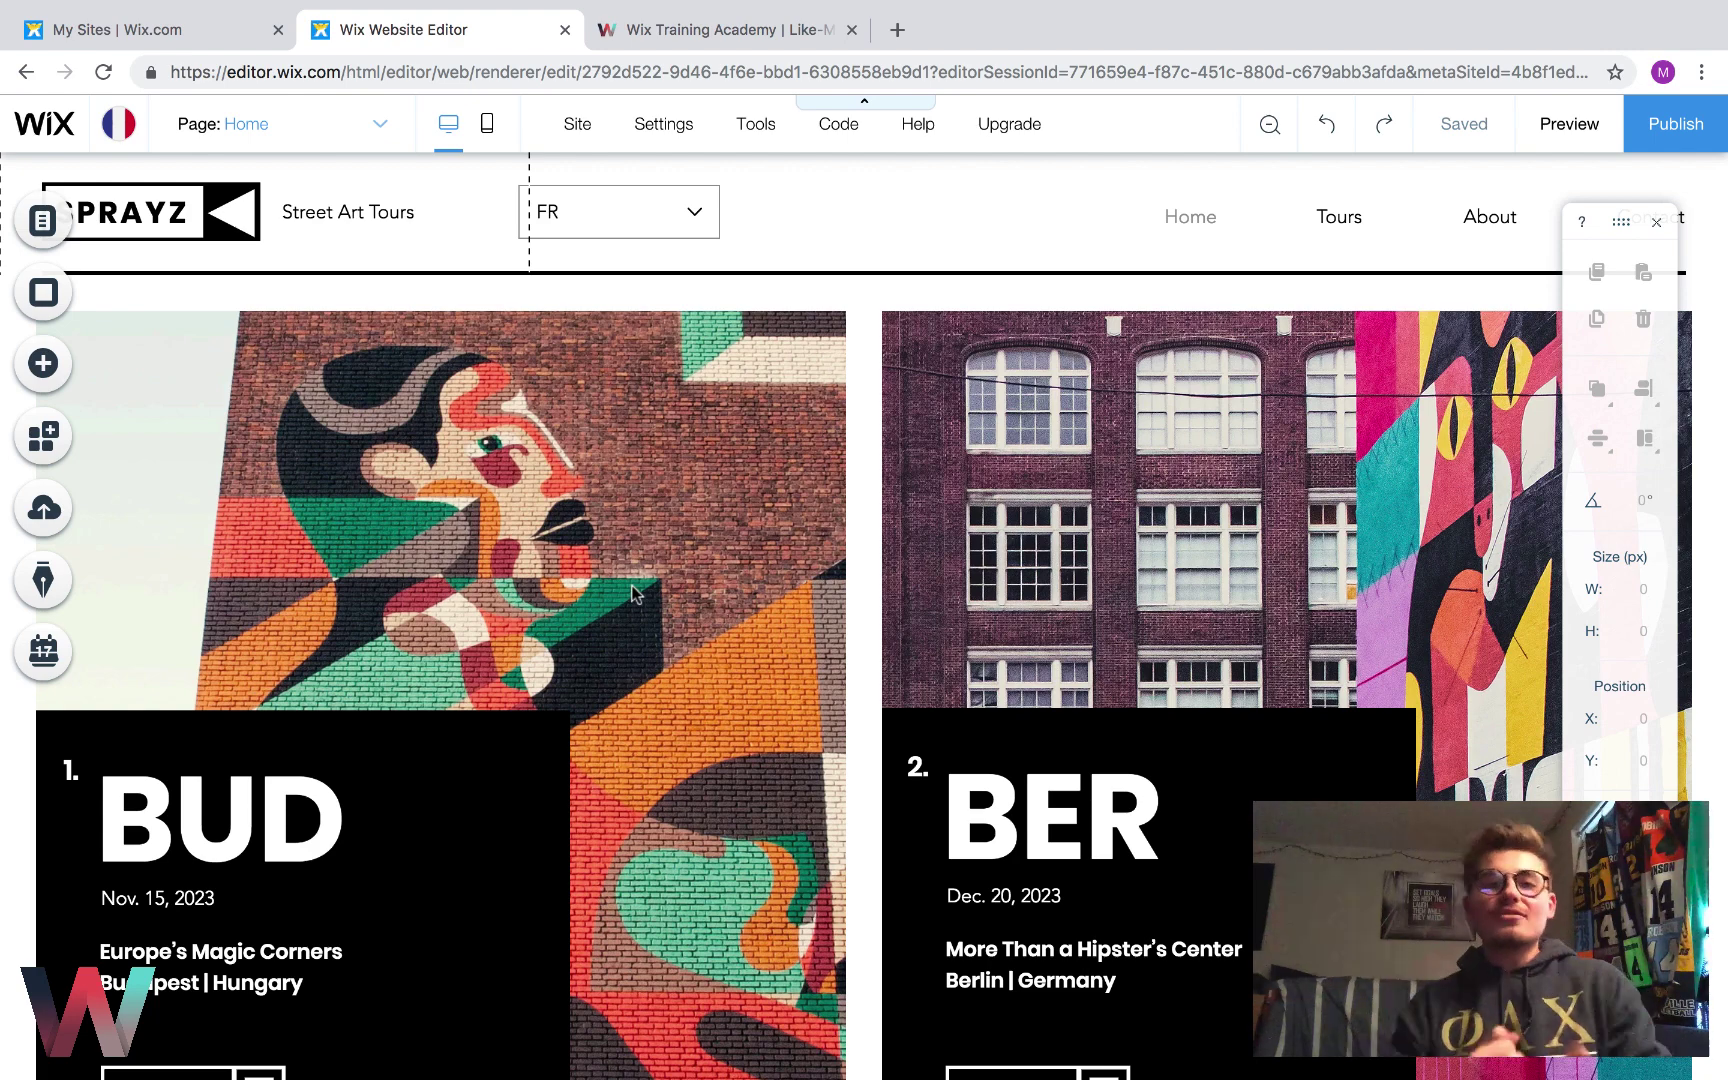
- Switch to the Wix Training Academy tab in Chrome and exit full-screen mode
left_click(690, 28)
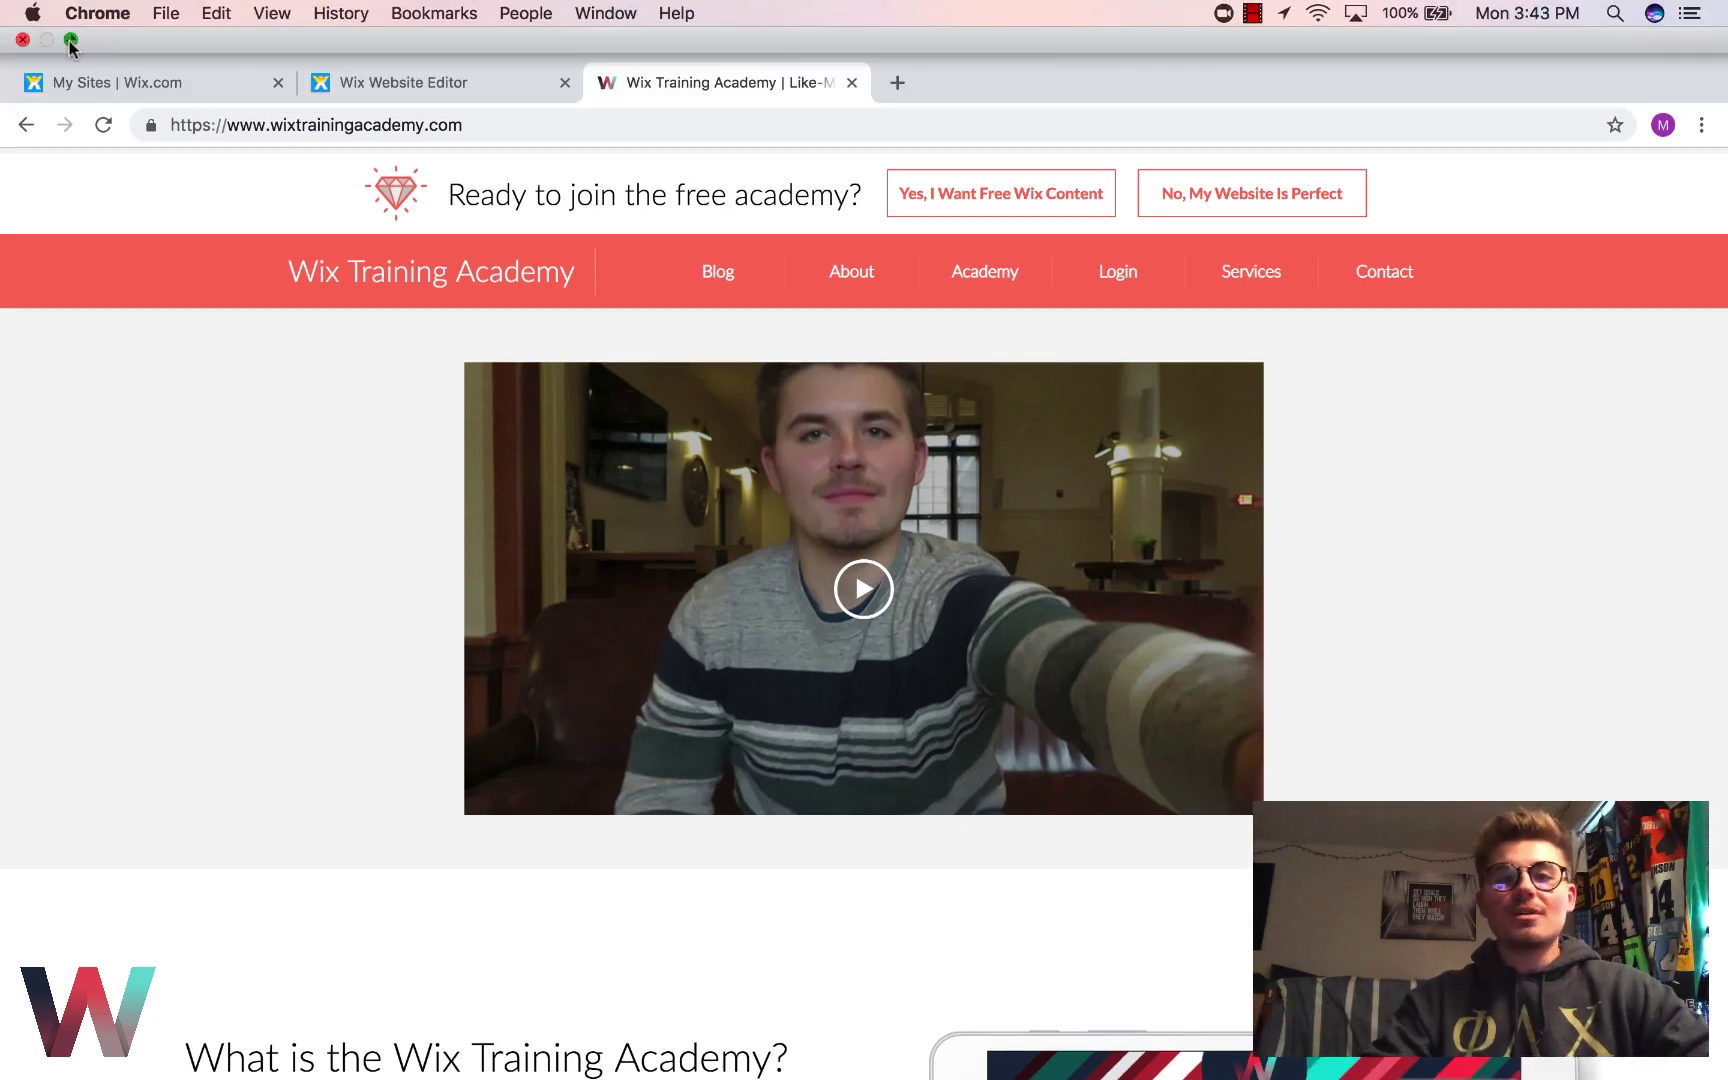
left_click(76, 41)
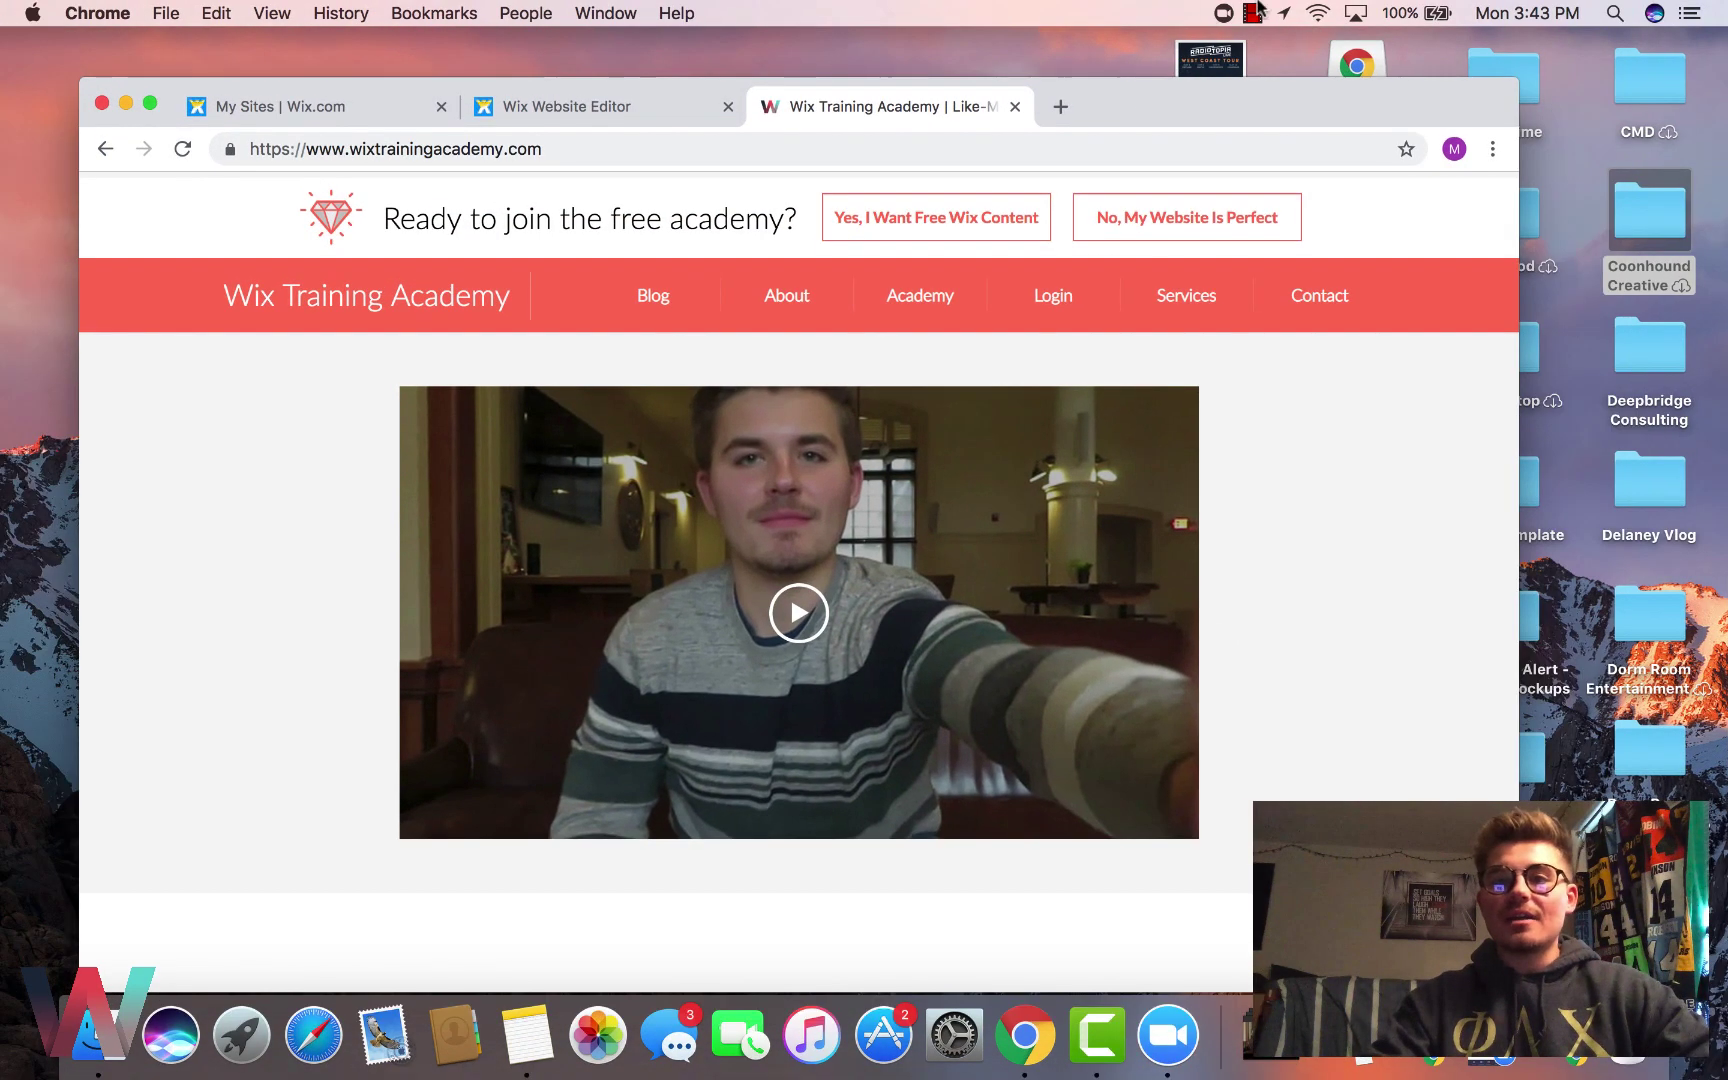
left_click(1252, 12)
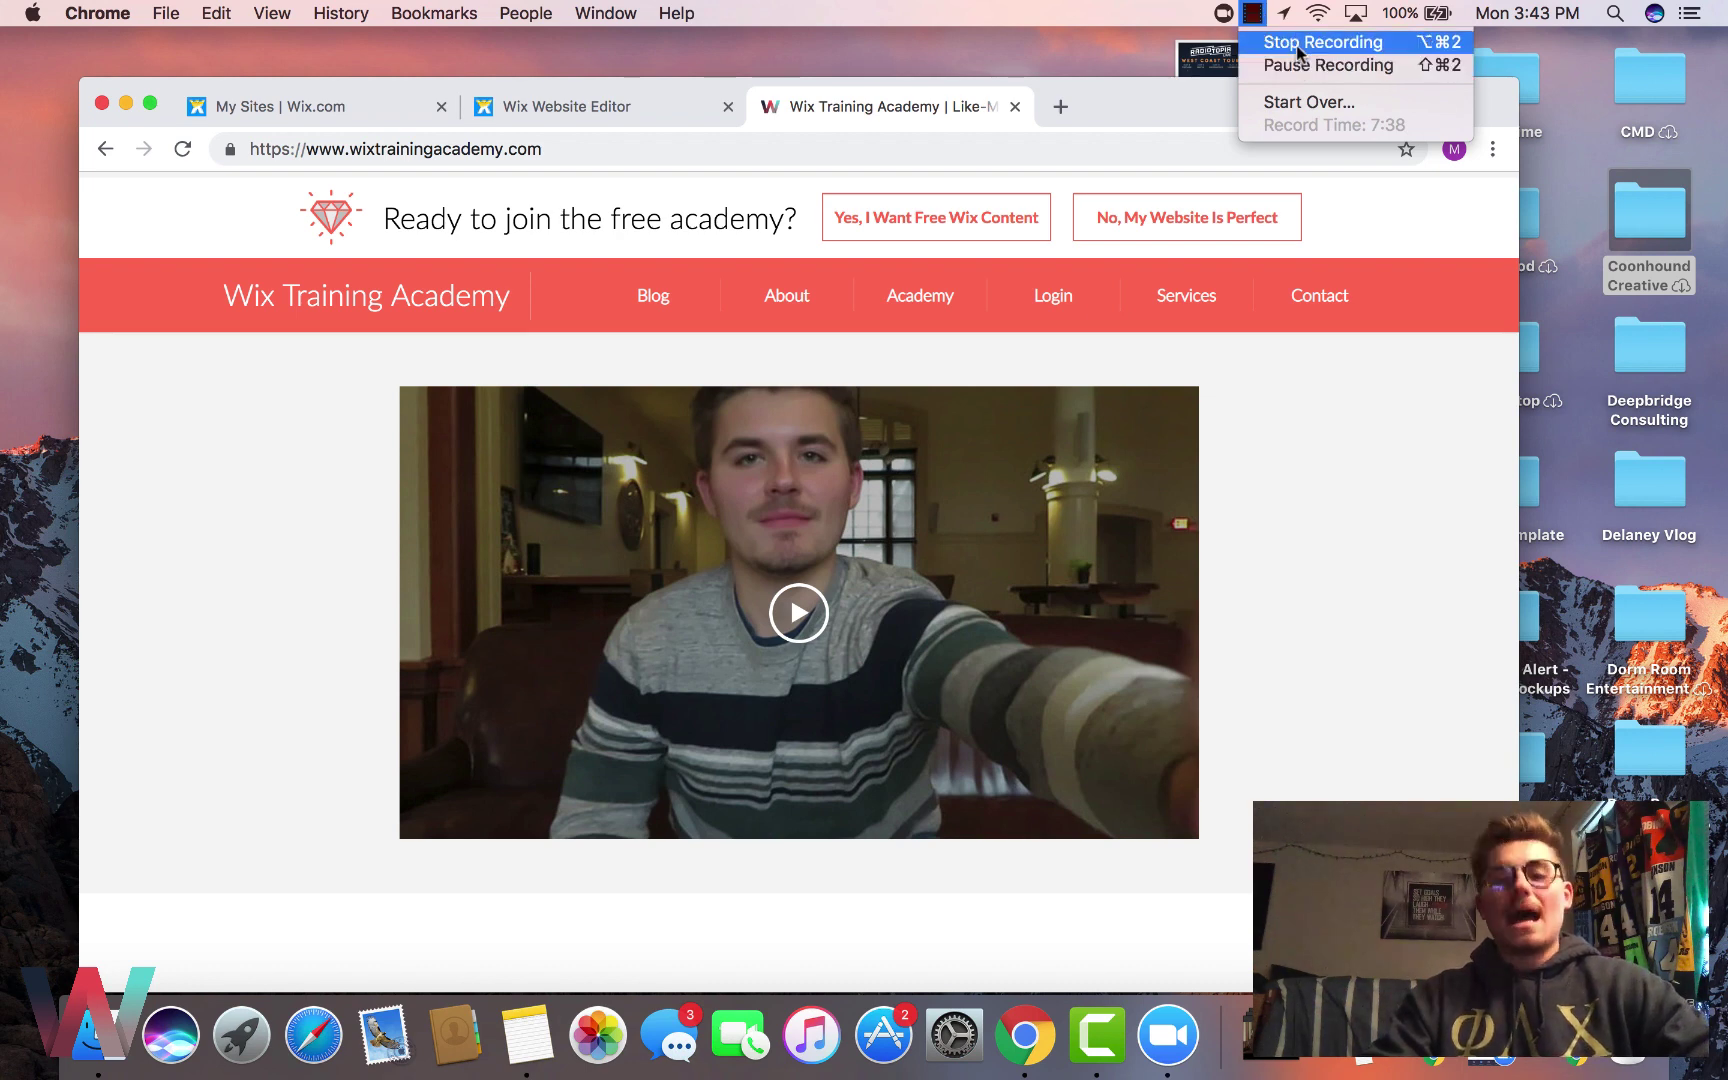